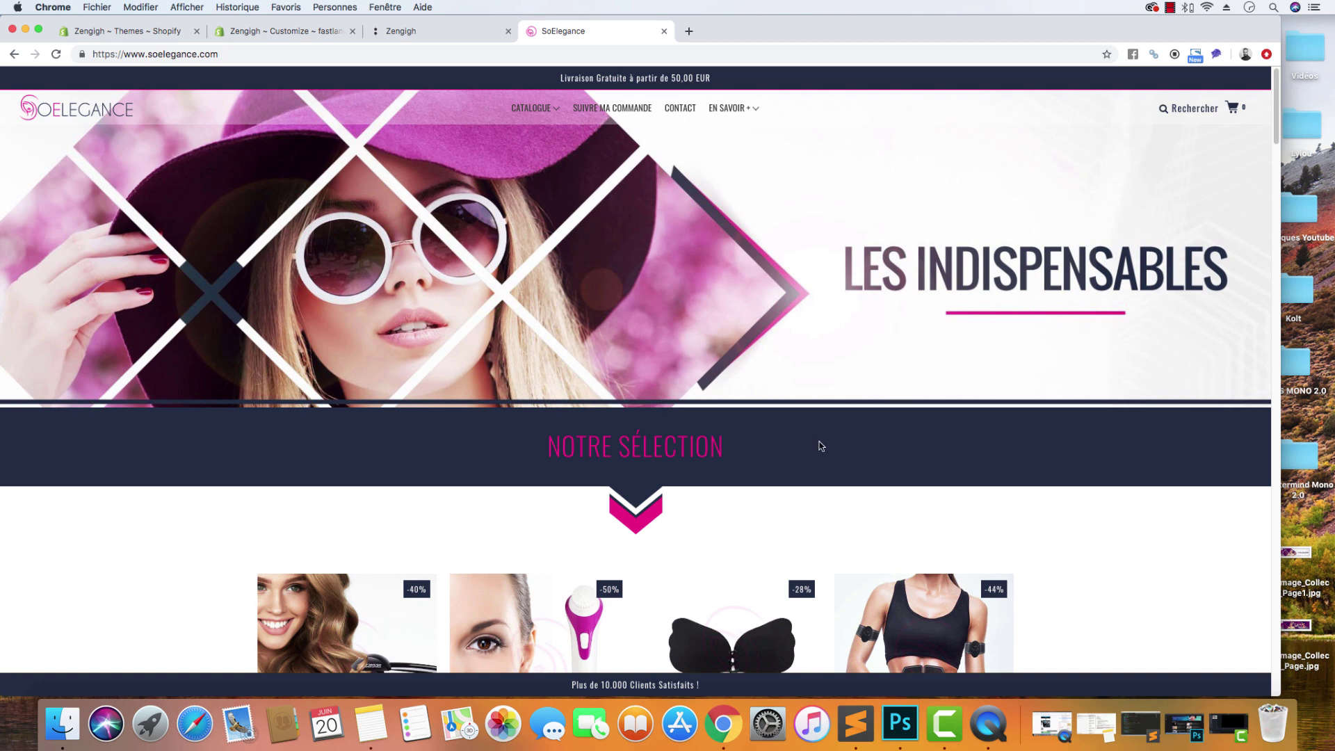
left_click_drag(823, 447, 577, 452)
scroll(736, 492, "down", 6)
scroll(802, 427, "up", 6)
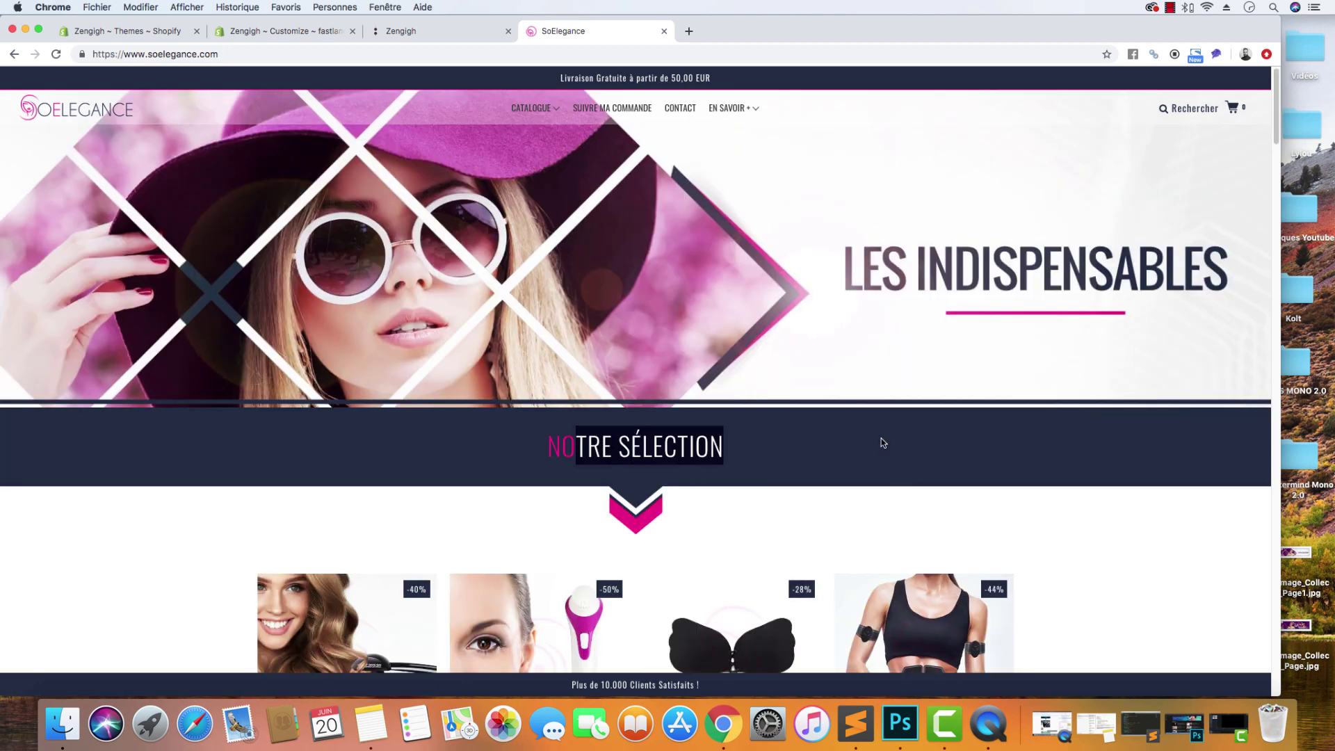
left_click(835, 456)
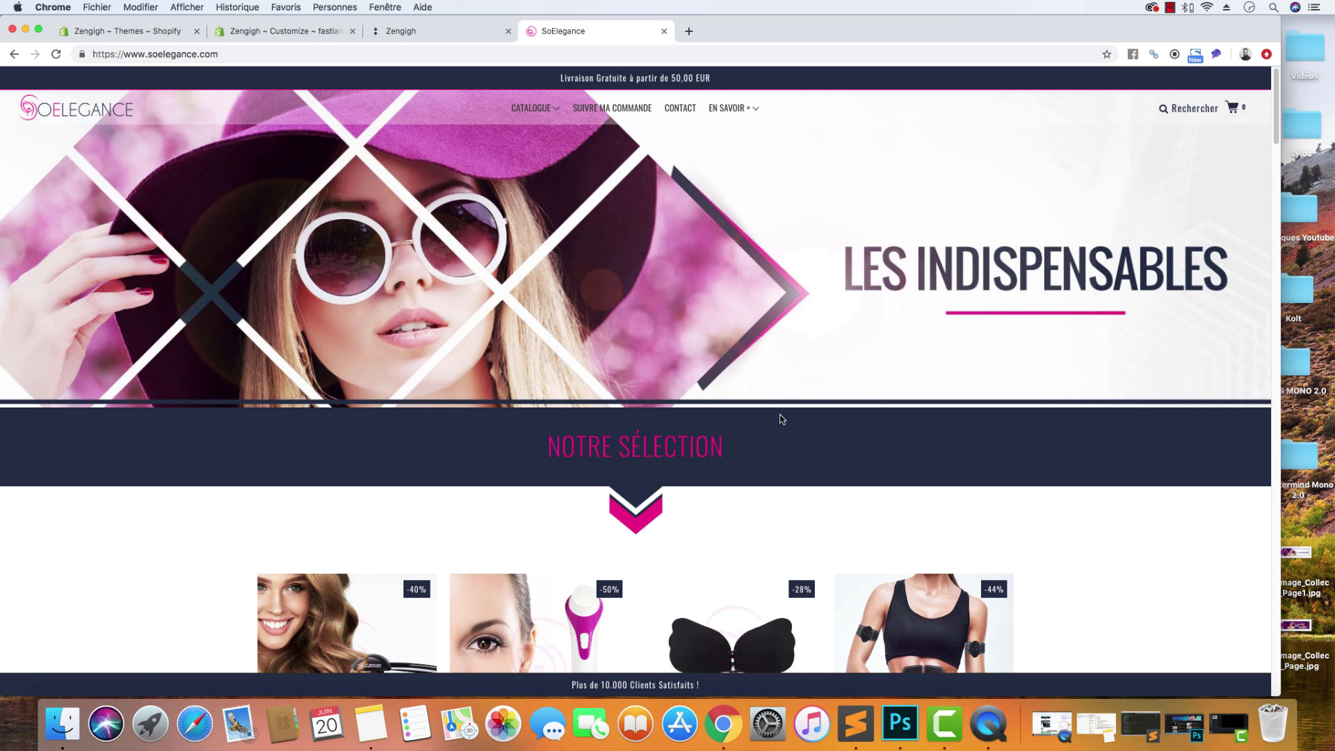
Open the Main image section's settings in the Zengigh theme editor and examine its image link
left_click(446, 32)
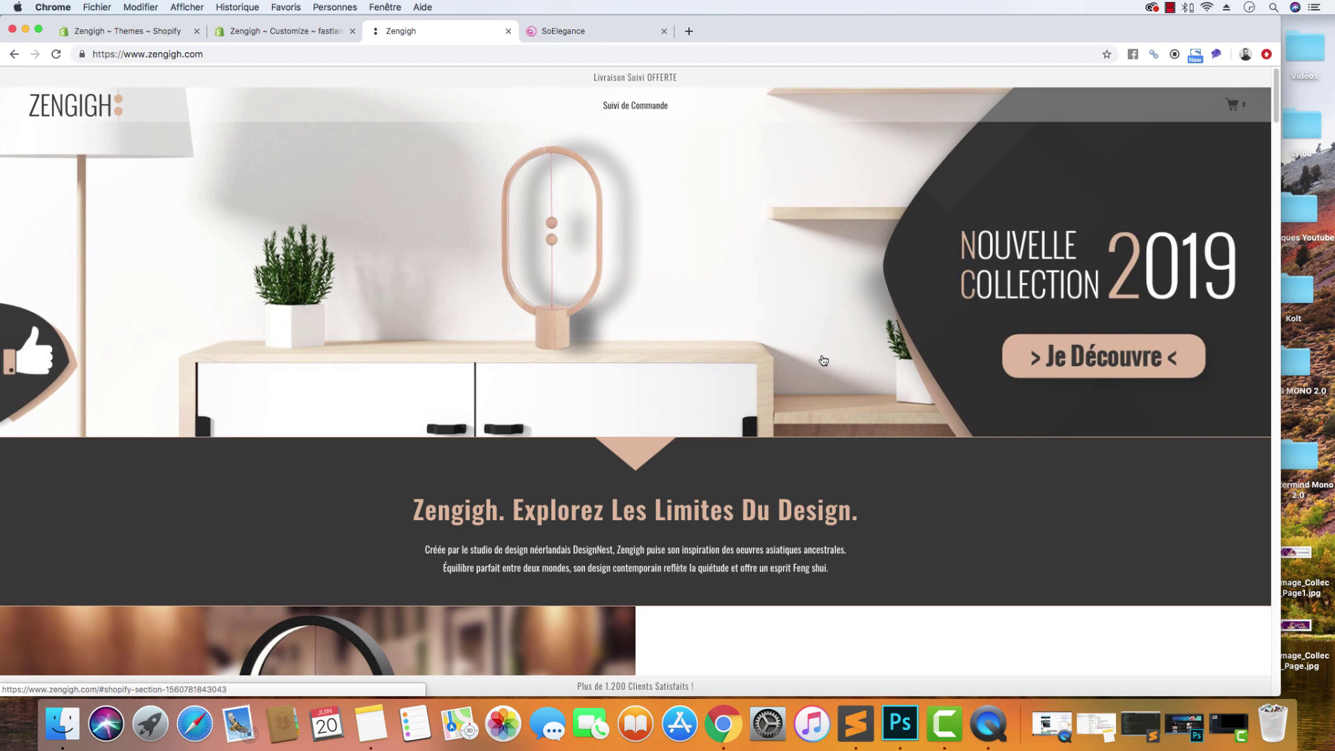
left_click(325, 33)
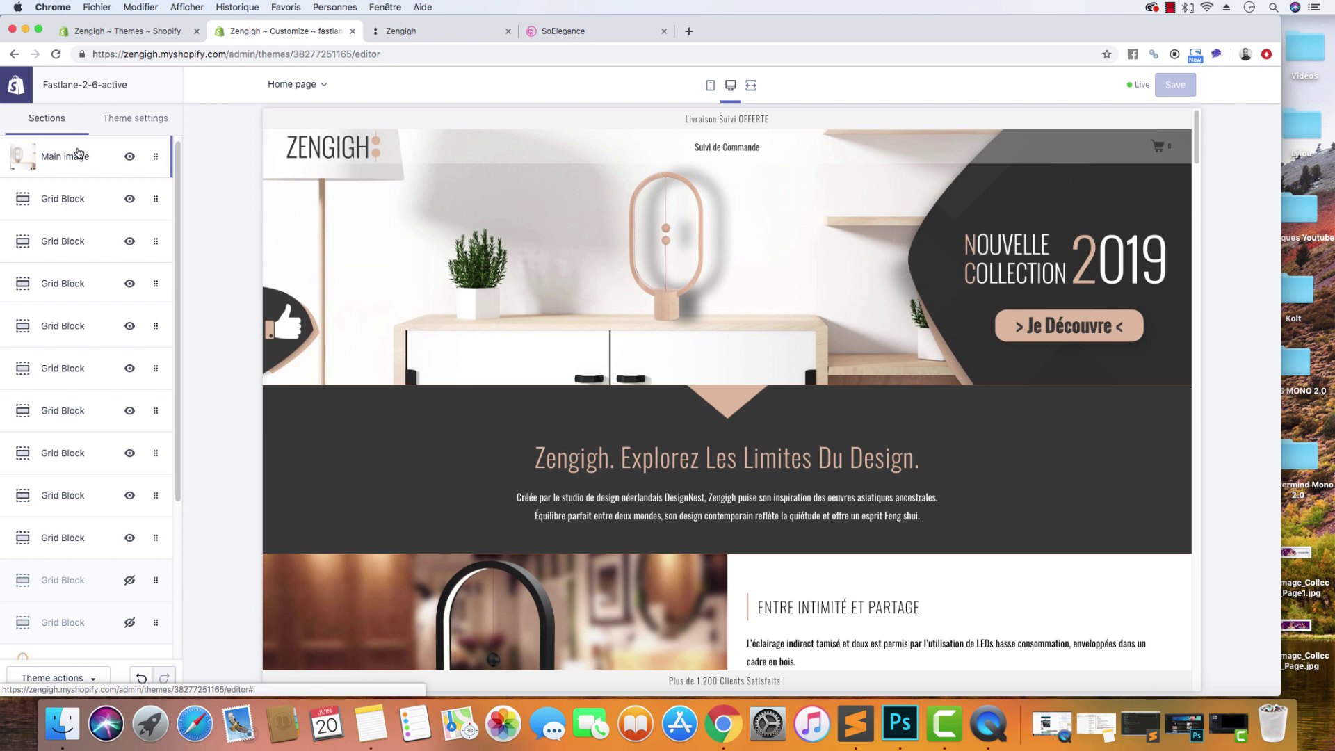
left_click(80, 156)
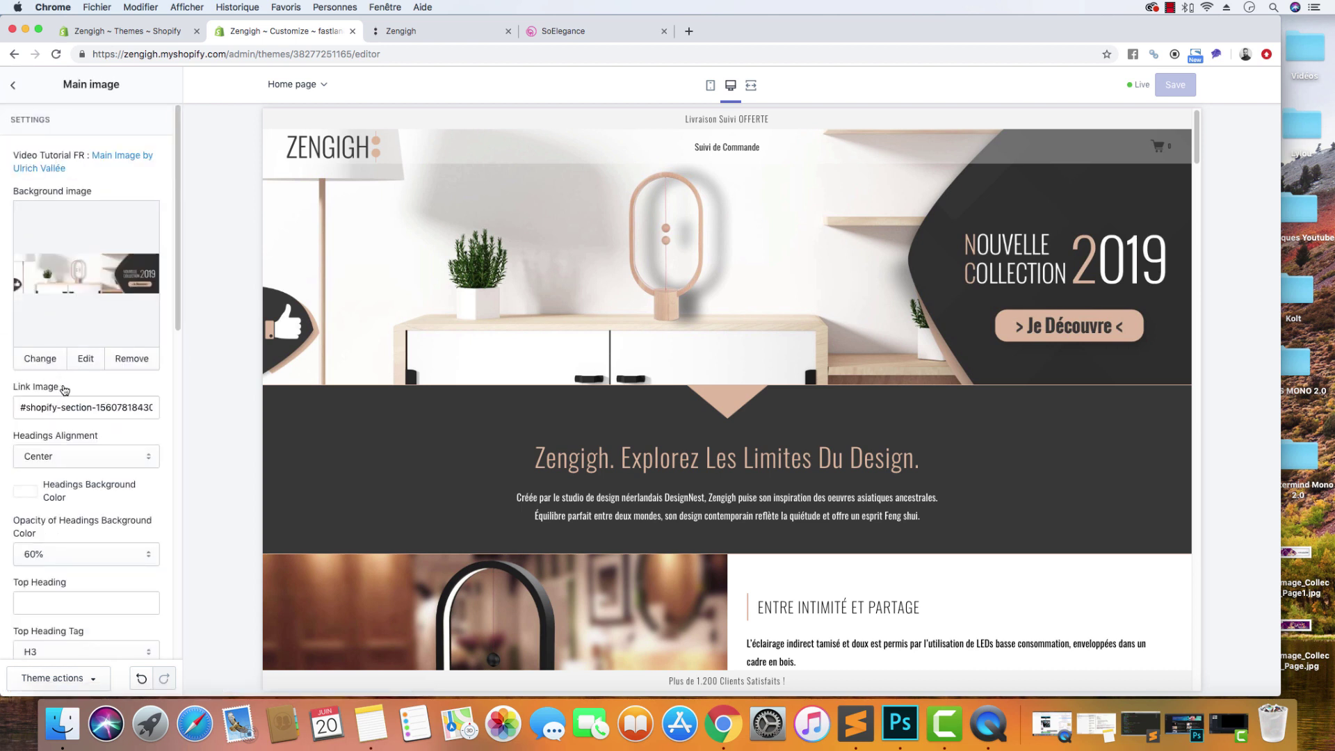
left_click_drag(67, 392, 12, 390)
left_click(32, 406)
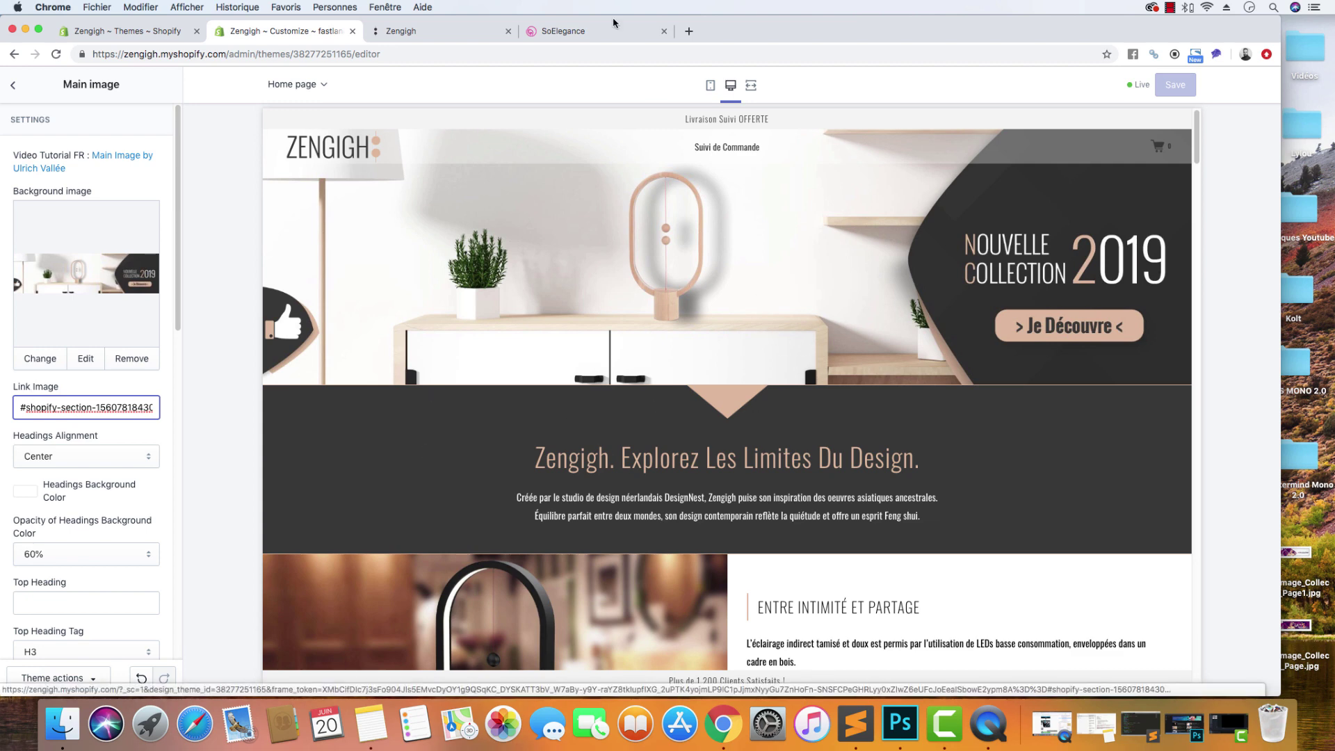
Test the main banner's link on the Zengigh storefront, view the launch offer section it leads to, and return to the banner
left_click(458, 33)
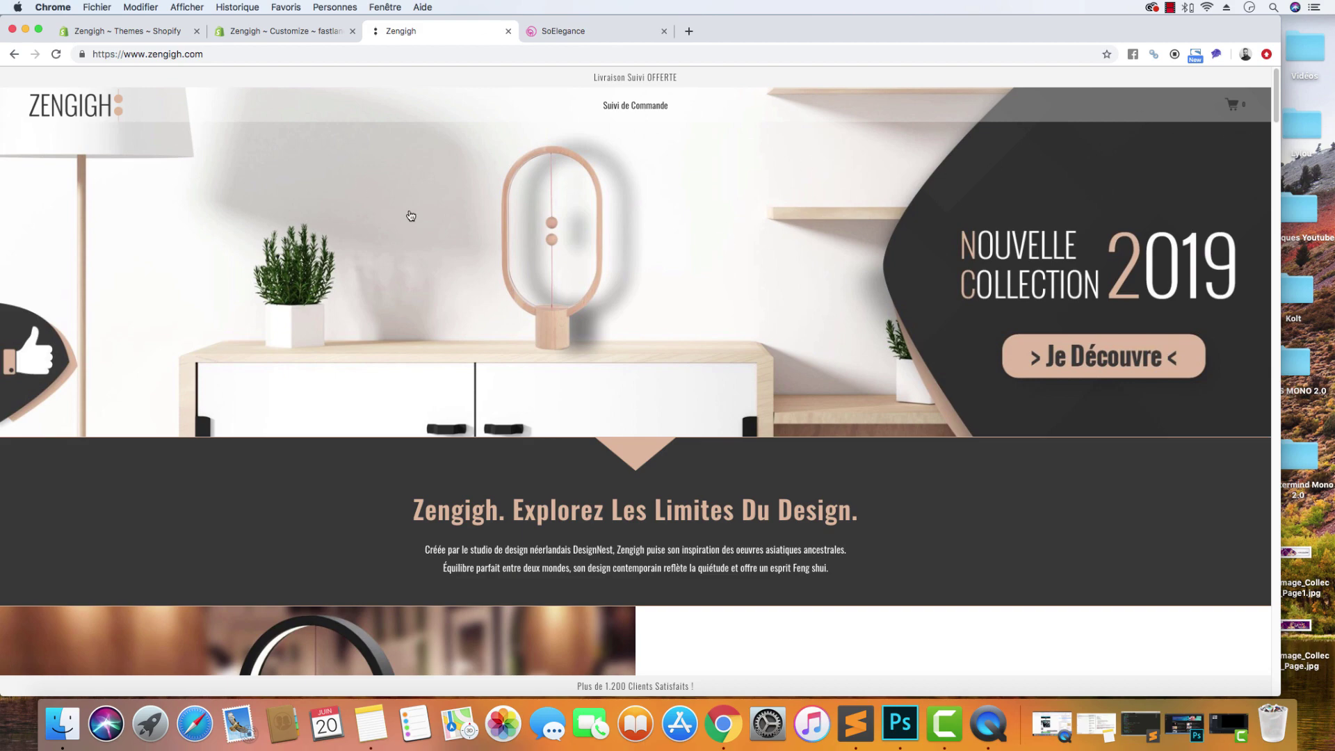
left_click(628, 258)
scroll(630, 261, "up", 15)
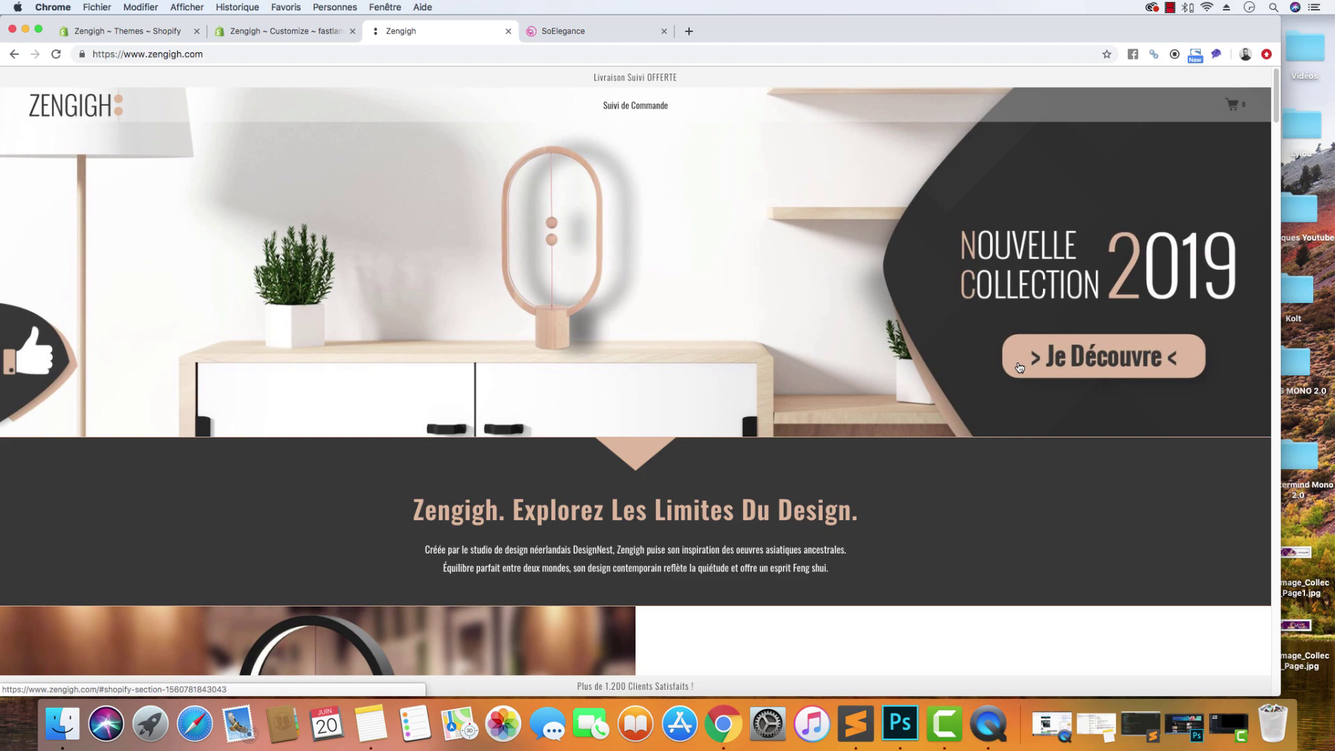
left_click(1067, 367)
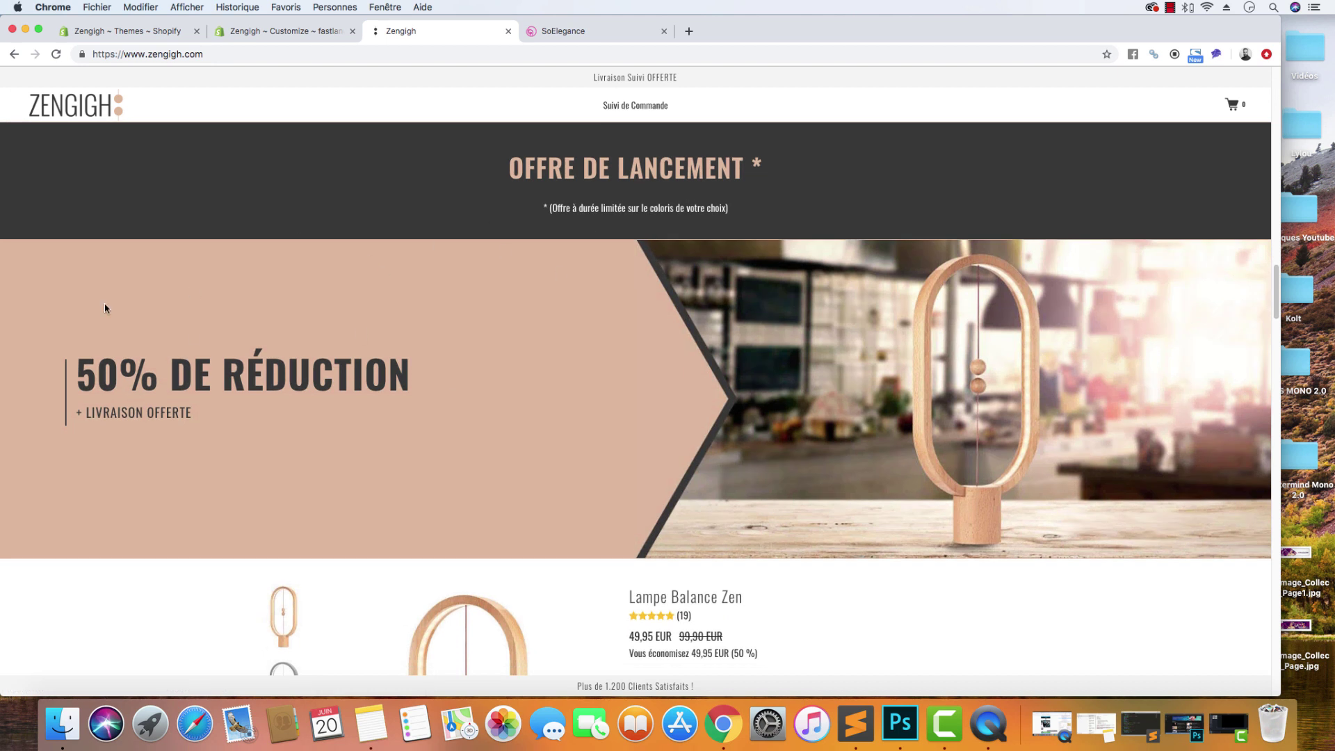
left_click_drag(227, 418, 81, 369)
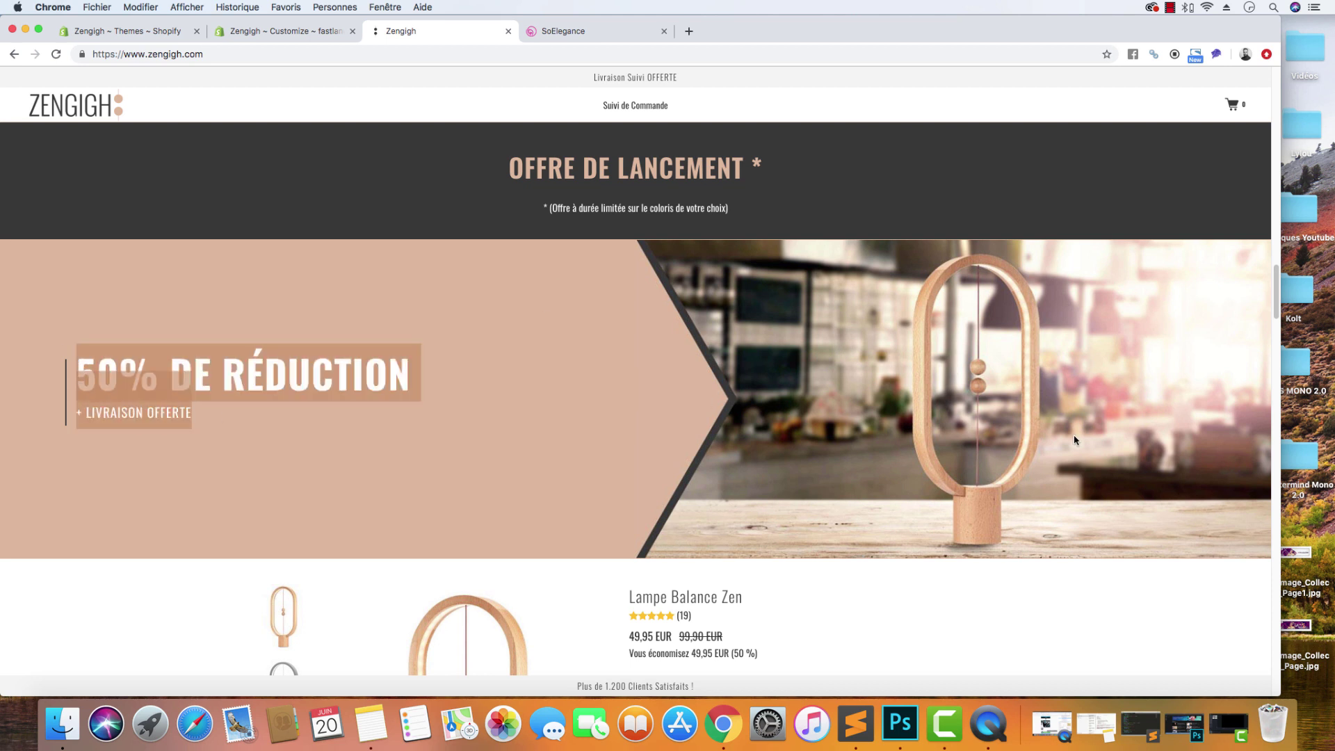
left_click(381, 380)
scroll(648, 389, "up", 10)
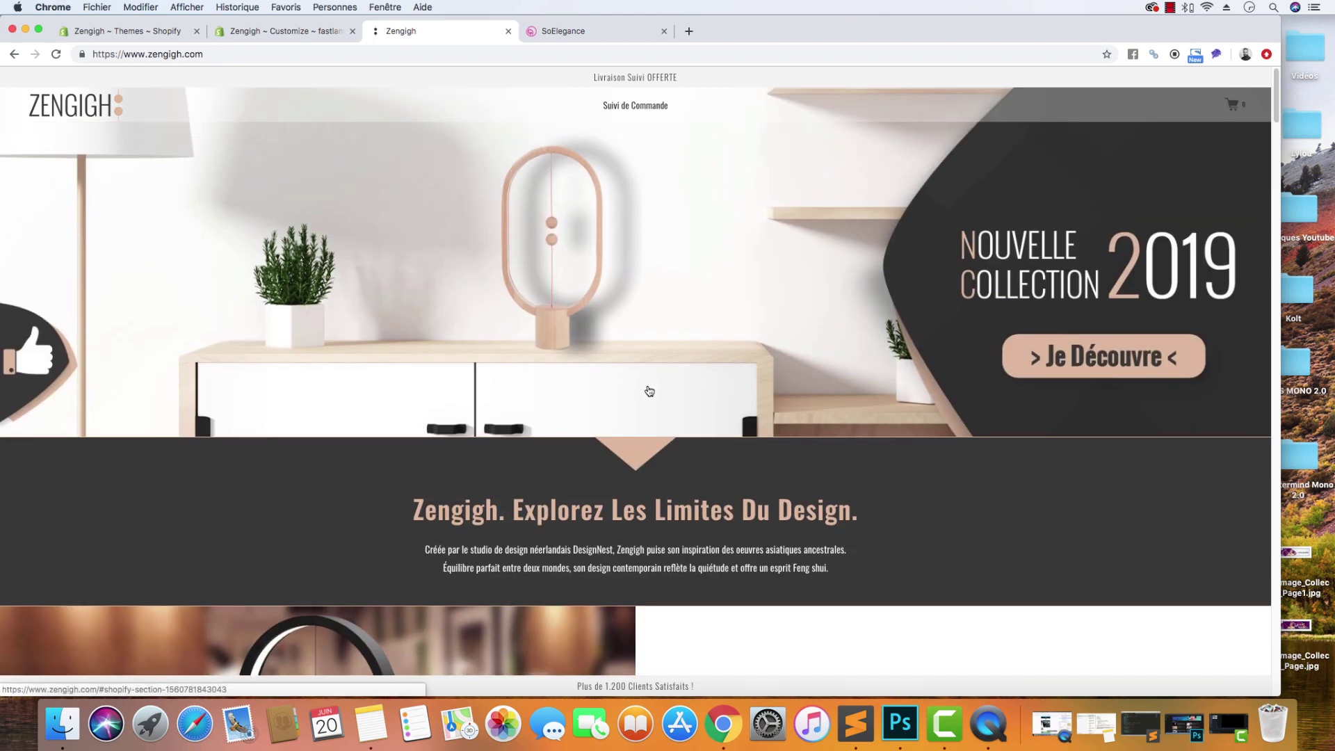
Review the remaining Main image settings in the theme editor, down to the display method
left_click(323, 31)
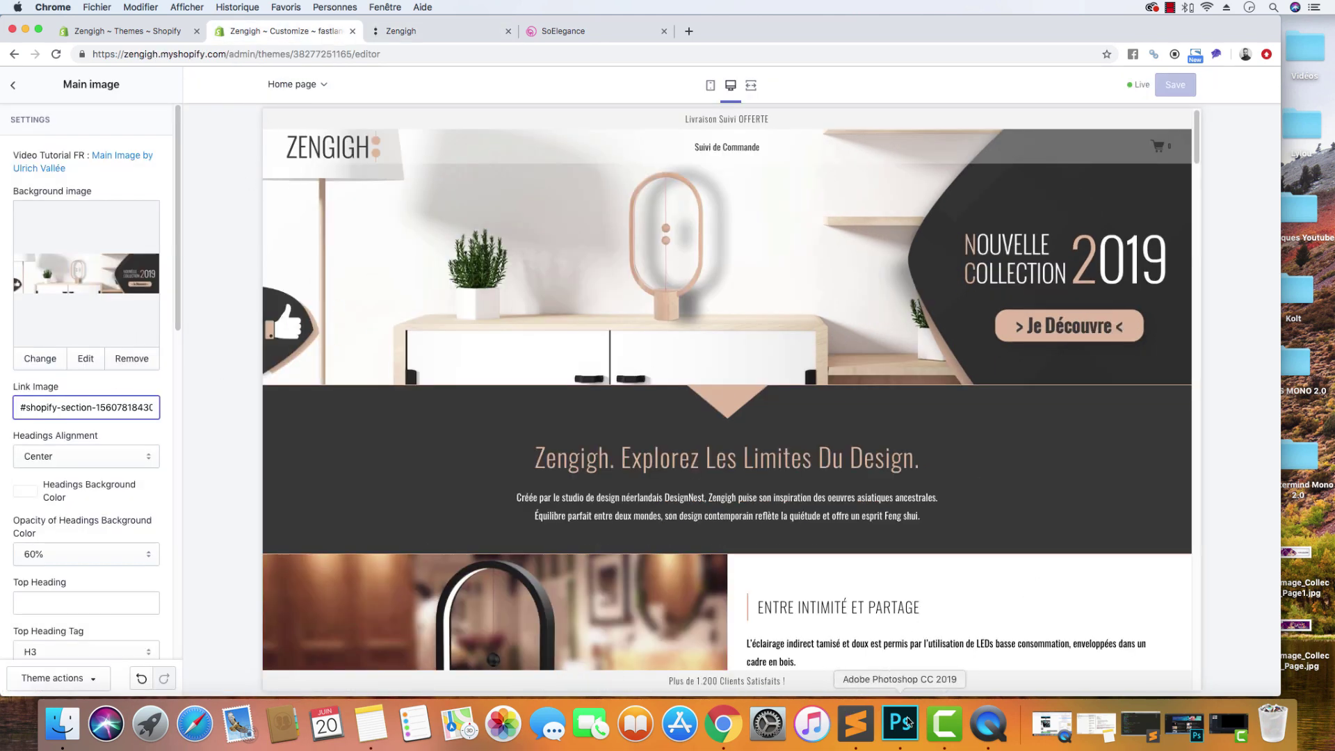
scroll(115, 445, "down", 10)
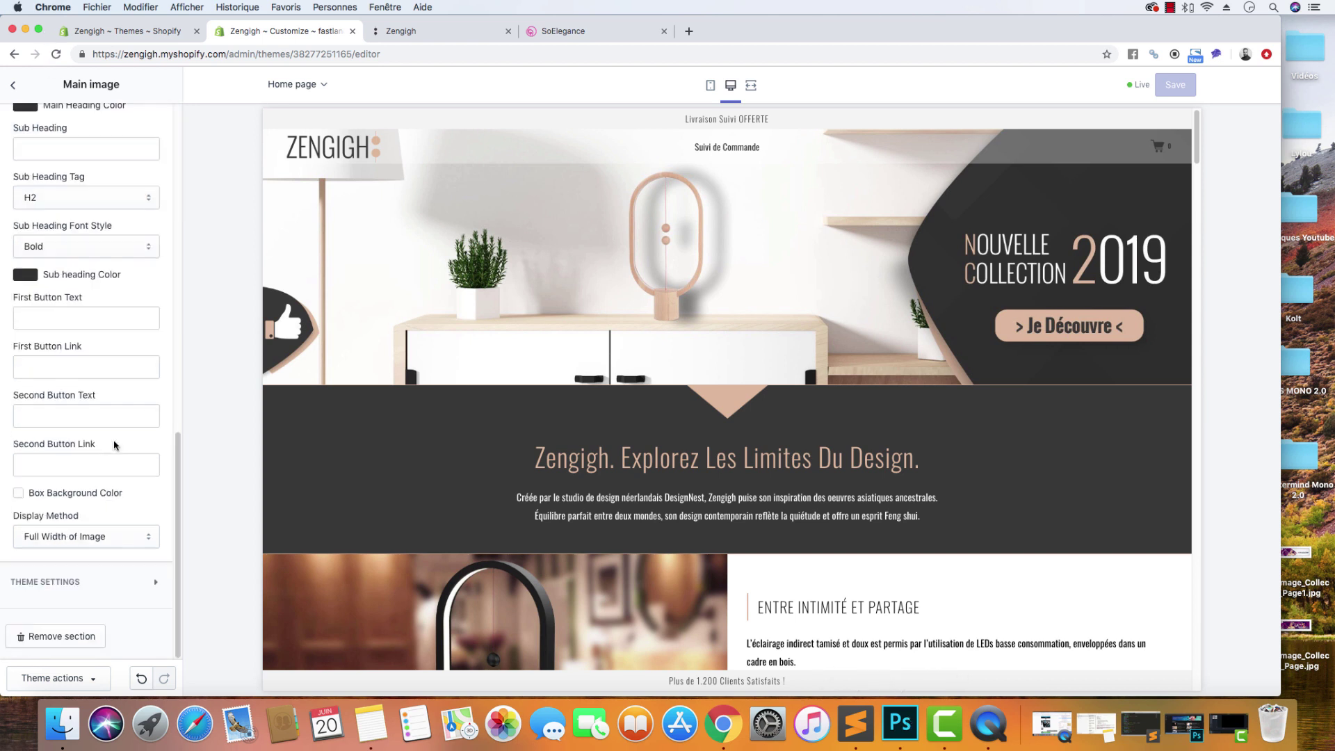
triple_click(78, 521)
Minimize the browser and open Main_Image_2.psd from the Main_Image_2 folder in Photoshop, keeping its embedded colour profile
left_click(26, 30)
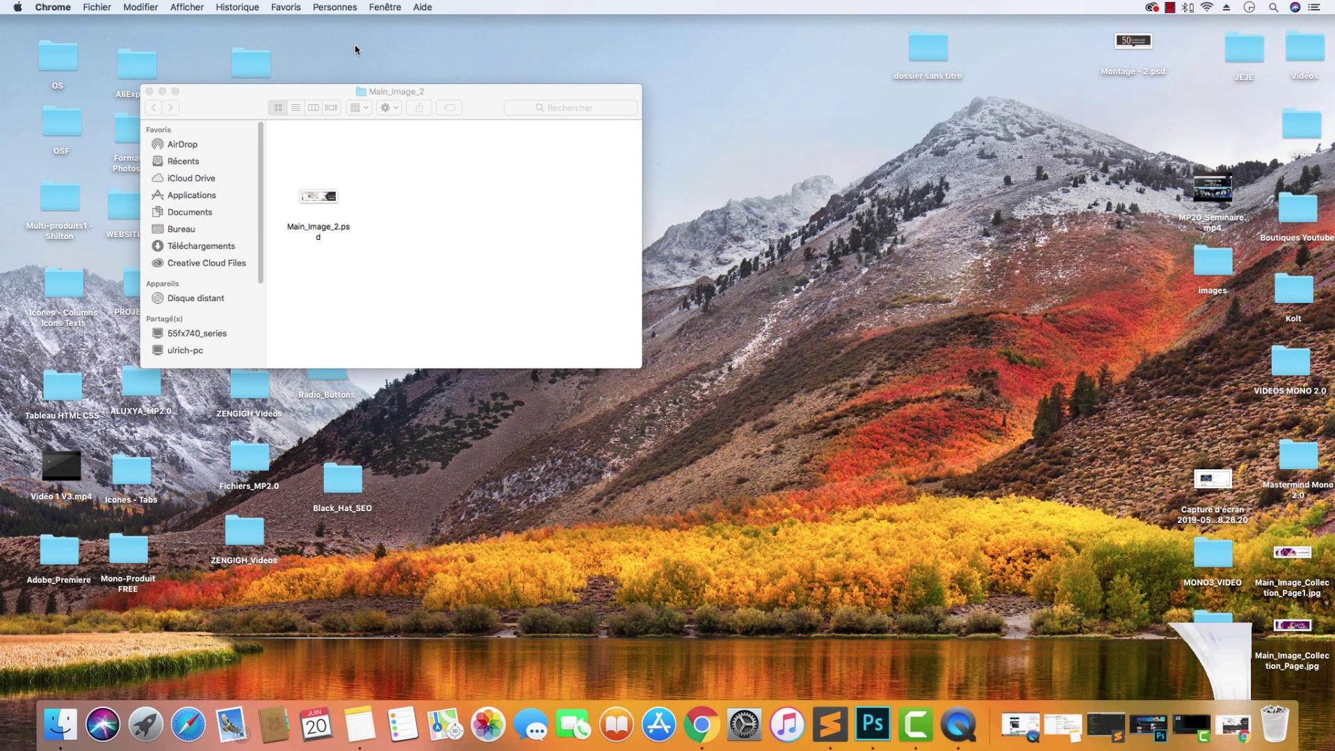
left_click_drag(404, 104, 555, 94)
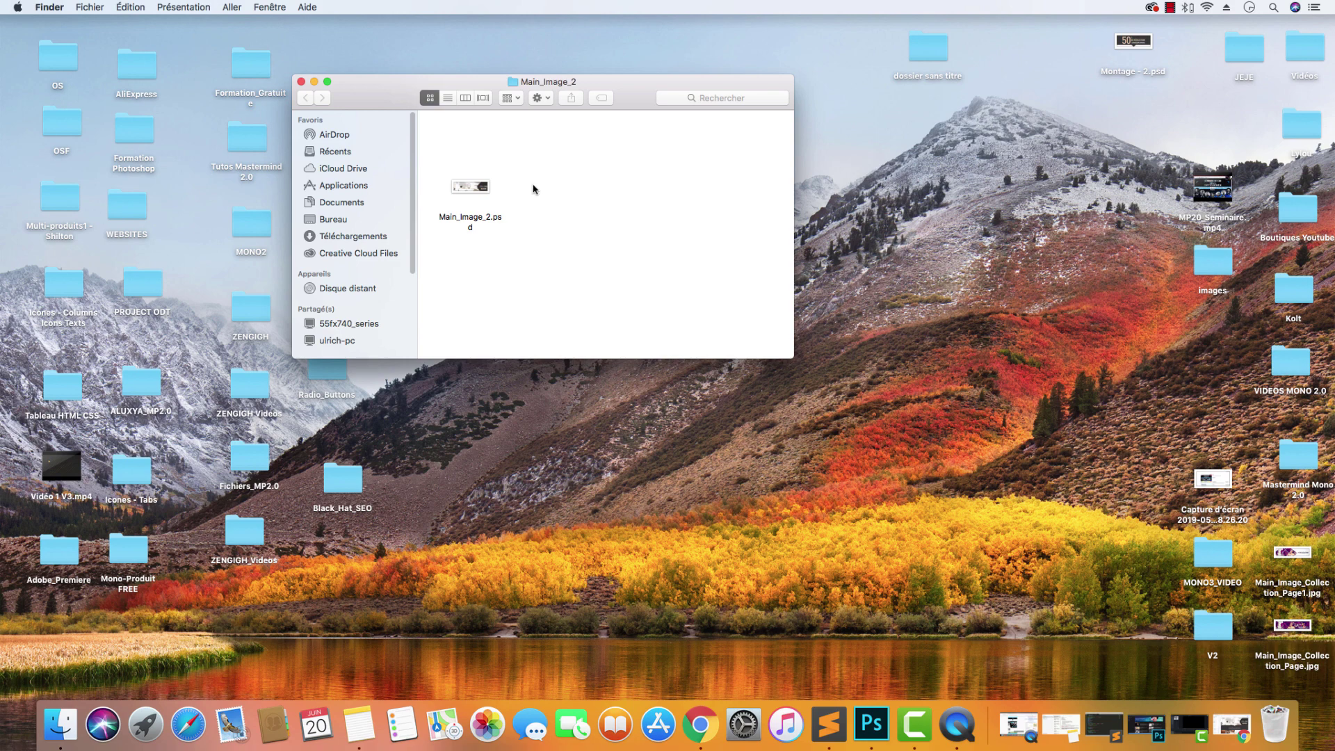
double_click(481, 188)
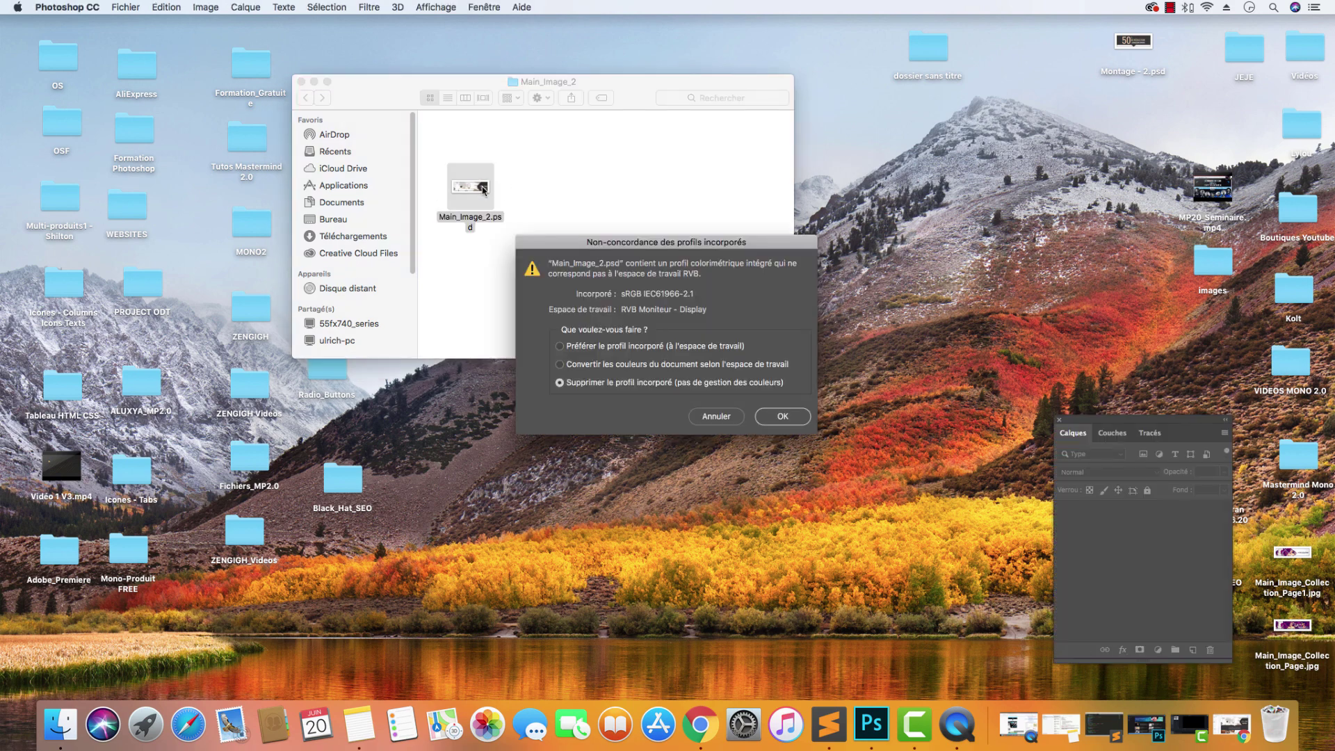
left_click(672, 346)
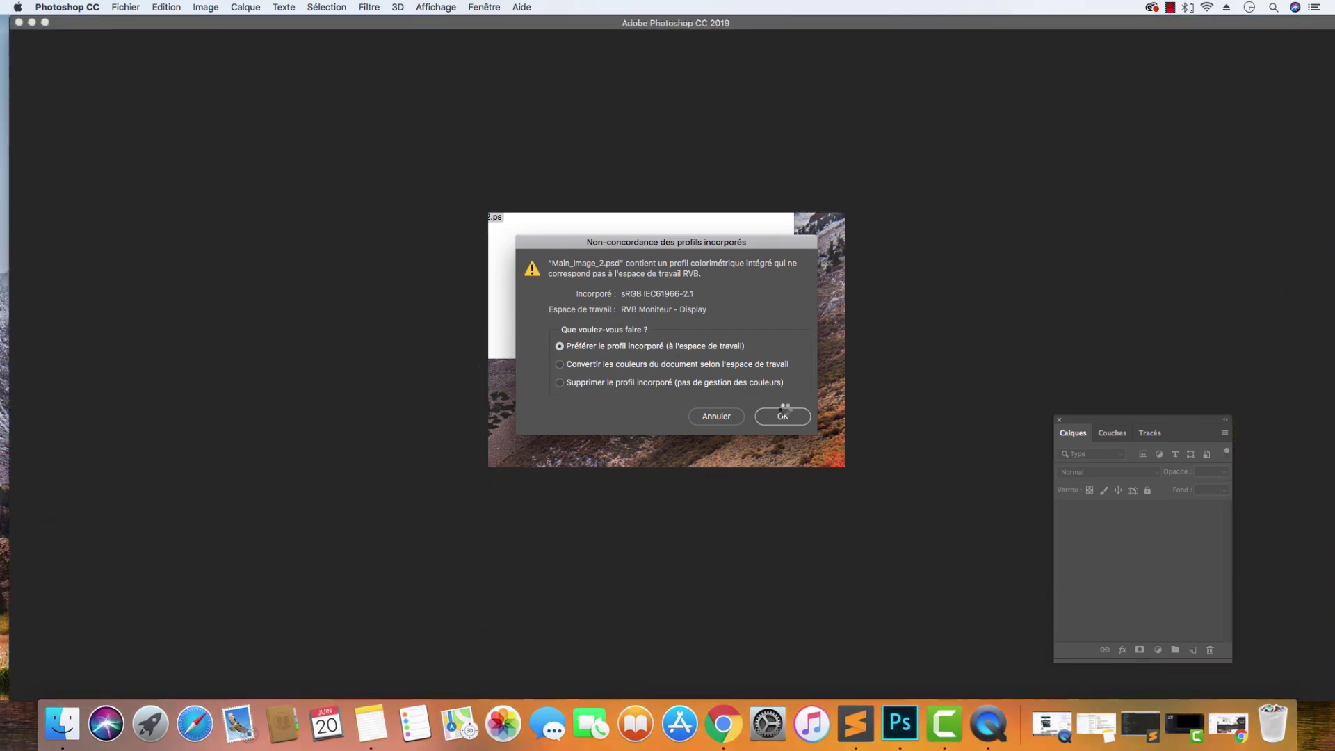
left_click(784, 415)
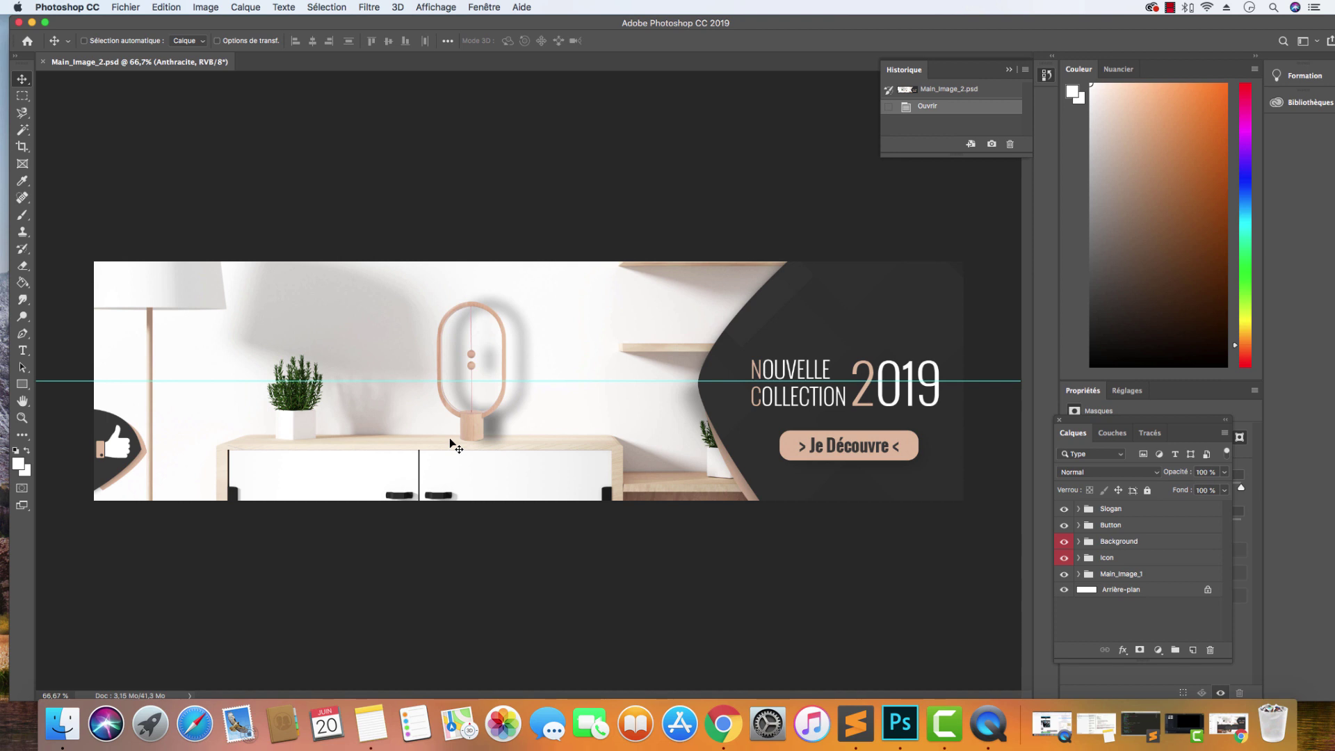
Inspect the Slogan layer group by hiding and showing it on the banner, and look through its text layers
left_click(1124, 524)
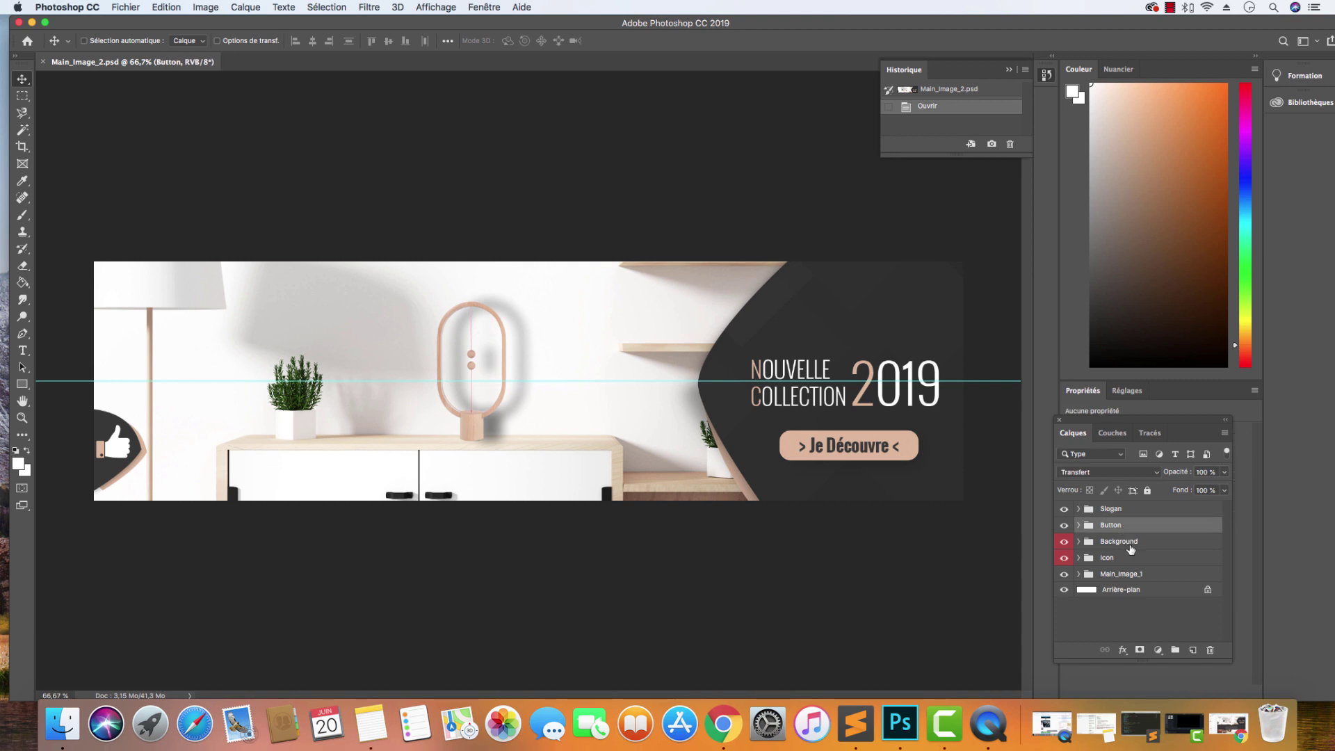
left_click(1132, 546)
left_click(1102, 510)
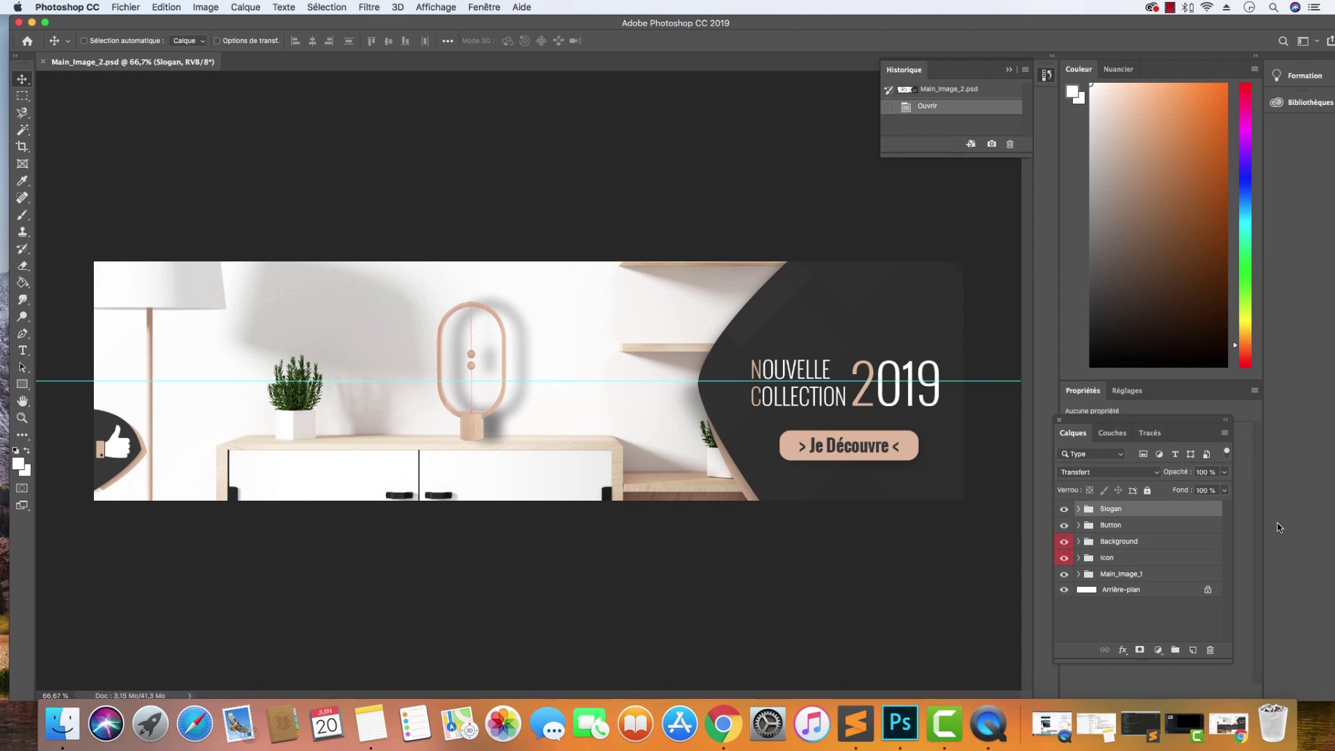
left_click(1064, 509)
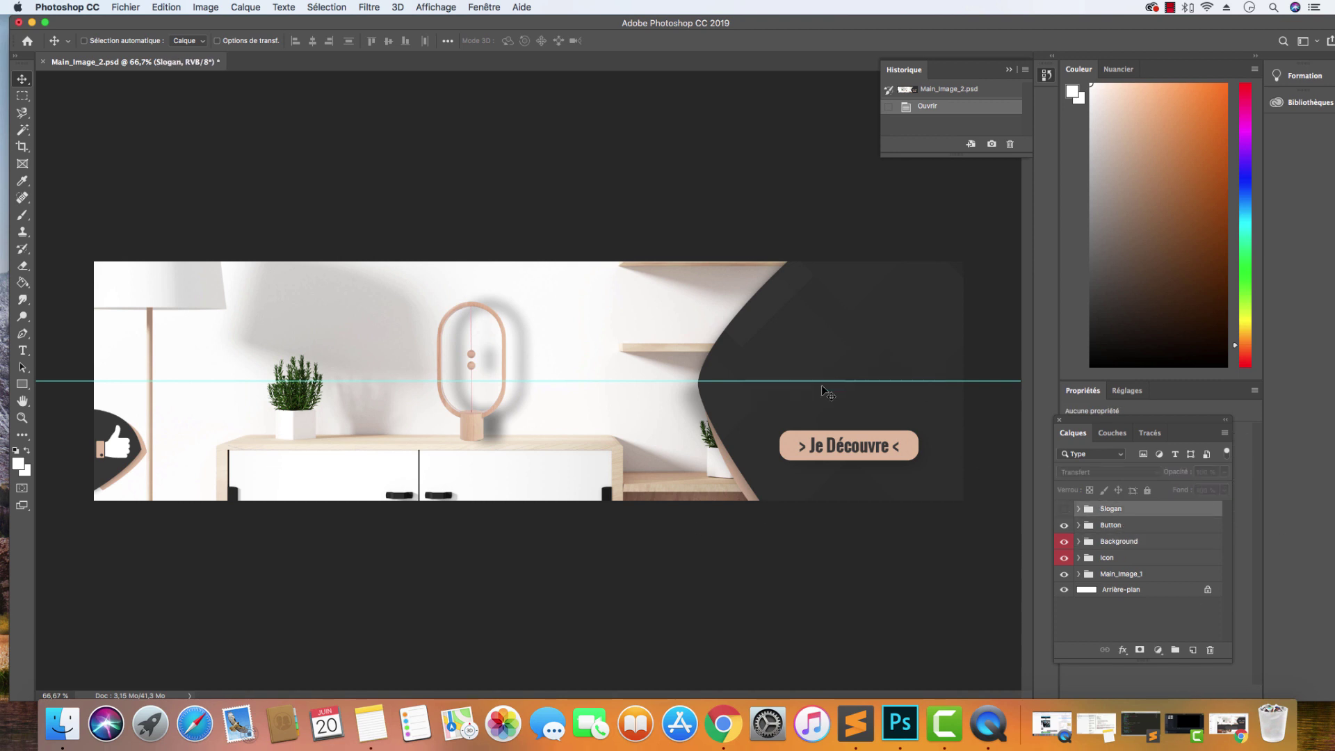
left_click(1064, 509)
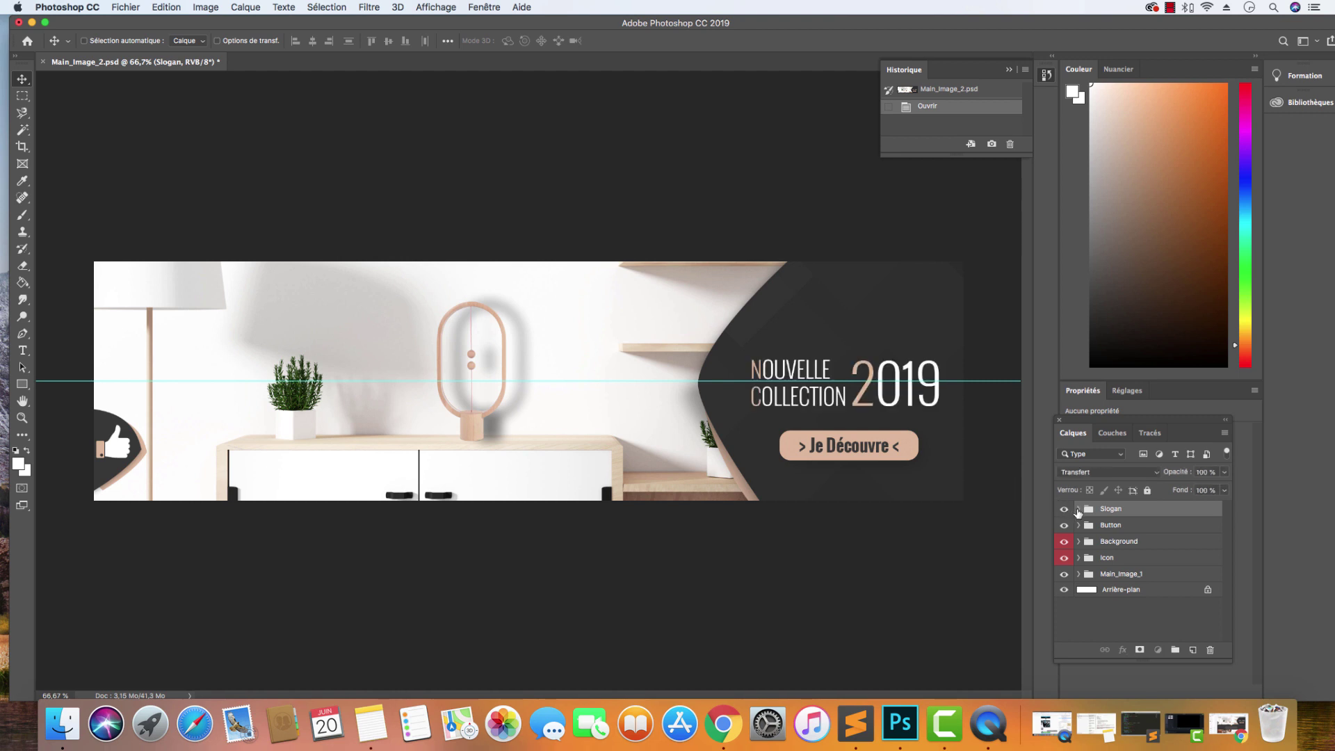
left_click(1079, 509)
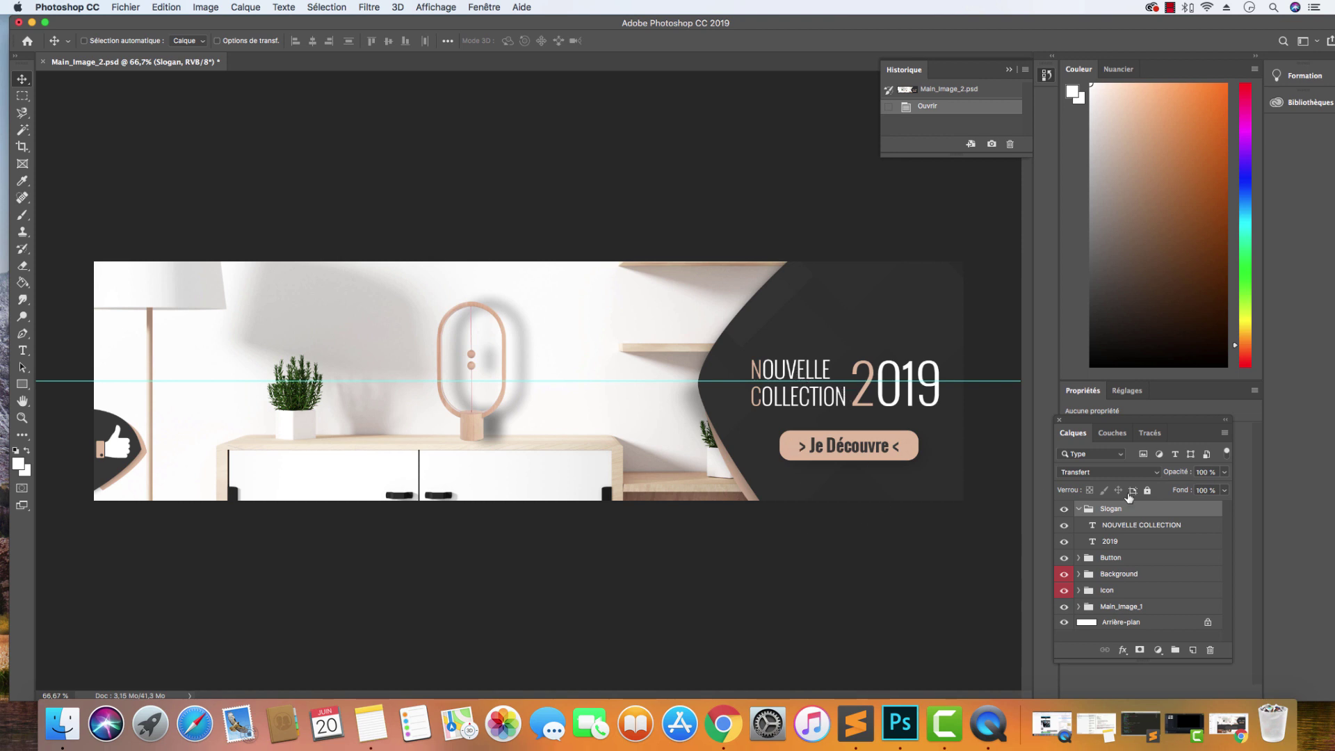
left_click(1078, 509)
Inspect the Button group's layers, hiding and showing the button shape, then collapse the group
left_click(1079, 525)
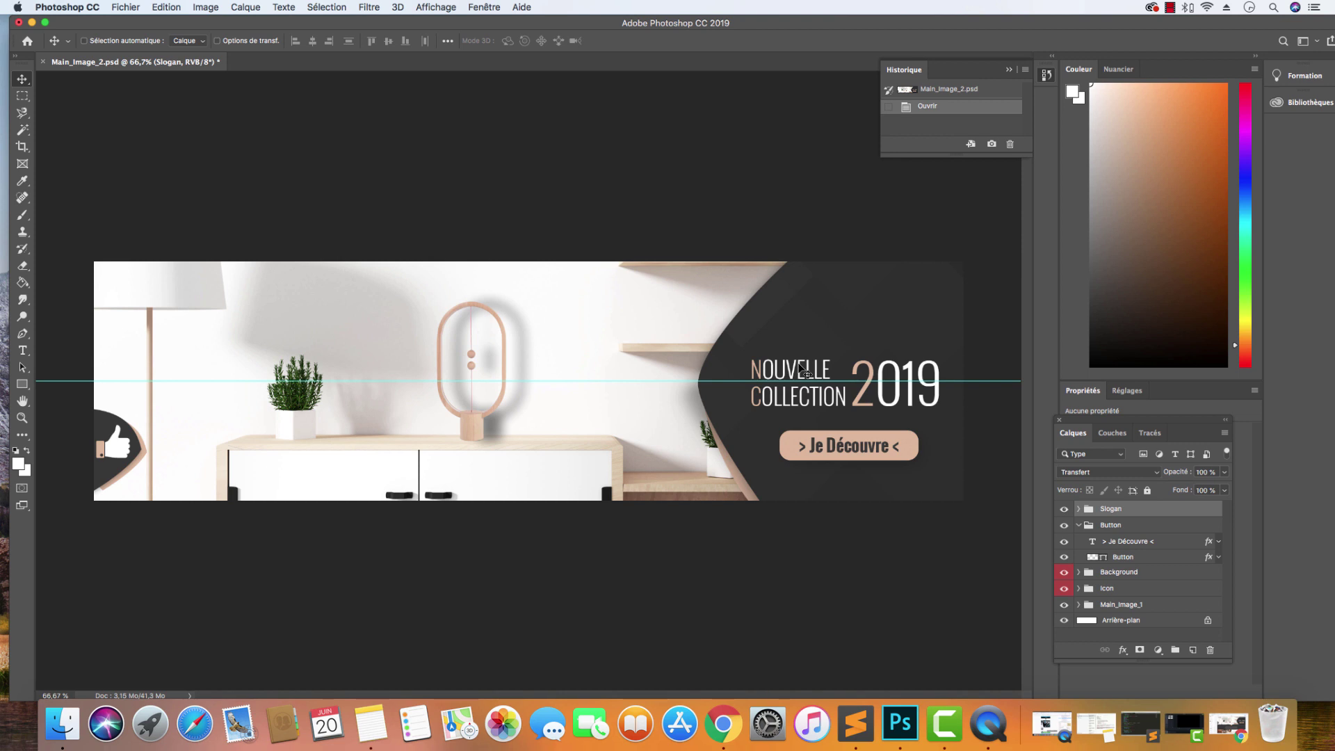
left_click(1079, 525)
left_click(1079, 525)
left_click(1065, 557)
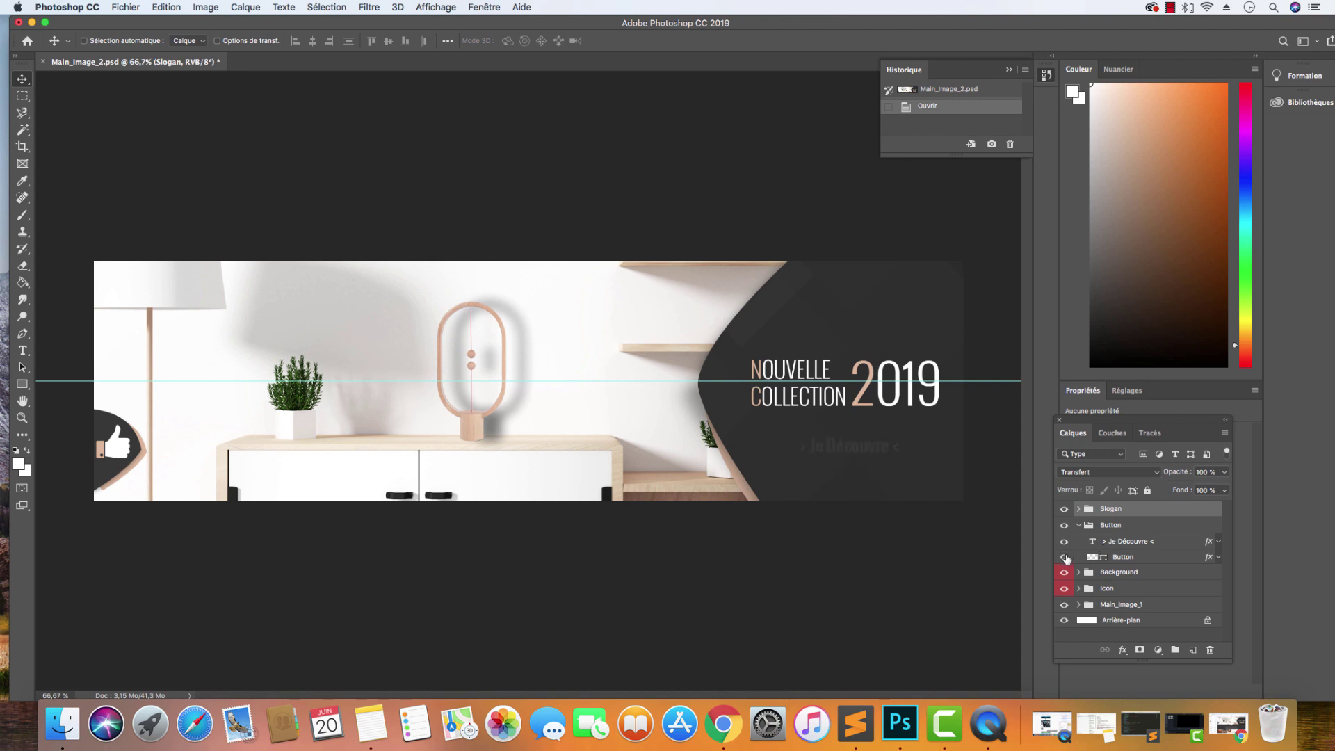
left_click(1065, 557)
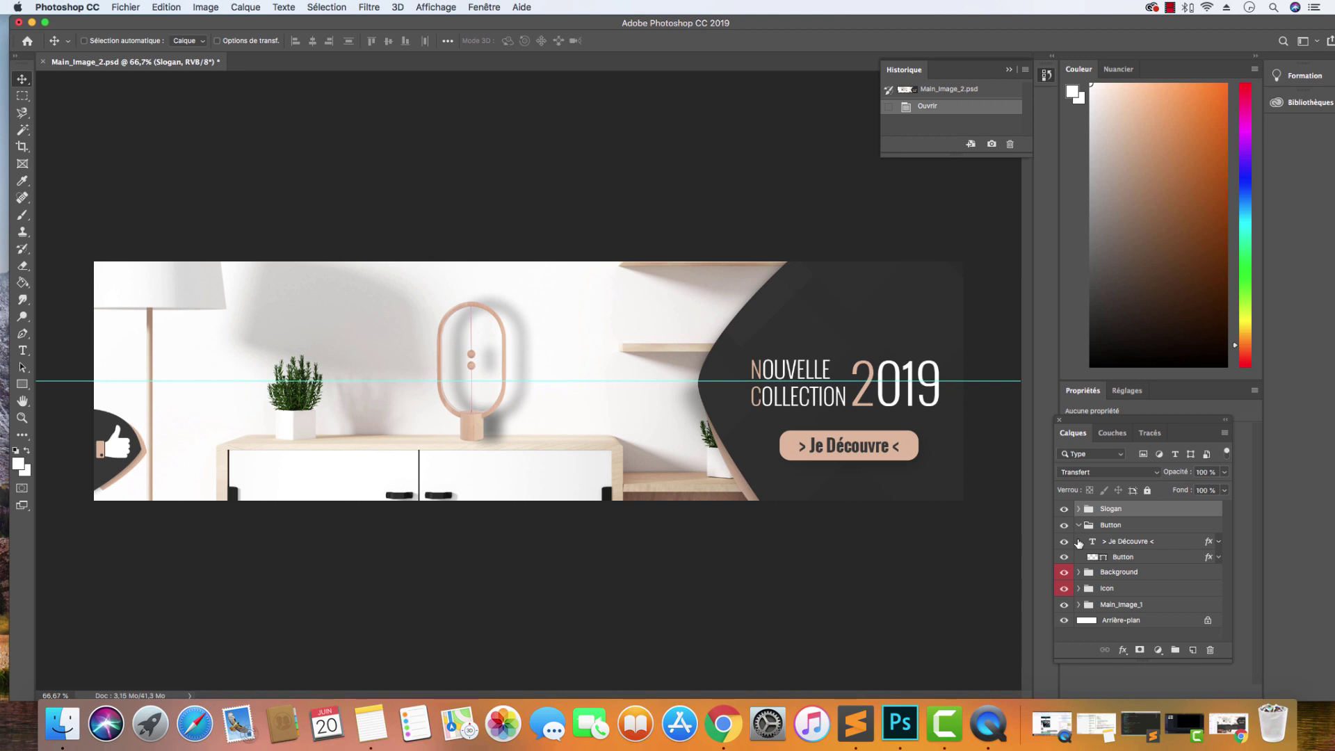
left_click(23, 95)
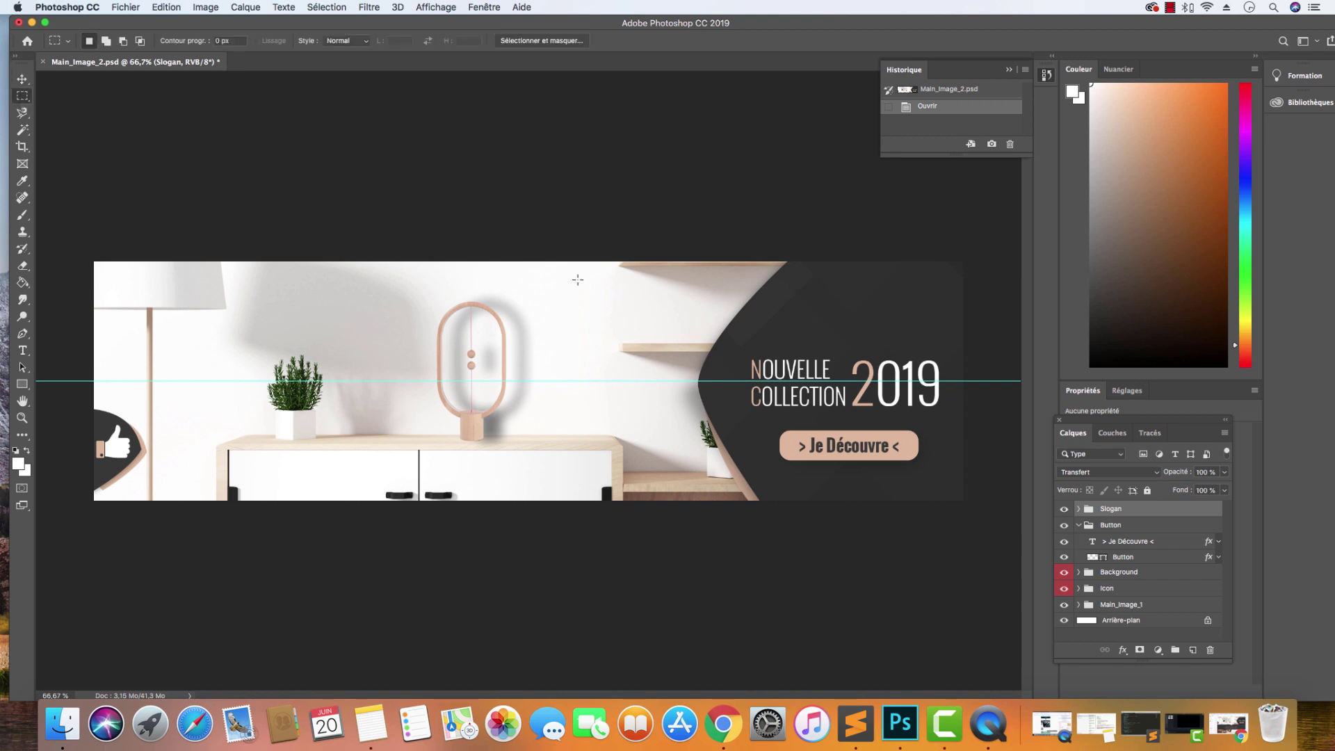
left_click(1078, 528)
left_click(1078, 526)
Toggle the Background group's visibility off and on, and expand it to view its layers
left_click(1107, 541)
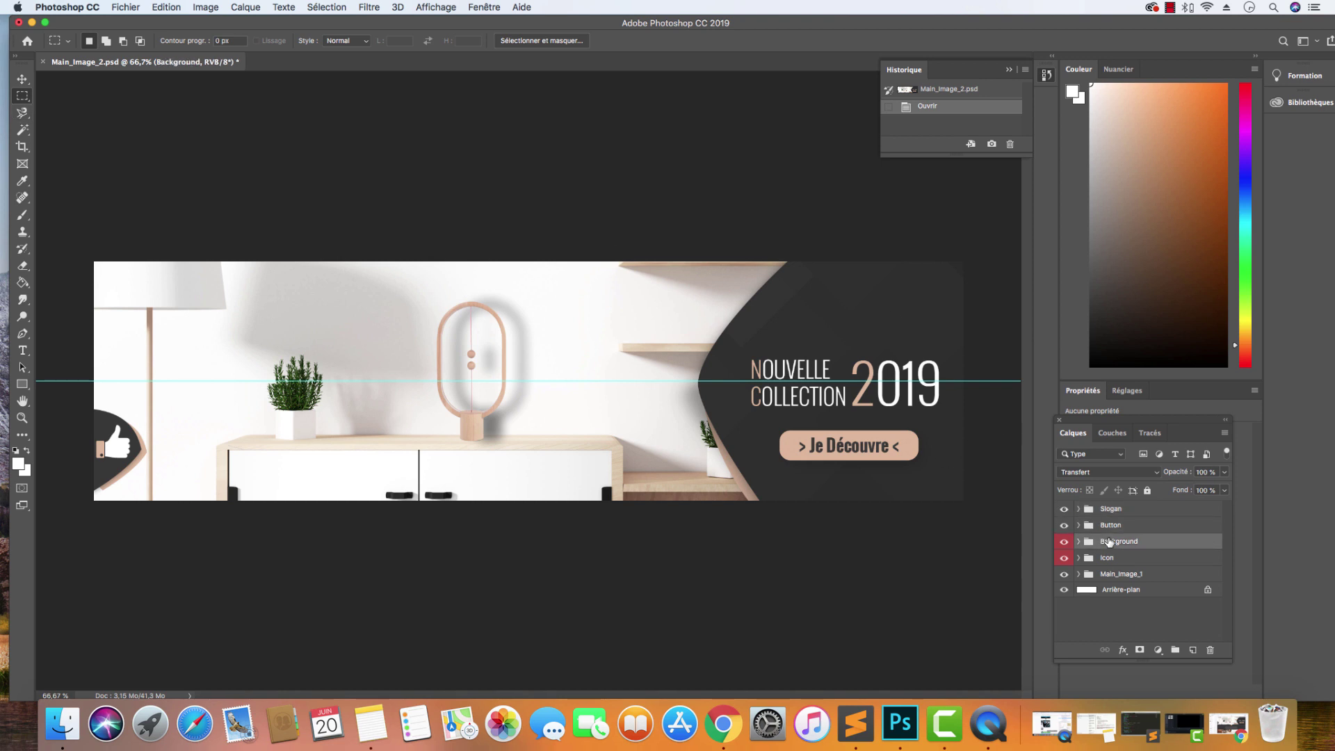
left_click(1064, 542)
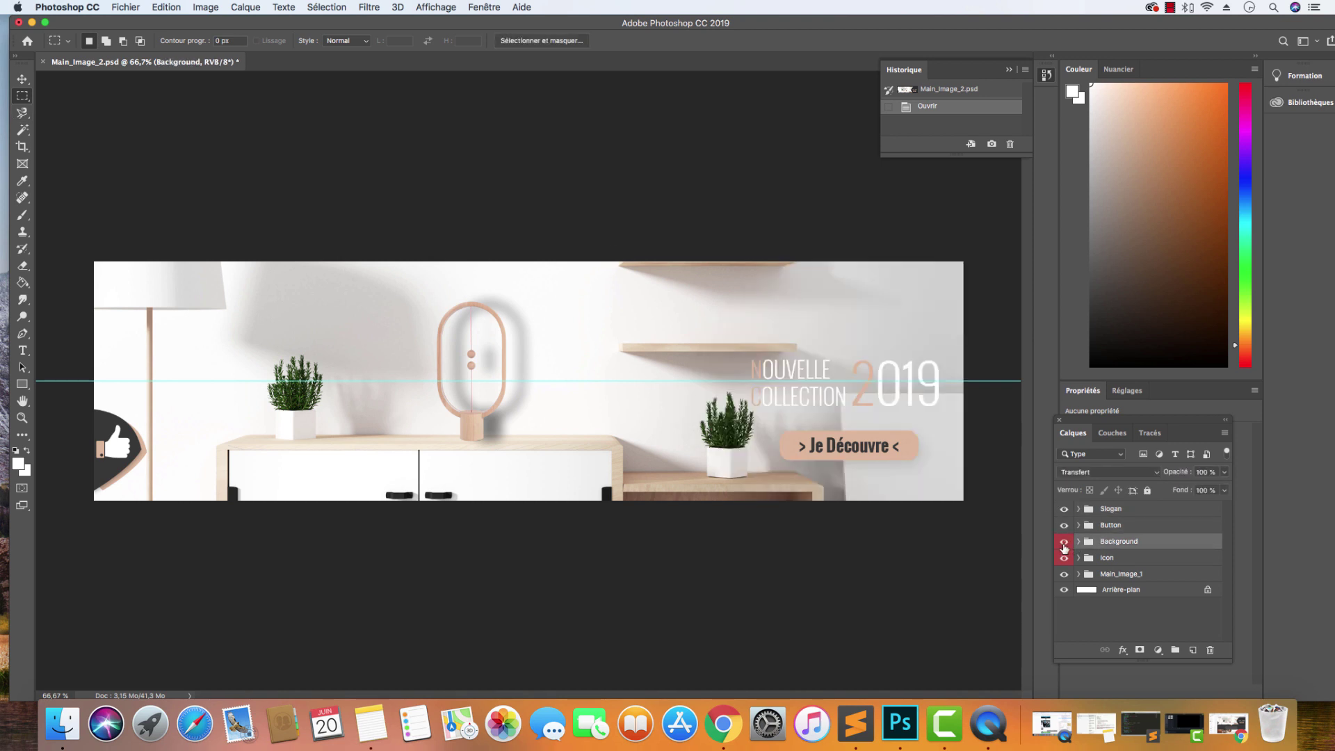
left_click(1064, 541)
left_click(1079, 541)
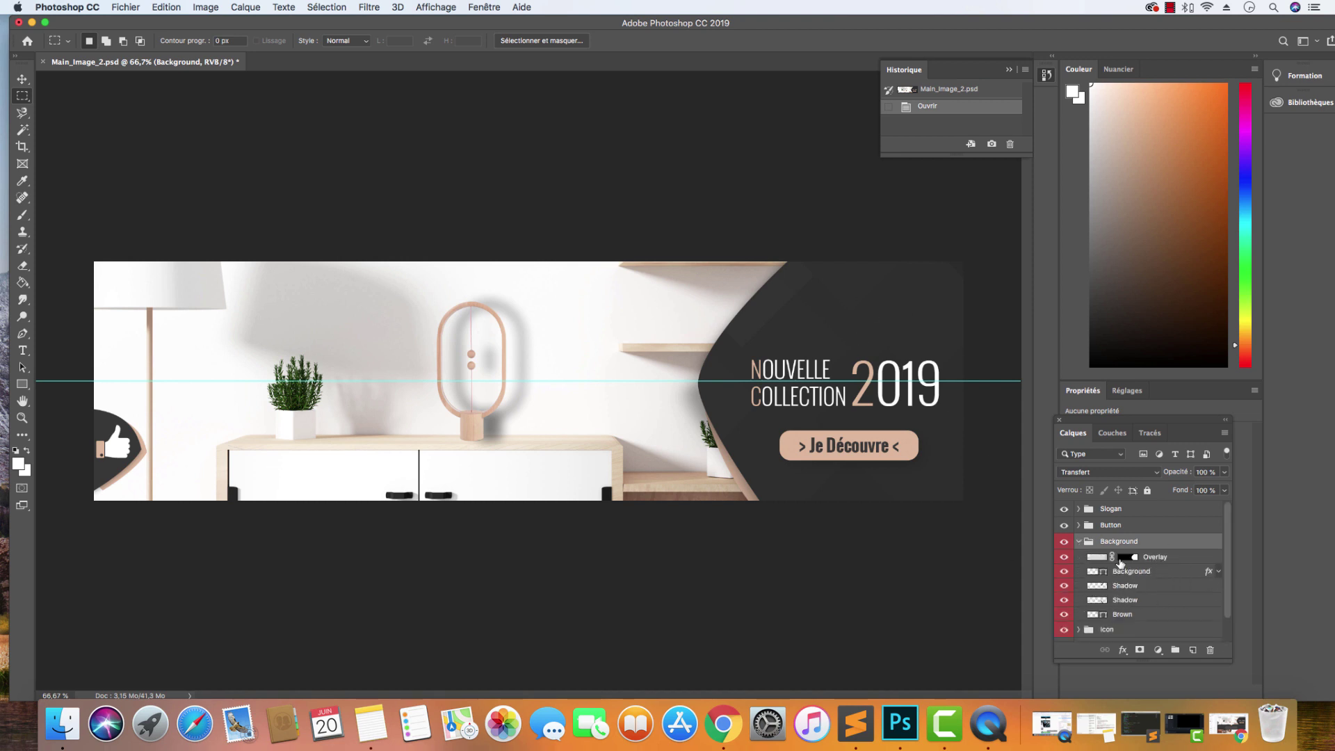
Try the light colour faf8f7, sampled from the banner, as the Brown shape layer's fill and discard it
scroll(1110, 587, "down", 2)
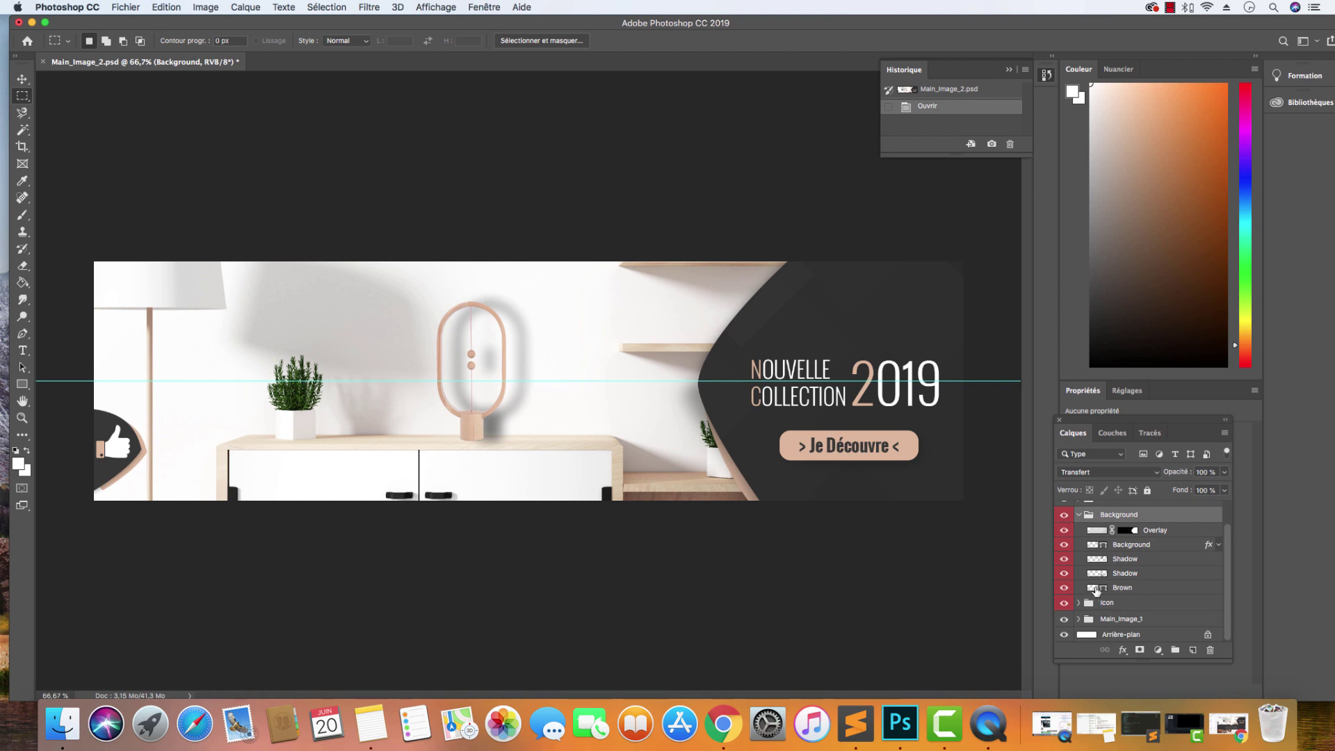
left_click(1094, 589)
double_click(1094, 589)
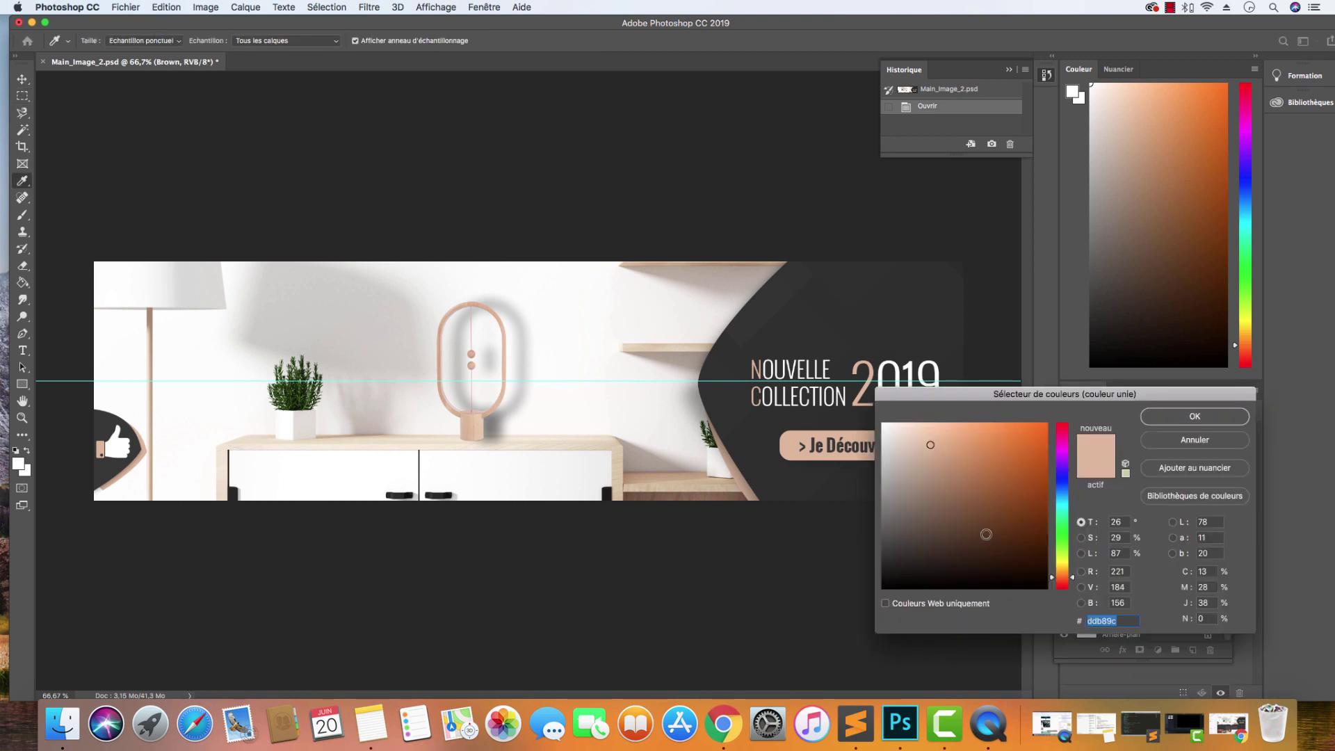
left_click(822, 323)
left_click(619, 313)
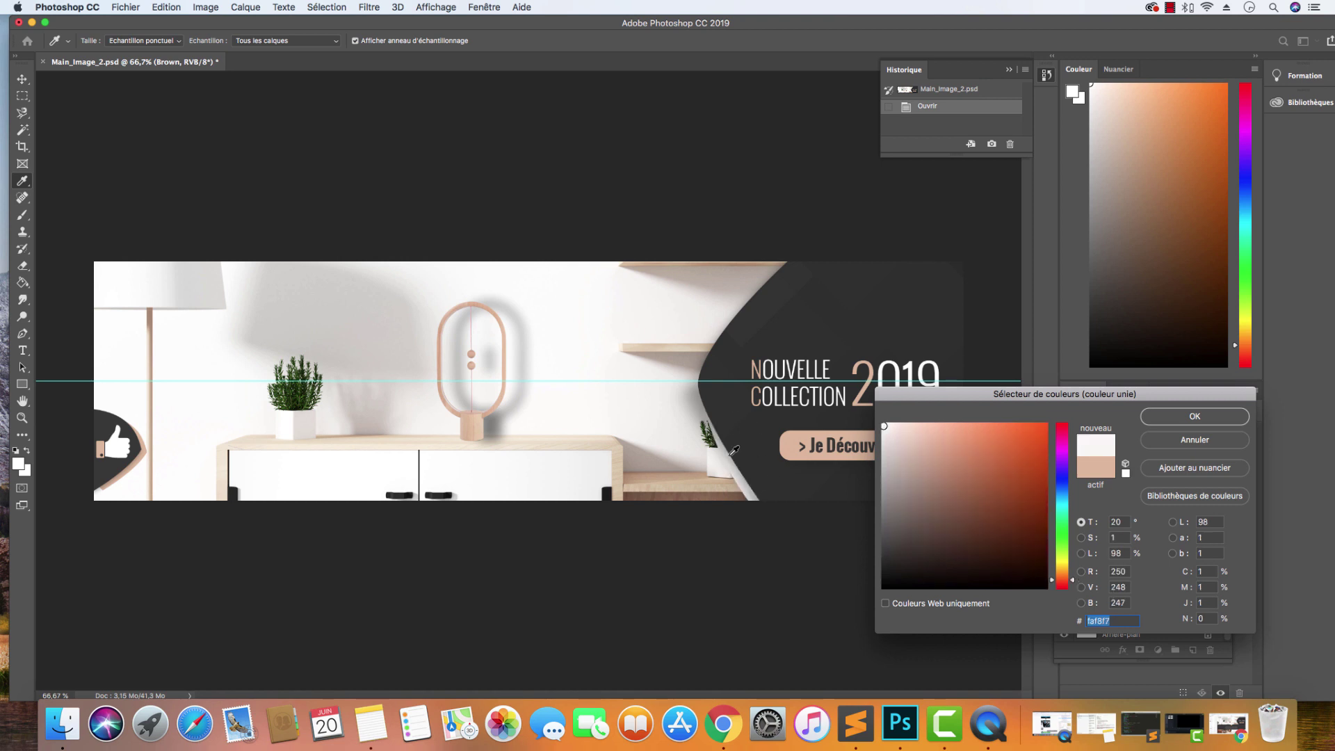
left_click(1172, 442)
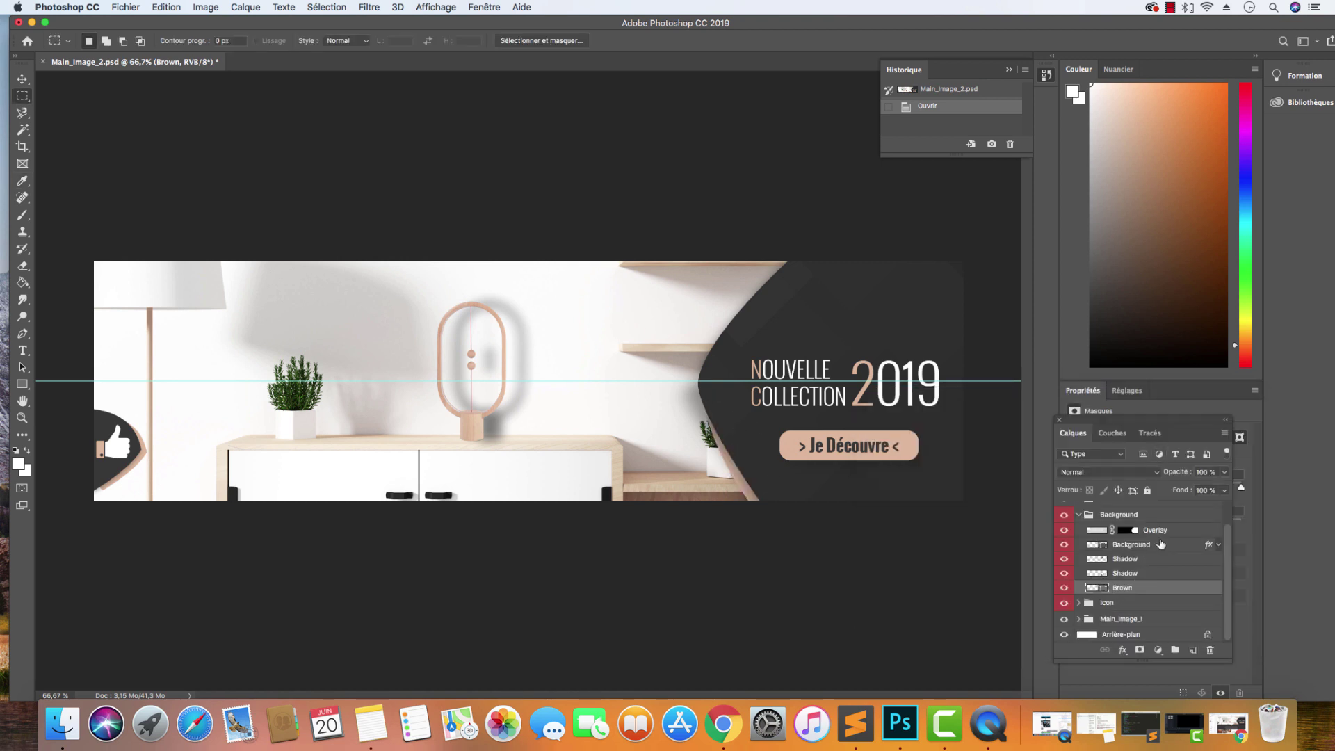
left_click(1169, 546)
double_click(1169, 546)
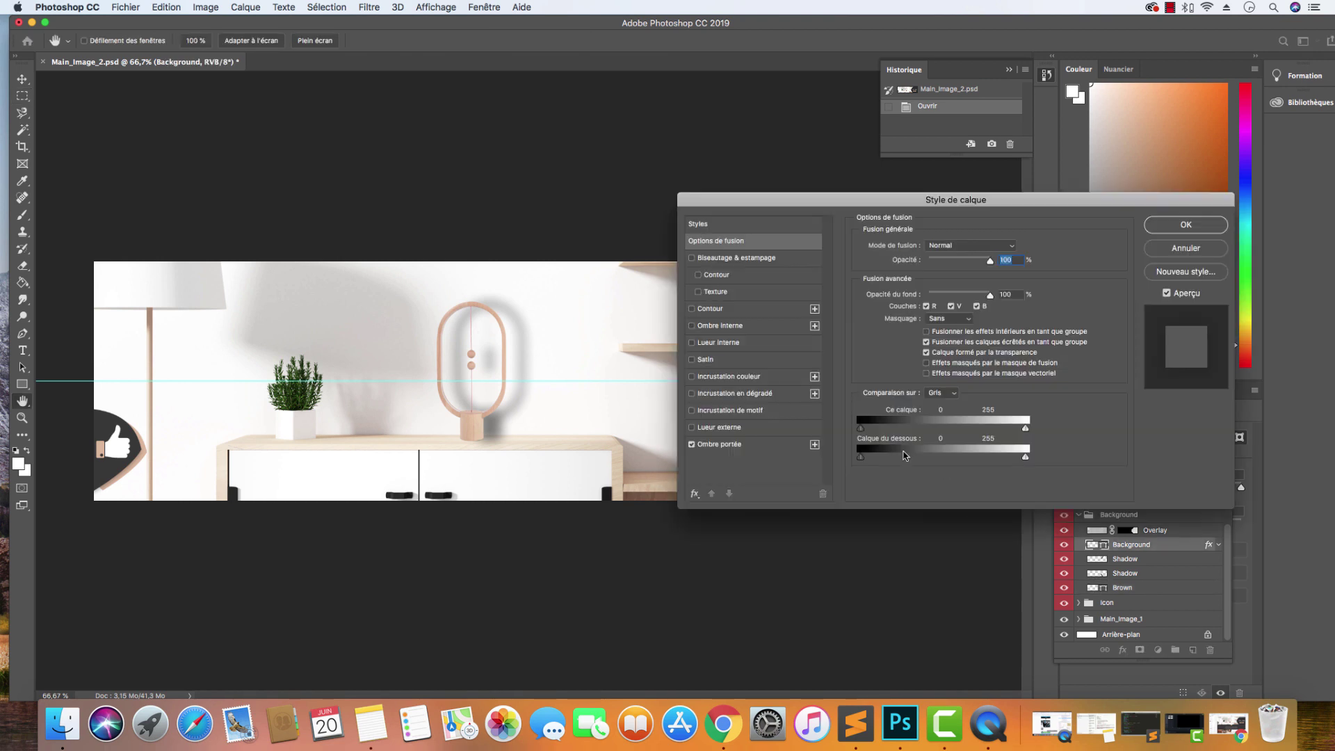
left_click(1186, 252)
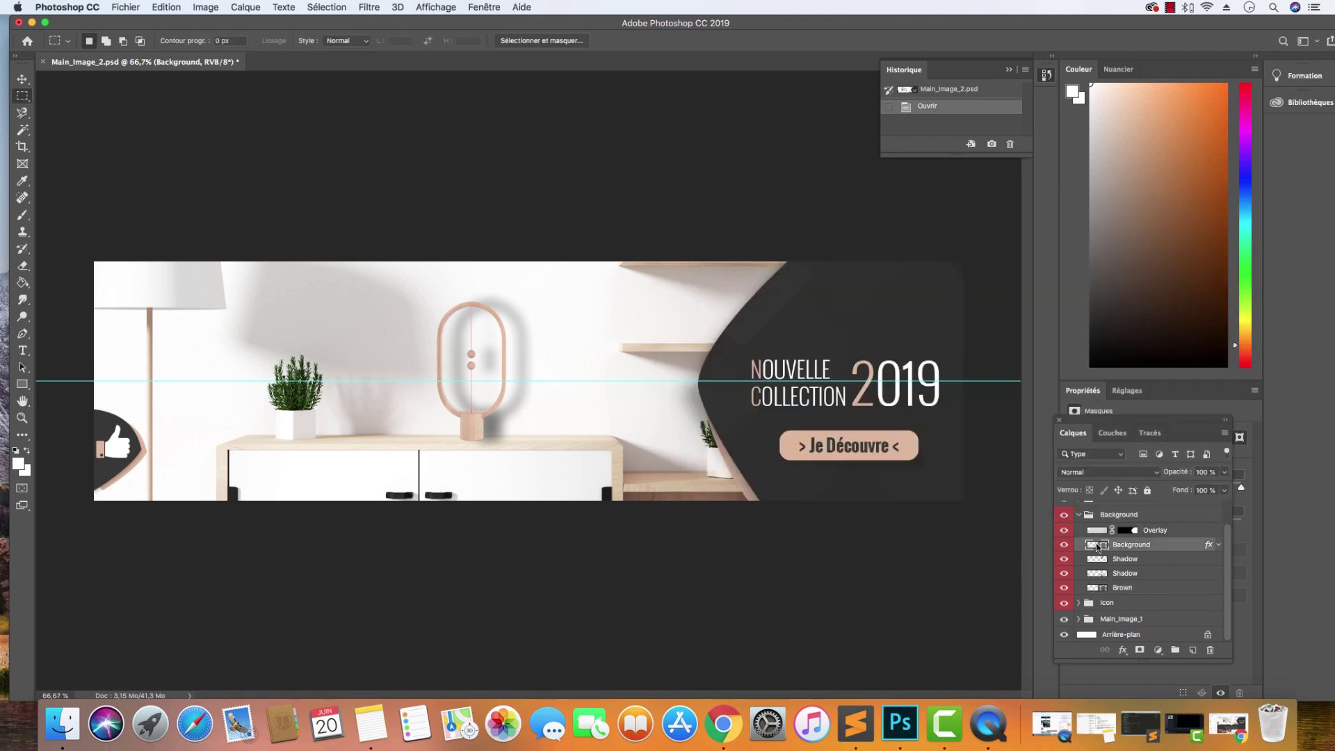
Try the near-white fcfcfc, sampled from the banner, as the Background shape layer's fill, discard it and collapse the Background group
double_click(1096, 543)
left_click(541, 296)
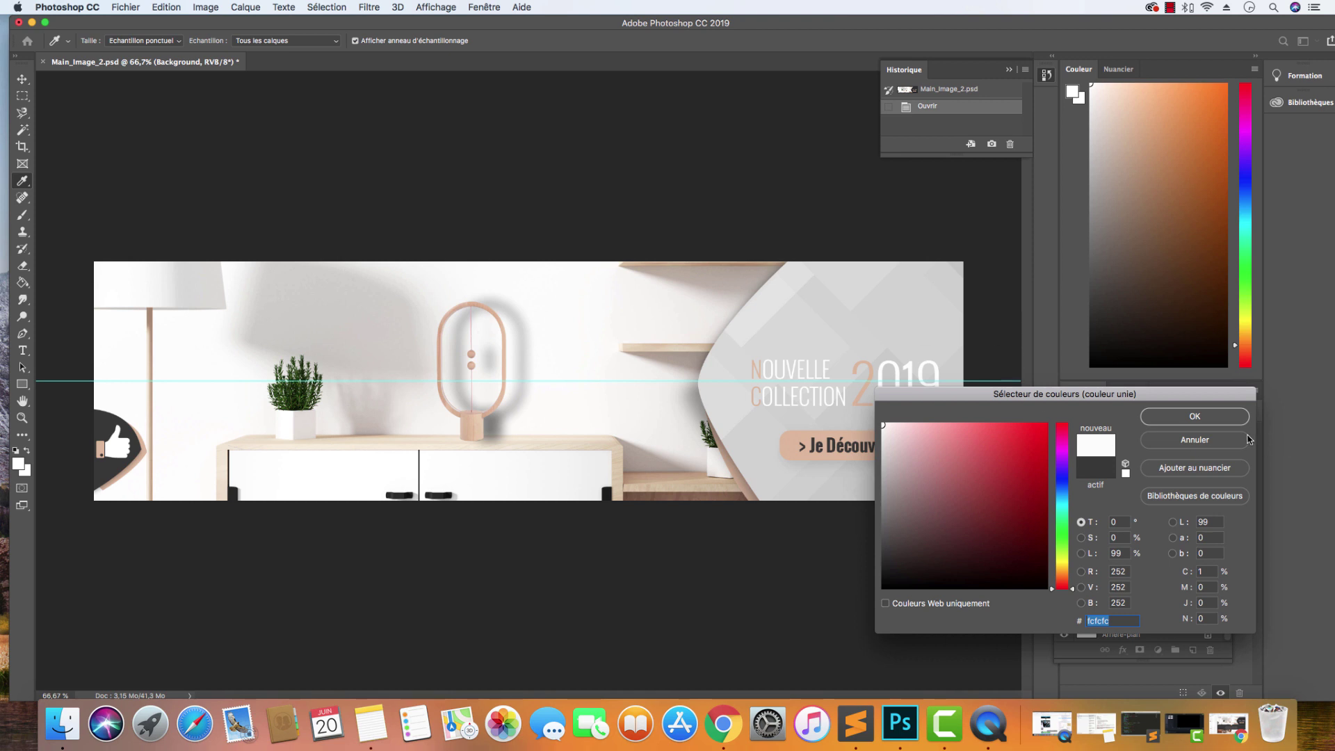
left_click(1212, 439)
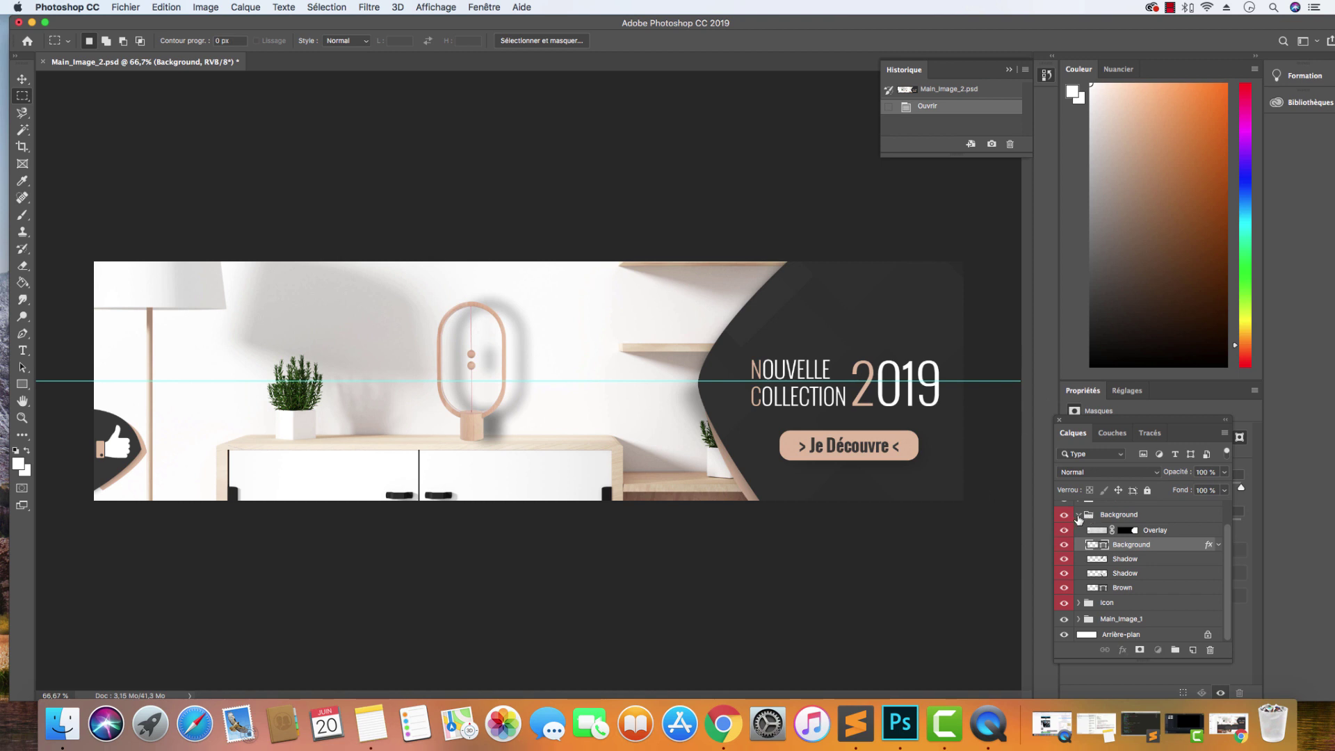
left_click(1079, 515)
Inspect the Icon group by hiding and showing it on the banner, view its layers and collapse it
left_click(1064, 558)
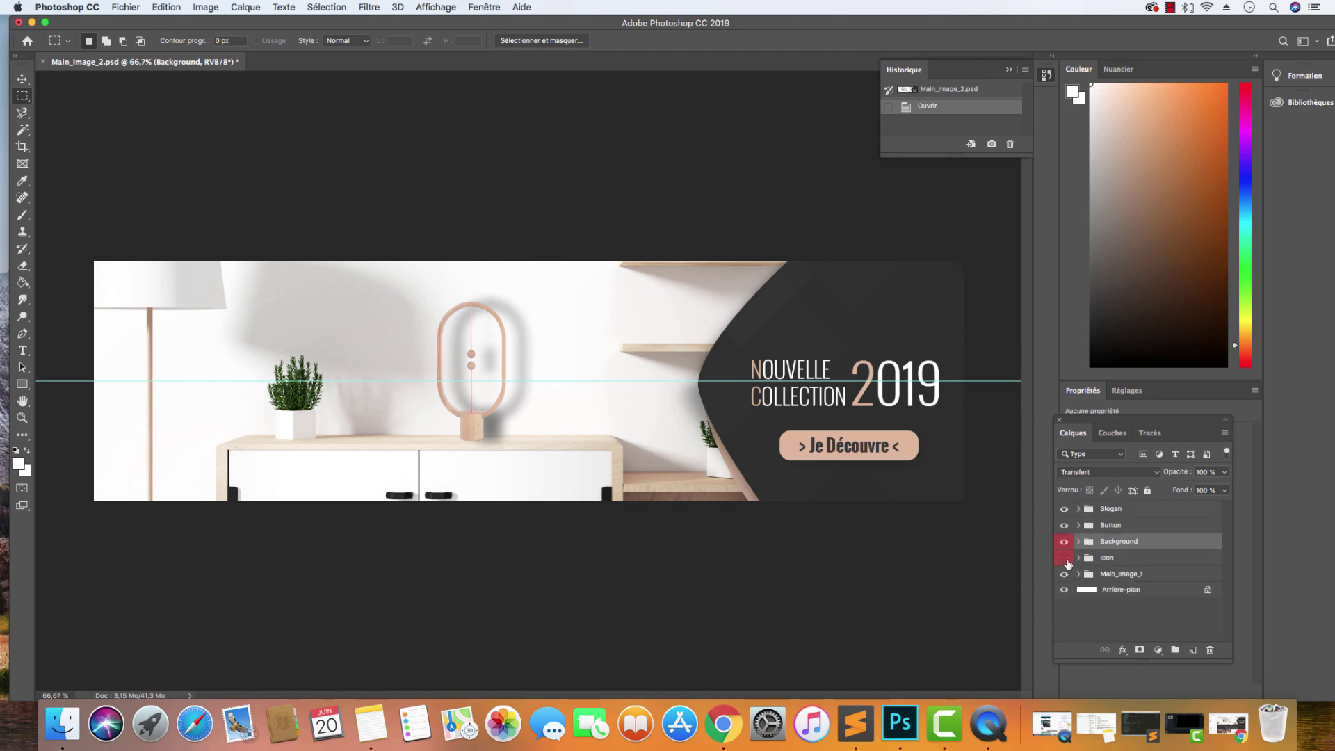
left_click(1065, 558)
left_click(1079, 558)
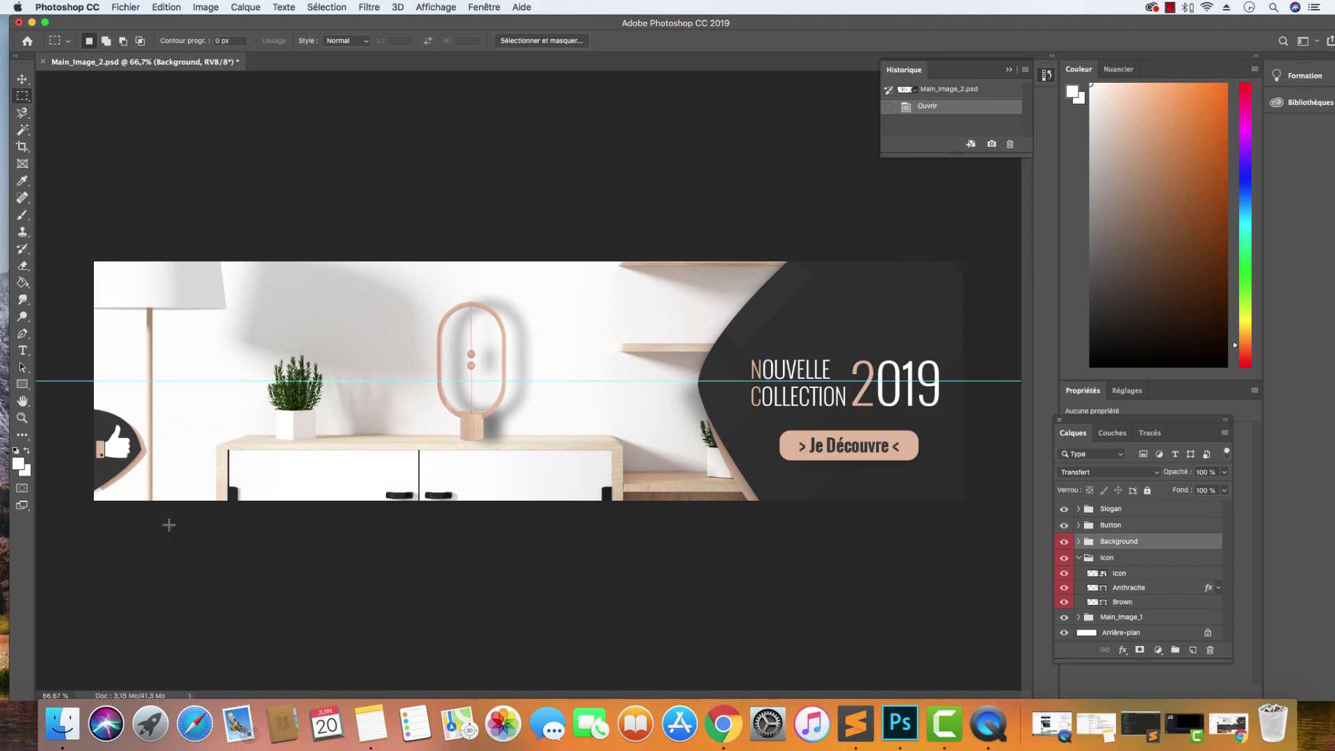
left_click(1079, 558)
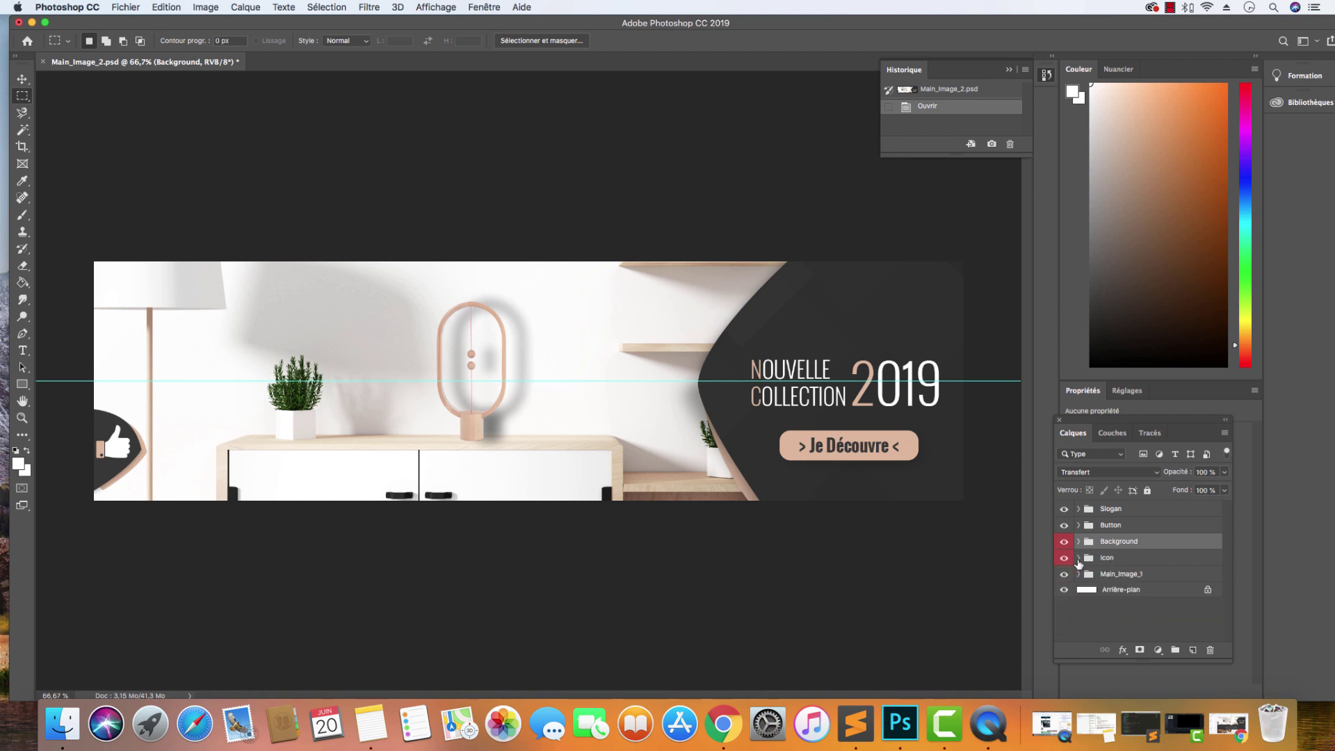
Inspect the Main_Image_1 group by hiding and showing it and its Lampe, Shadow and Background_Shutterstock layers, and collapse it
left_click(1065, 575)
left_click(1065, 574)
left_click(1079, 574)
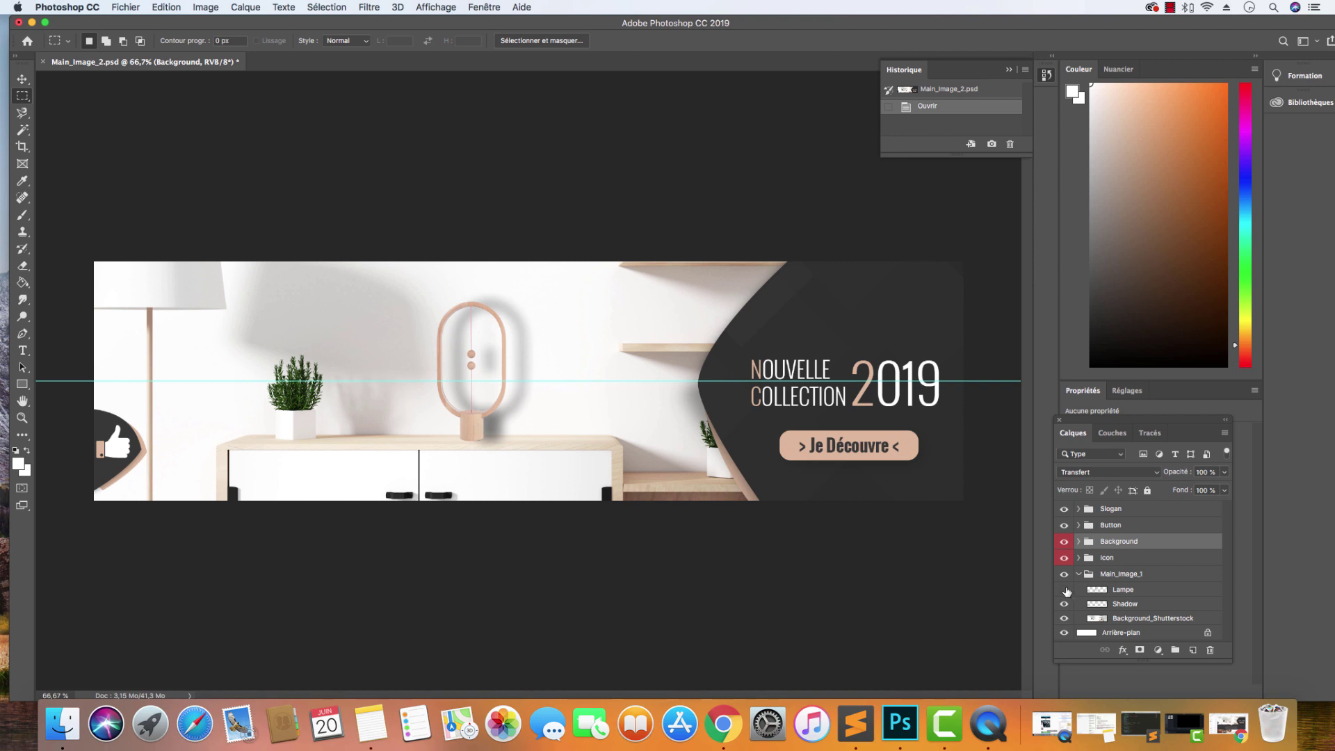
left_click(1064, 590)
left_click(1064, 590)
left_click(1066, 605)
left_click(1065, 618)
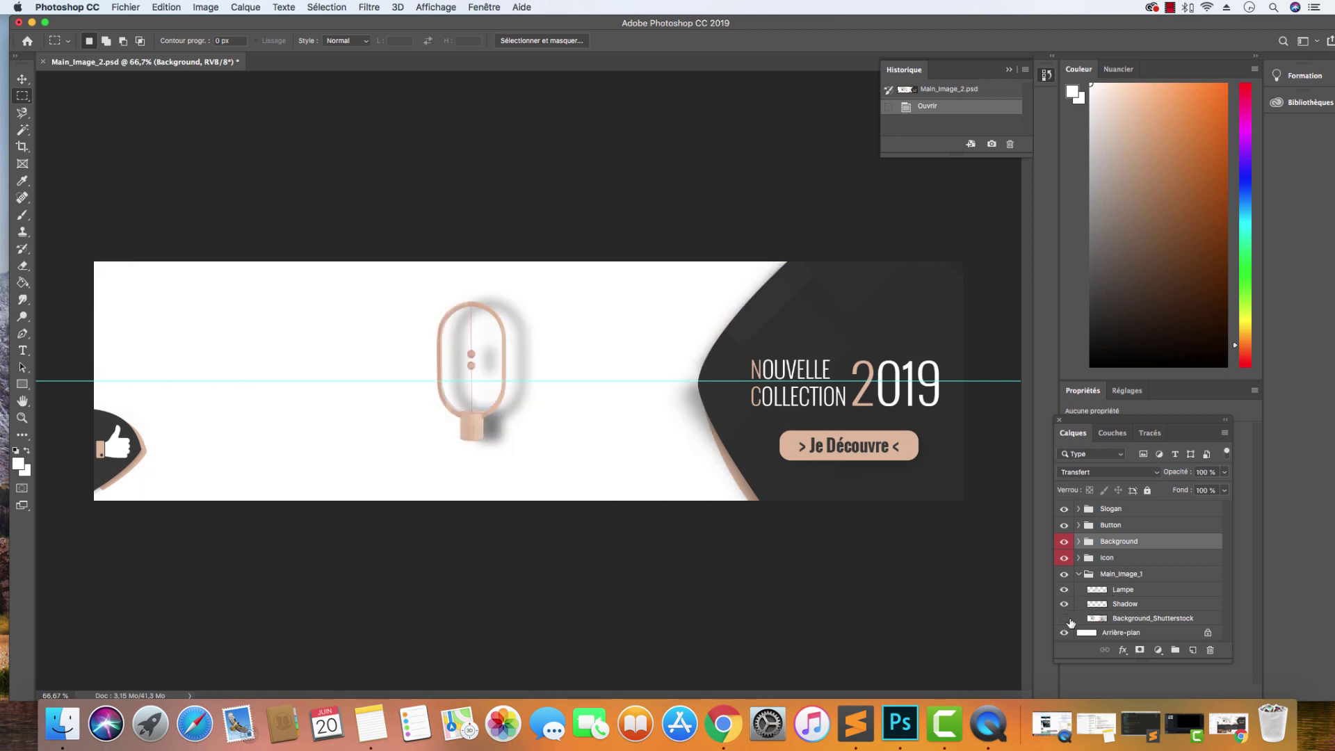
left_click(1065, 618)
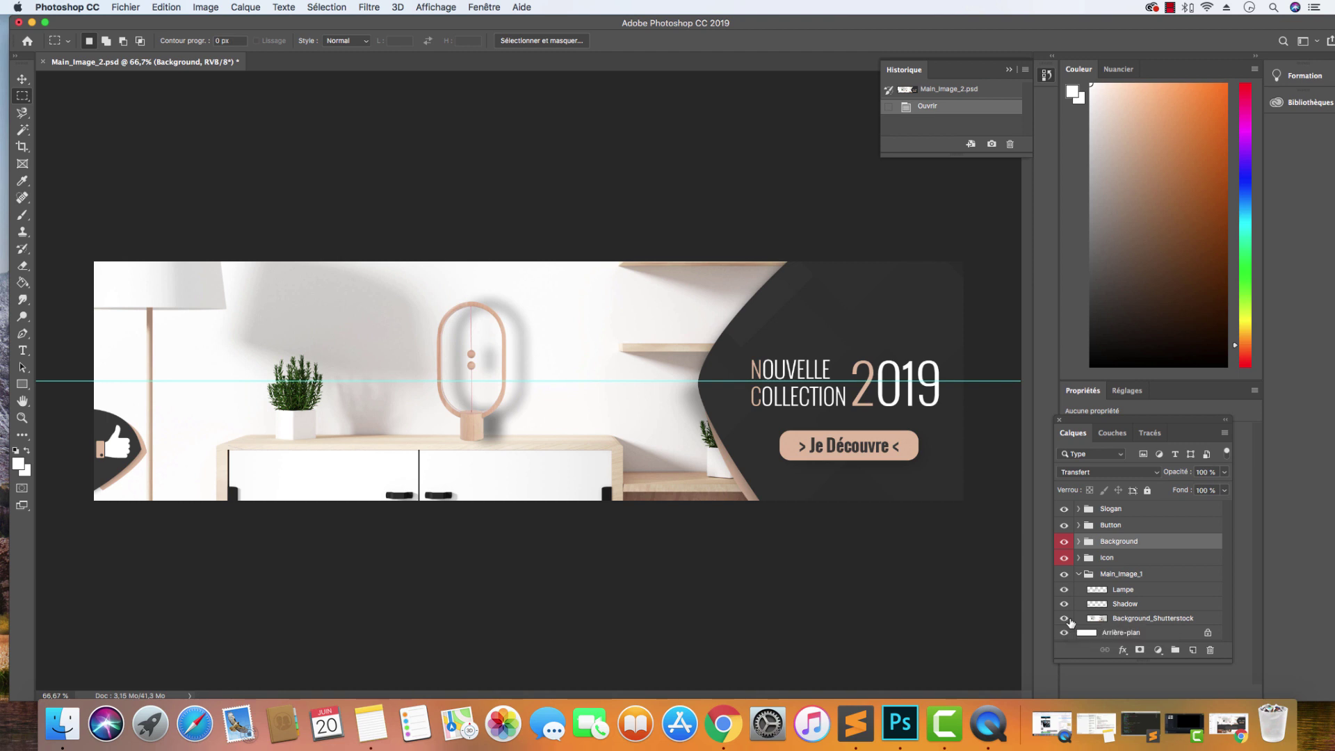
key("super+alt+a")
left_click(1079, 575)
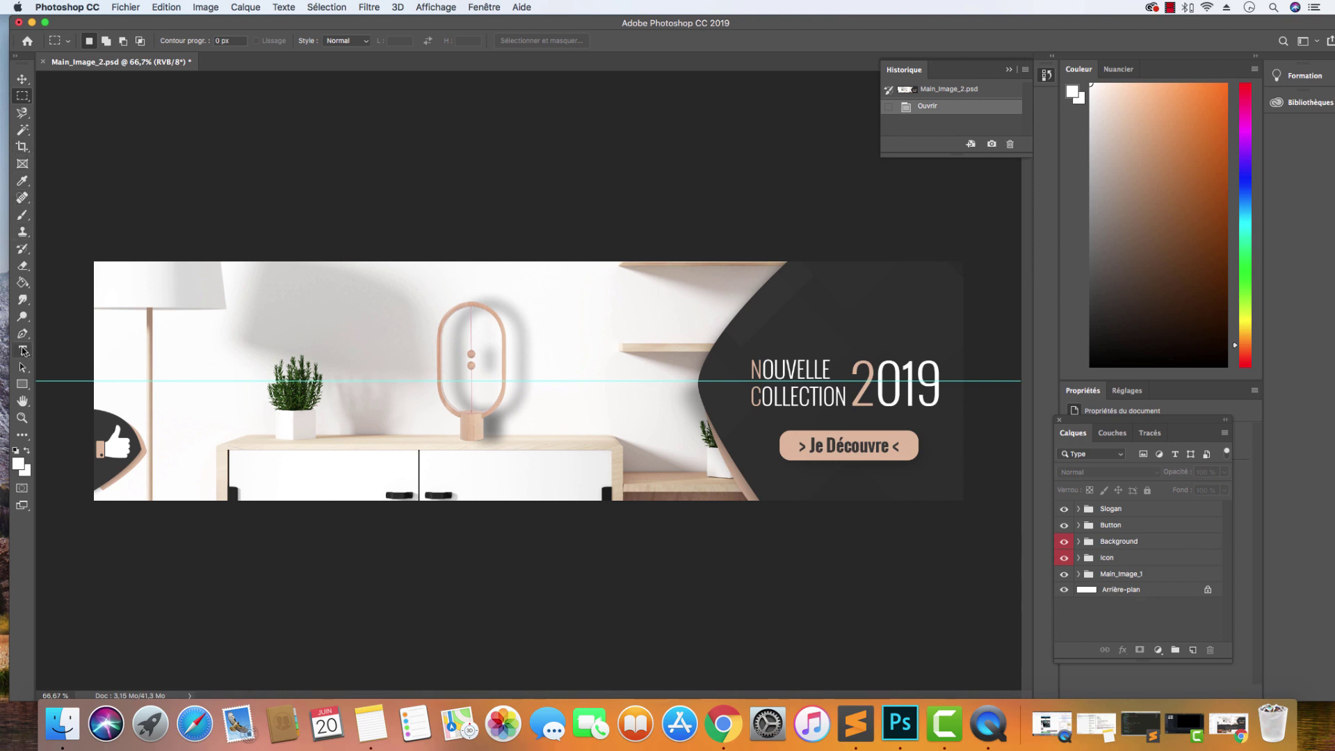
Add a new empty layer above the Slogan group and hide the Background group on the banner
key("p")
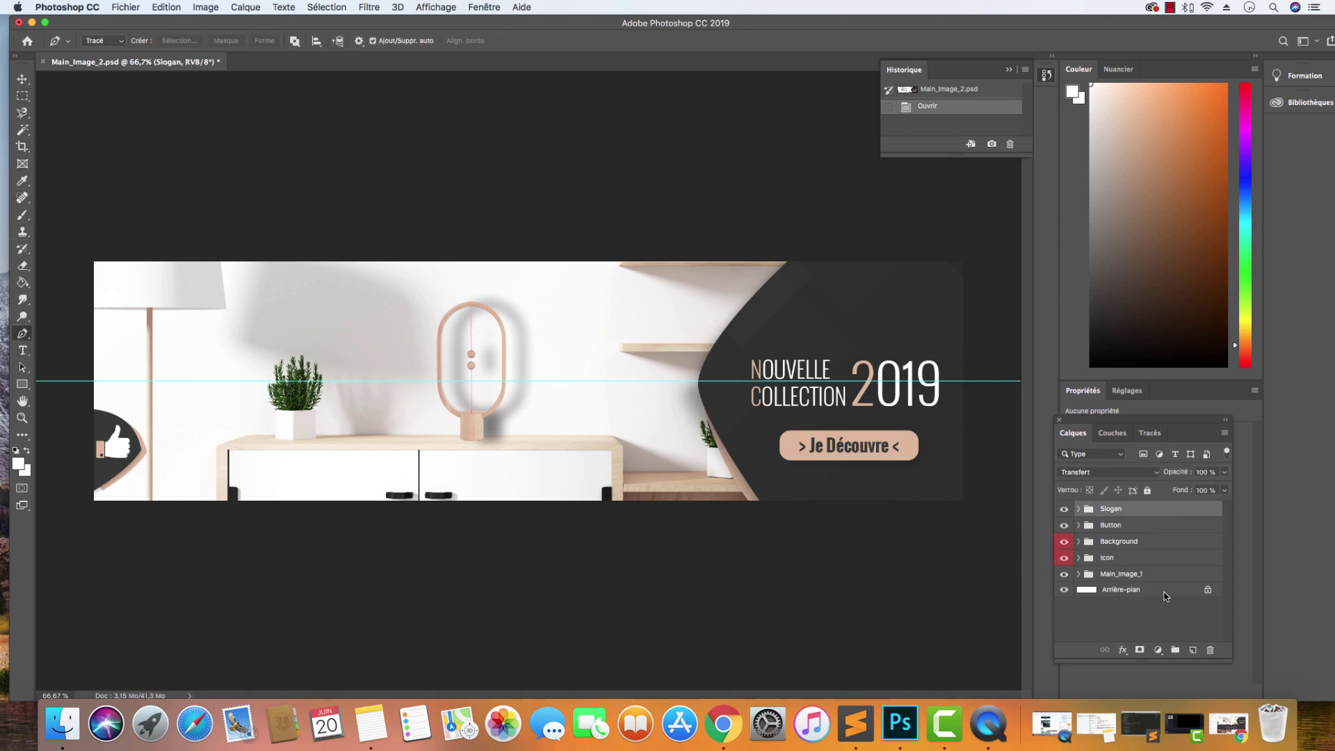
left_click(1192, 649)
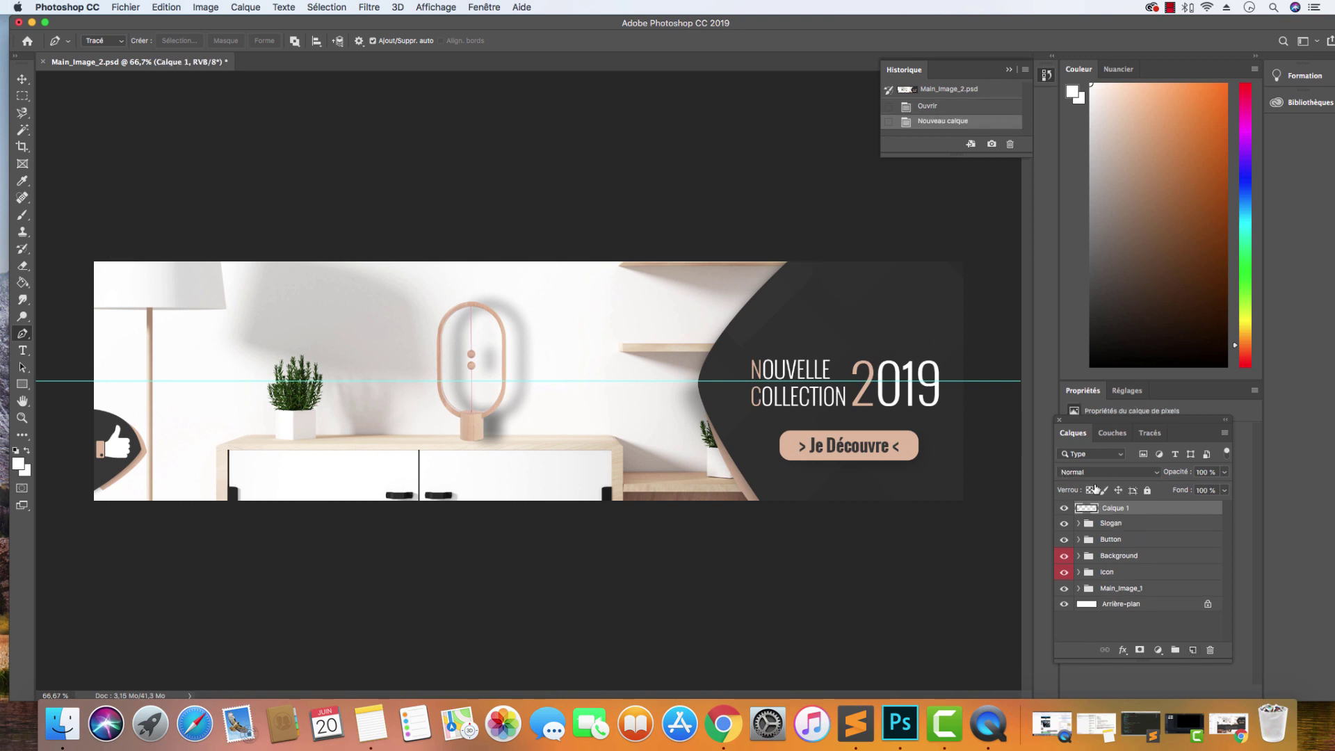
left_click(1079, 556)
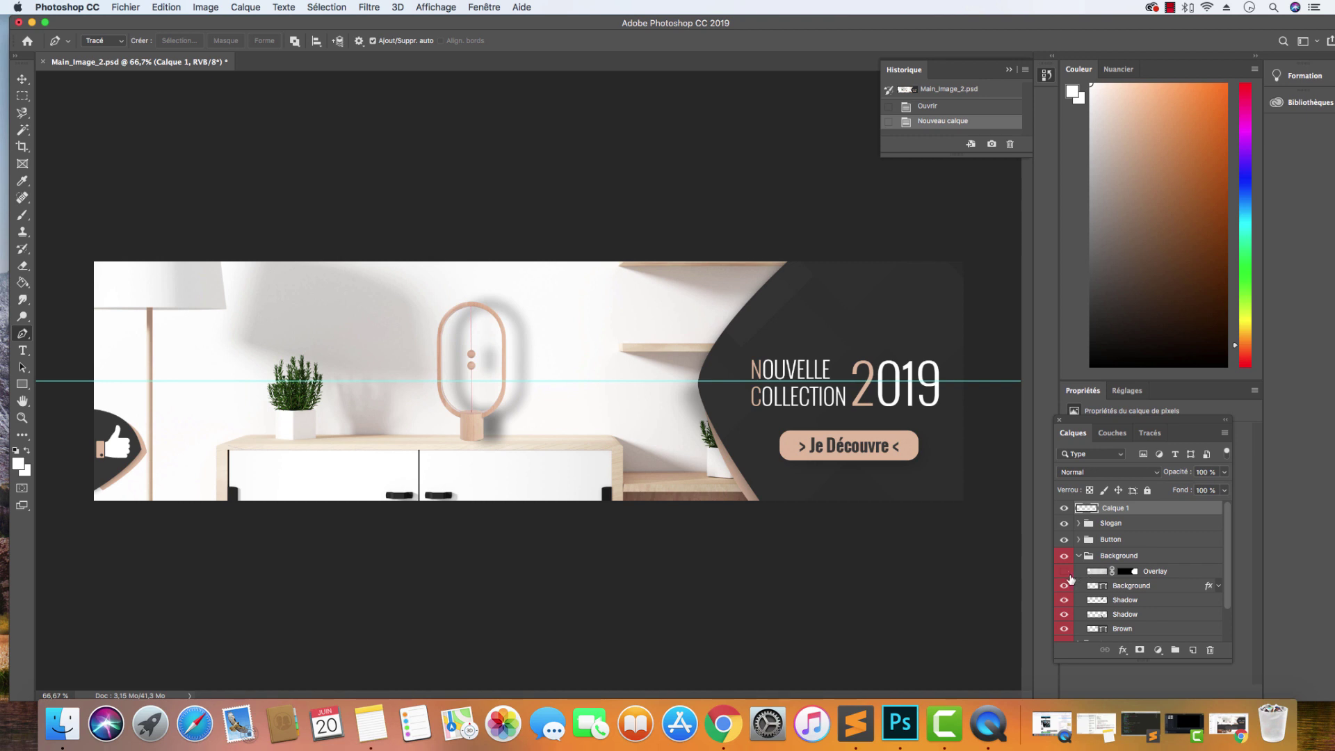
left_click(1064, 571)
left_click(1064, 571)
left_click(1079, 555)
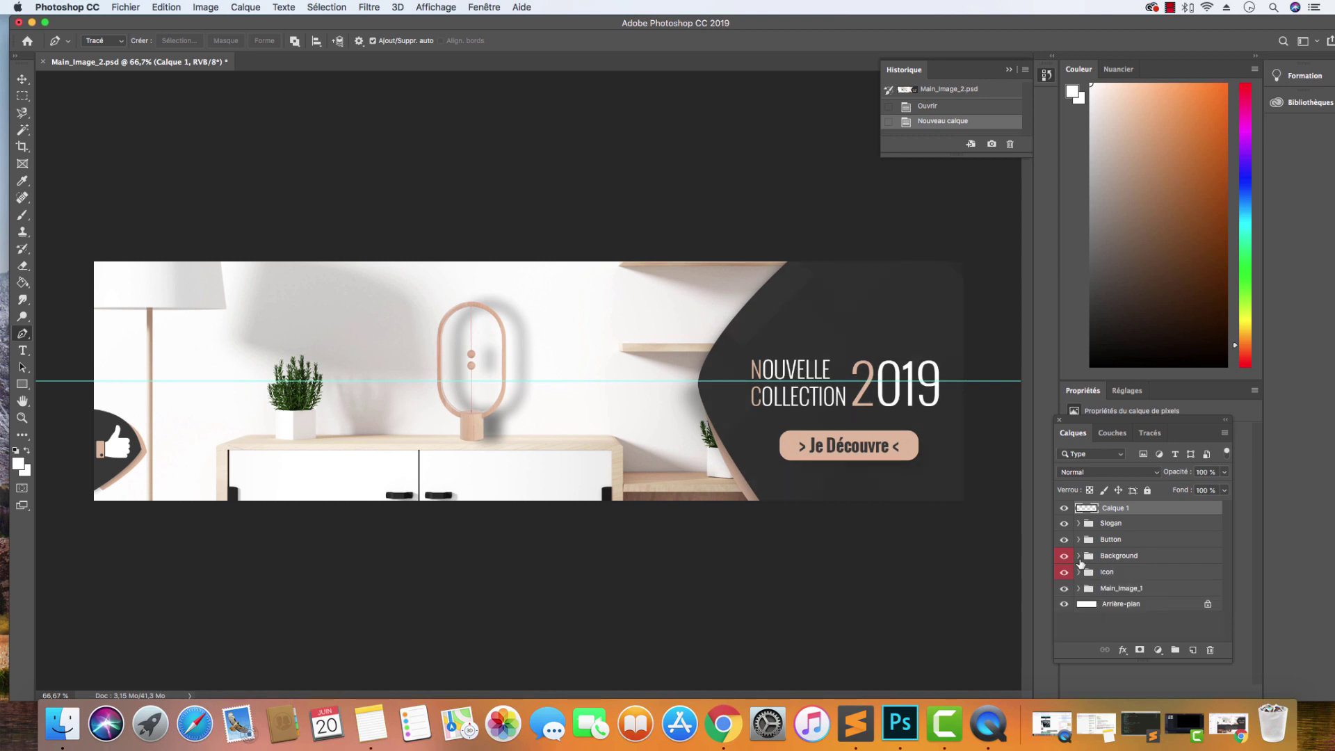
left_click(1064, 555)
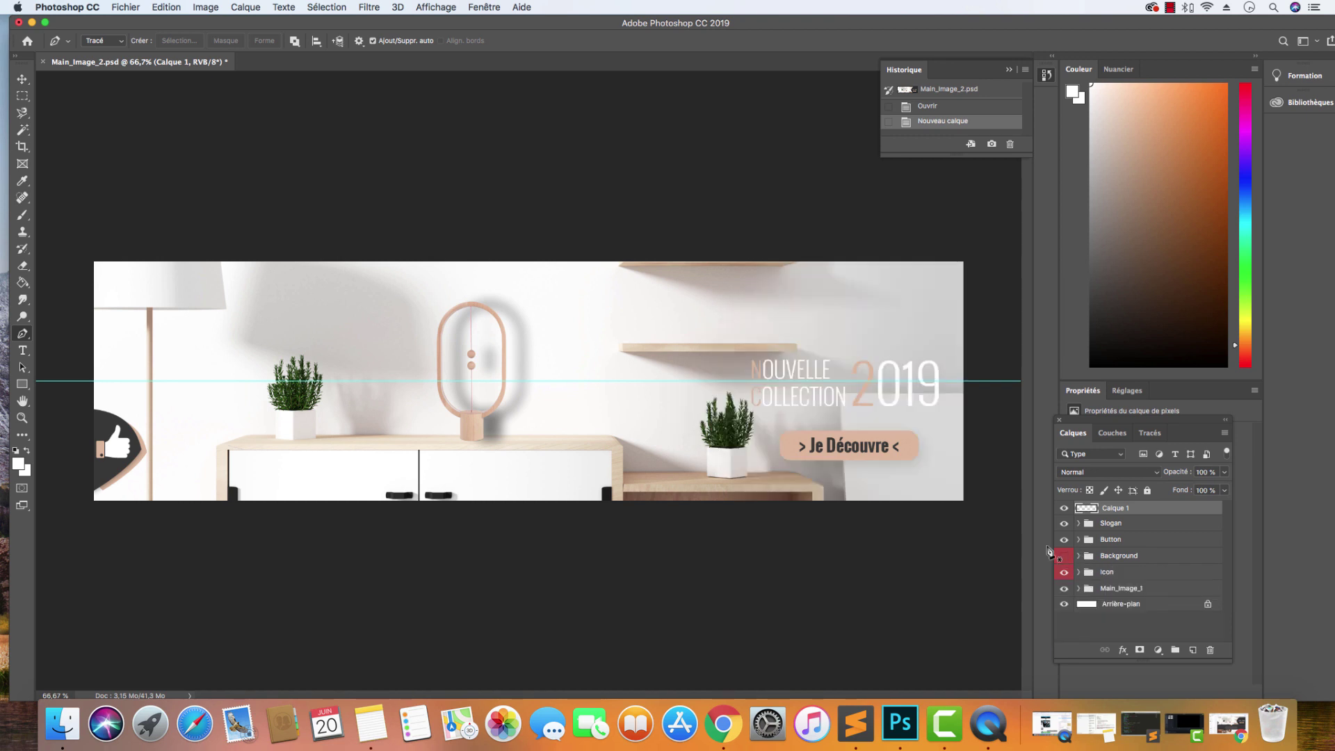
left_click(868, 246)
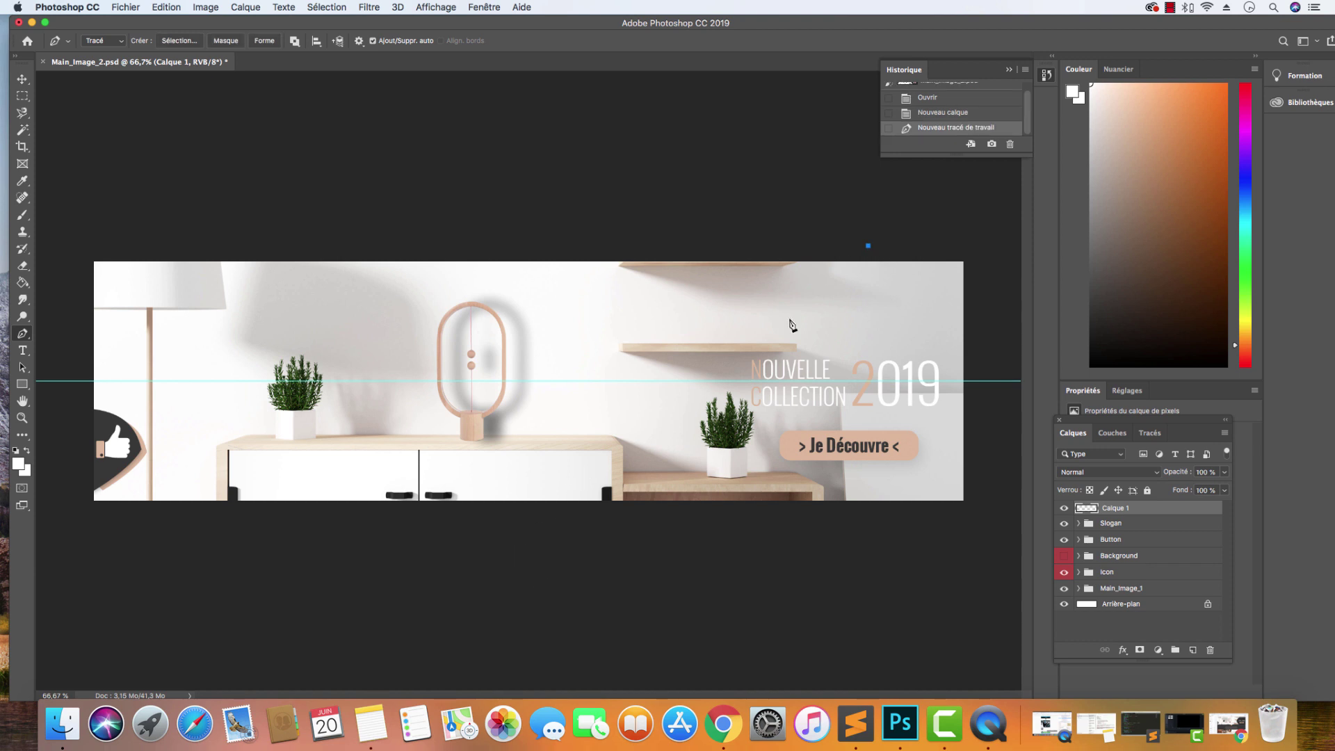
left_click(593, 522)
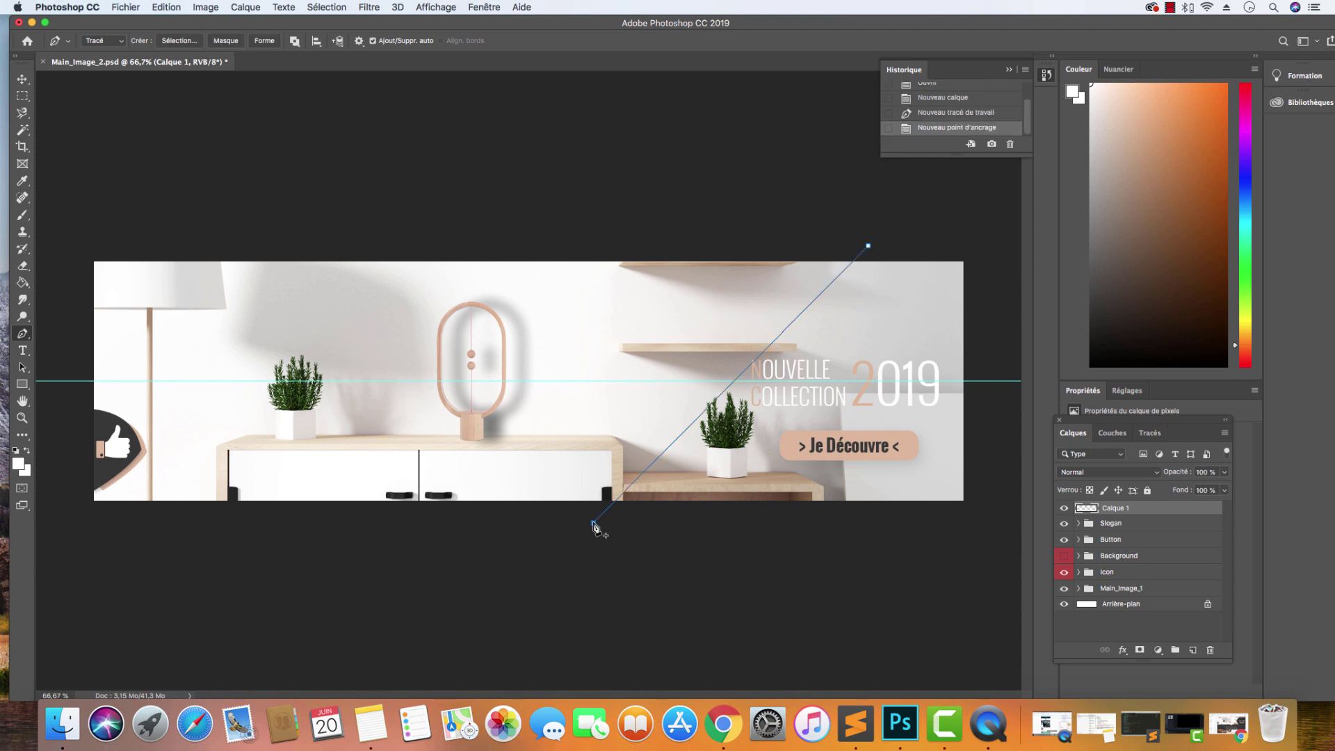
left_click(948, 101)
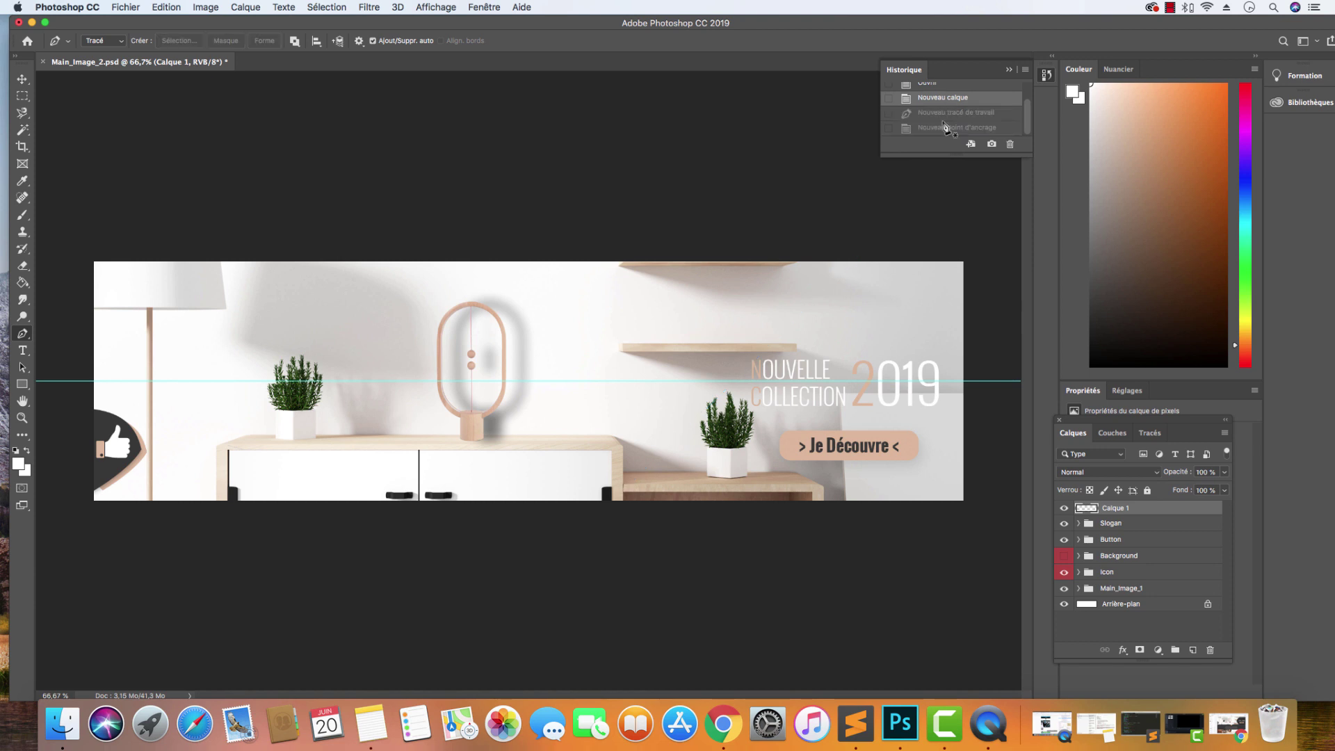
Draw a closed Pen path around the slogan end of the banner, with a straight slanted edge towards the lamp
left_click(802, 235)
left_click(565, 520)
left_click(1015, 551)
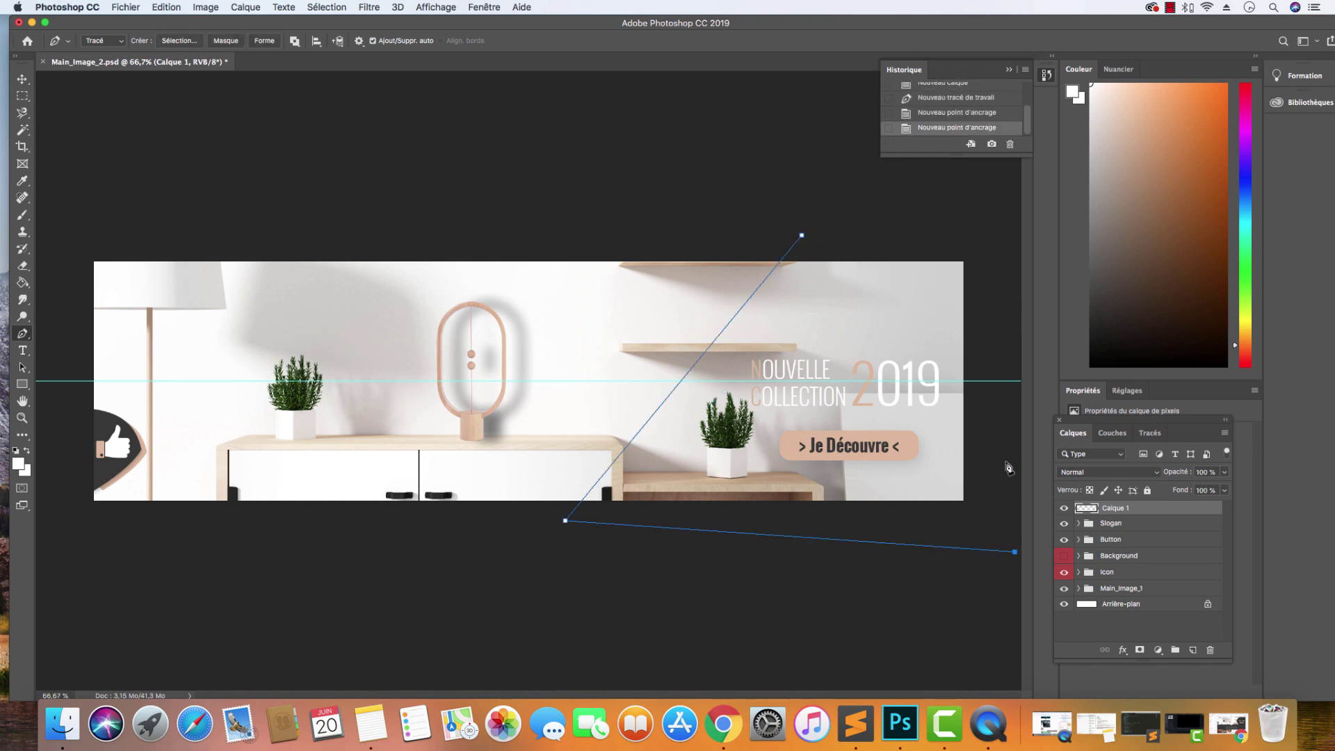
left_click(1008, 303)
left_click(933, 222)
left_click(800, 239)
left_click(799, 238)
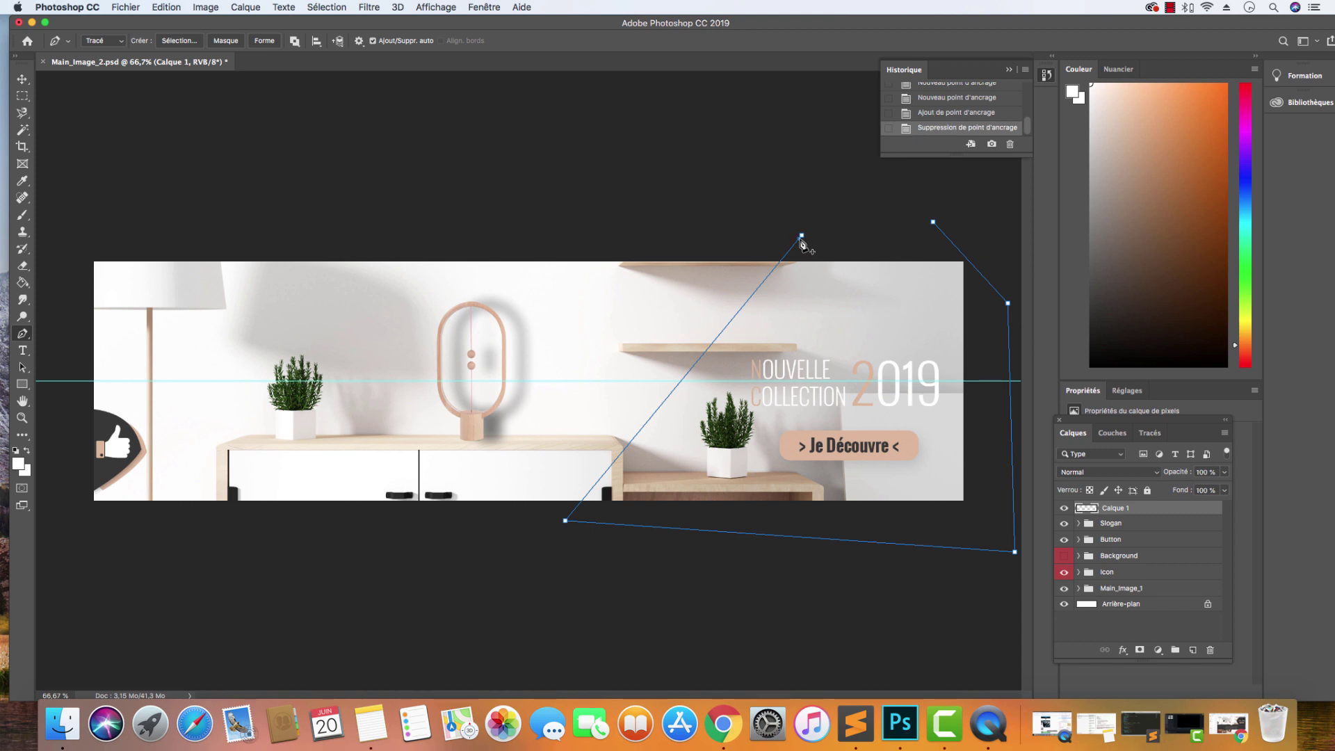
left_click(802, 235)
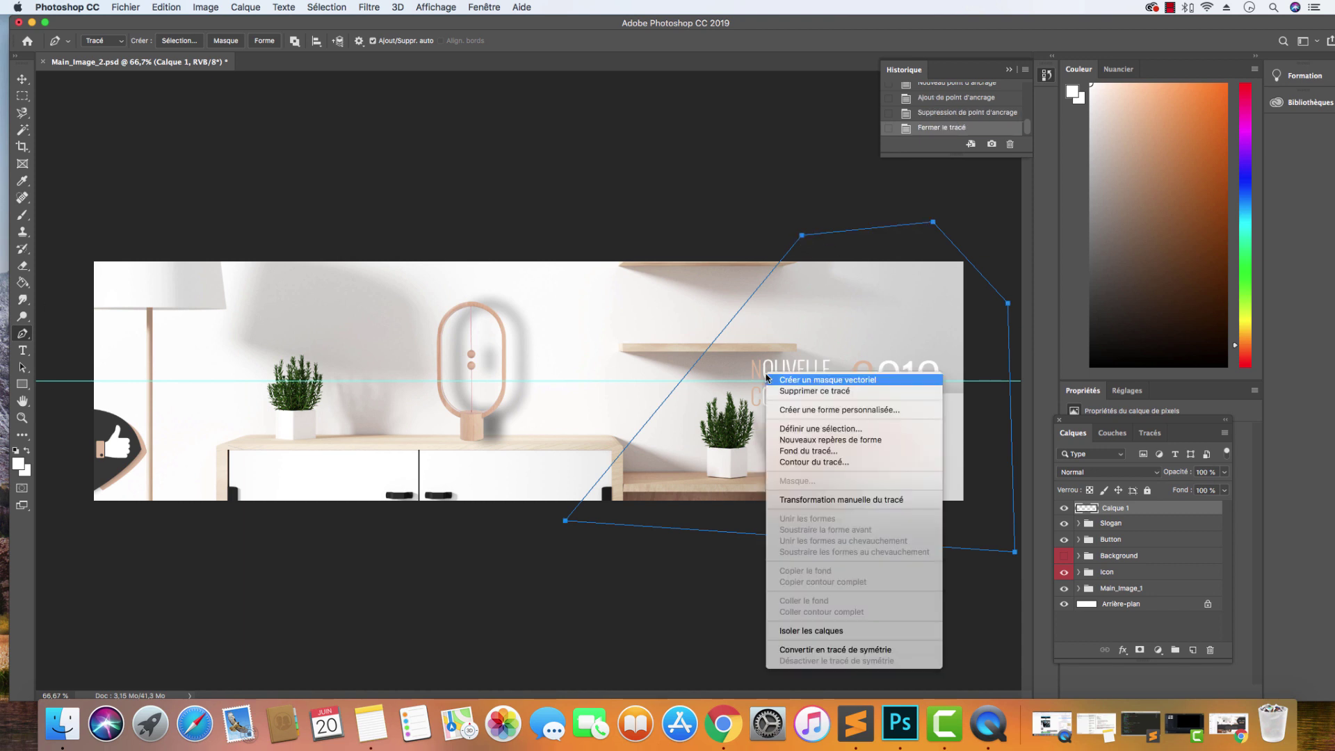
Convert the closed path into a new anti-aliased selection with a feather radius of 0 pixels
right_click(765, 375)
left_click(855, 429)
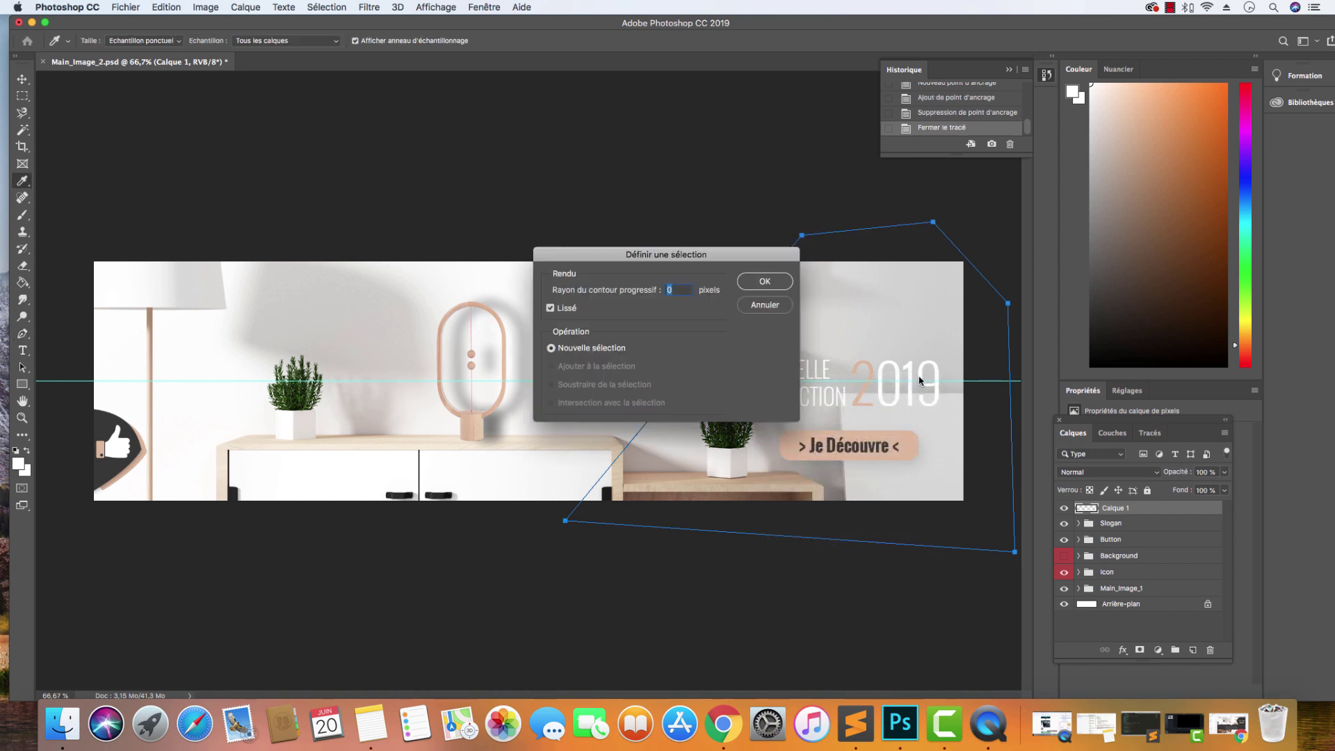
left_click(753, 285)
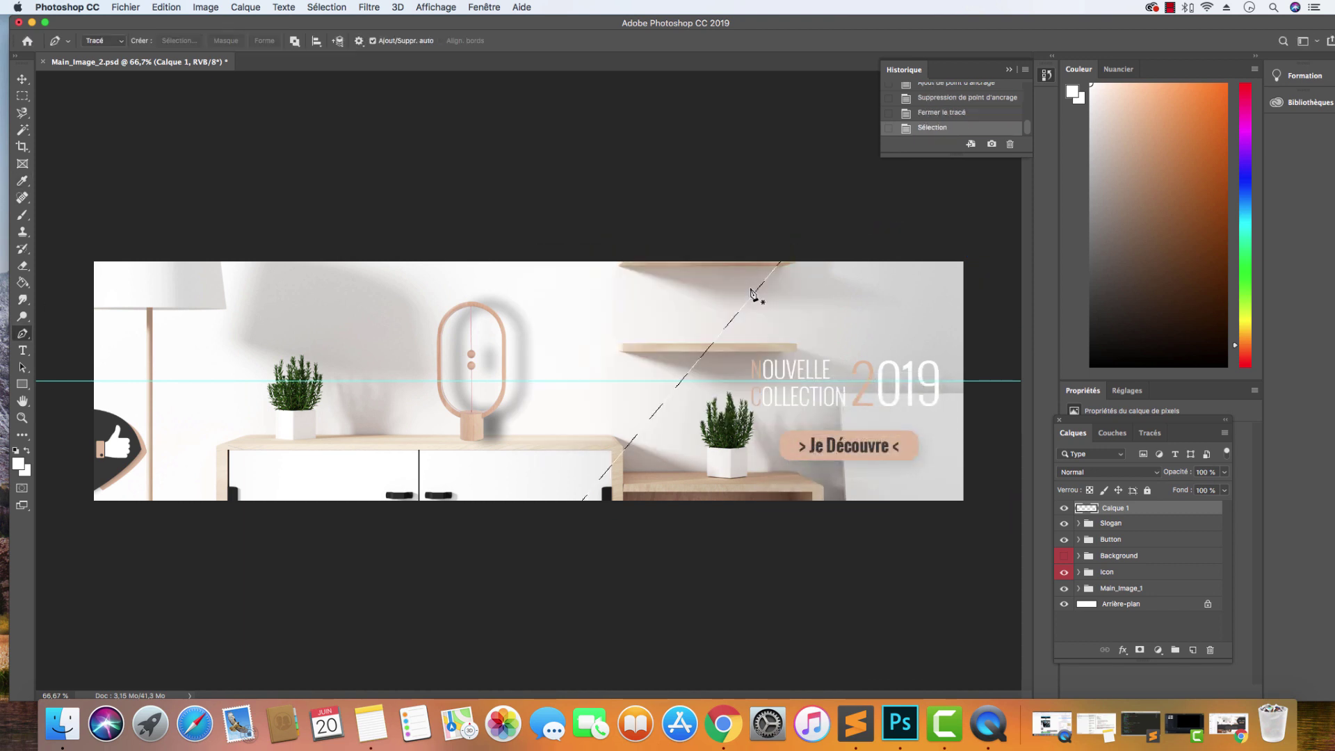
Fill the selection on the new layer with dark grey 383838, deselect, and place the layer between the Button and Background groups
left_click(23, 282)
left_click(905, 401)
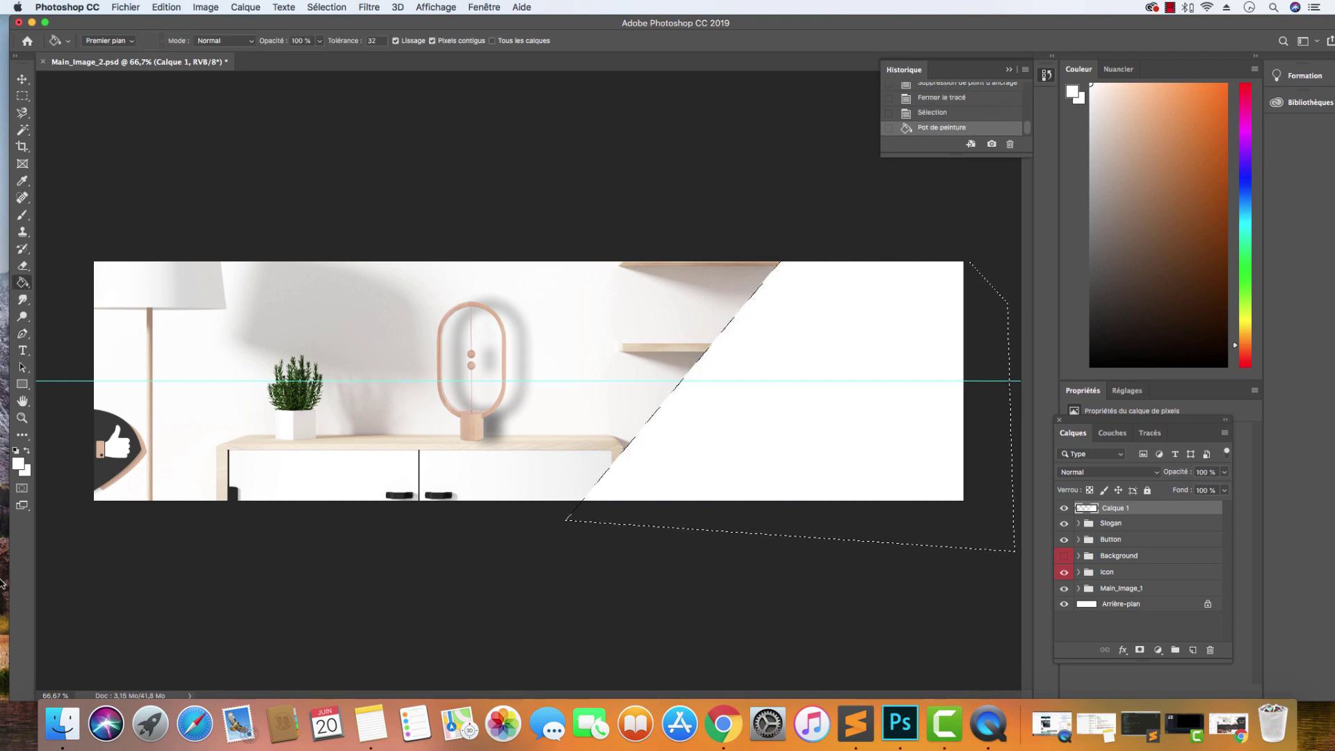
left_click(19, 466)
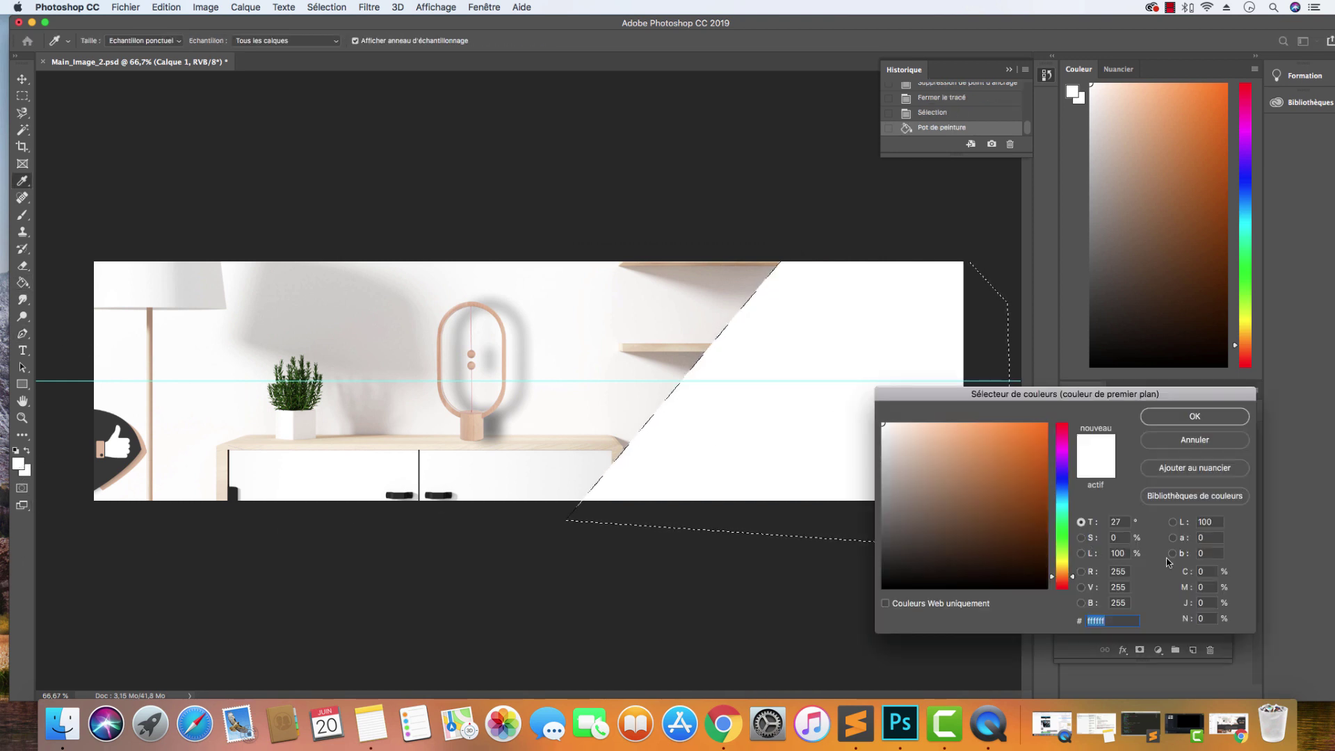
type("383838")
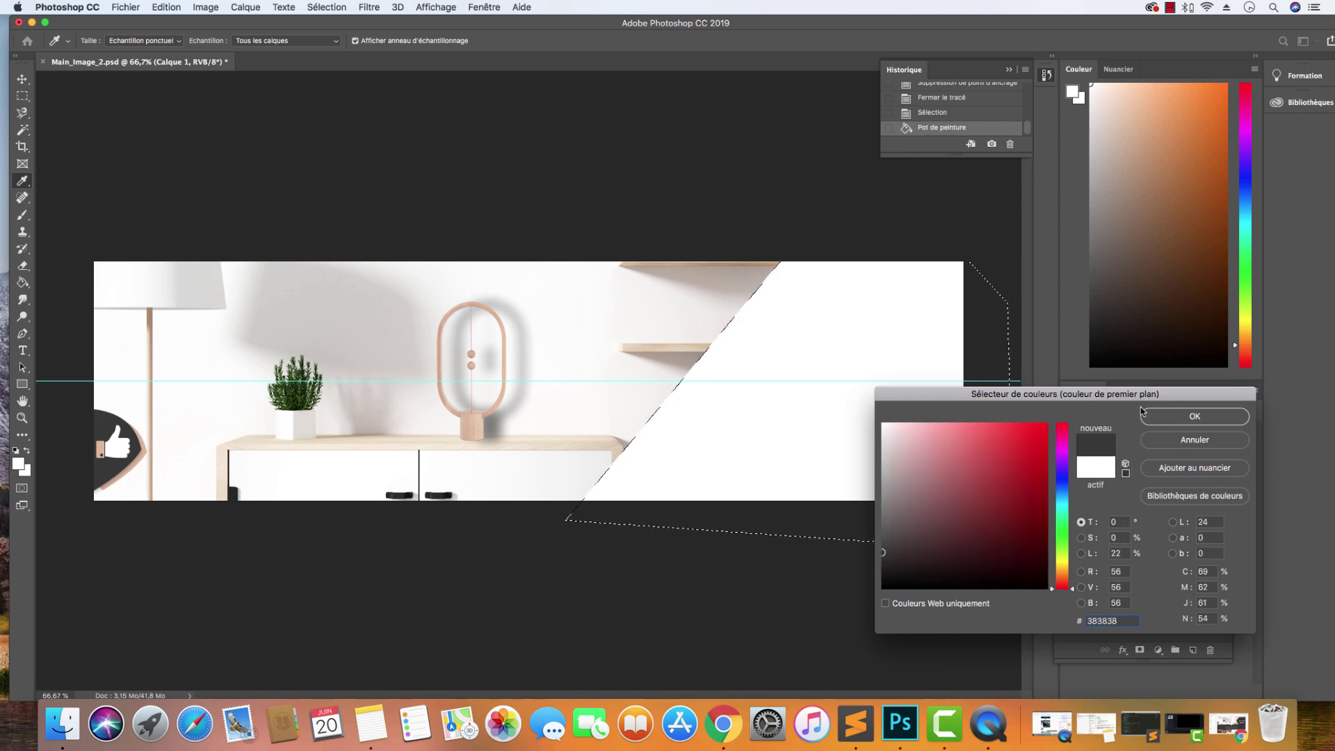
left_click(1179, 414)
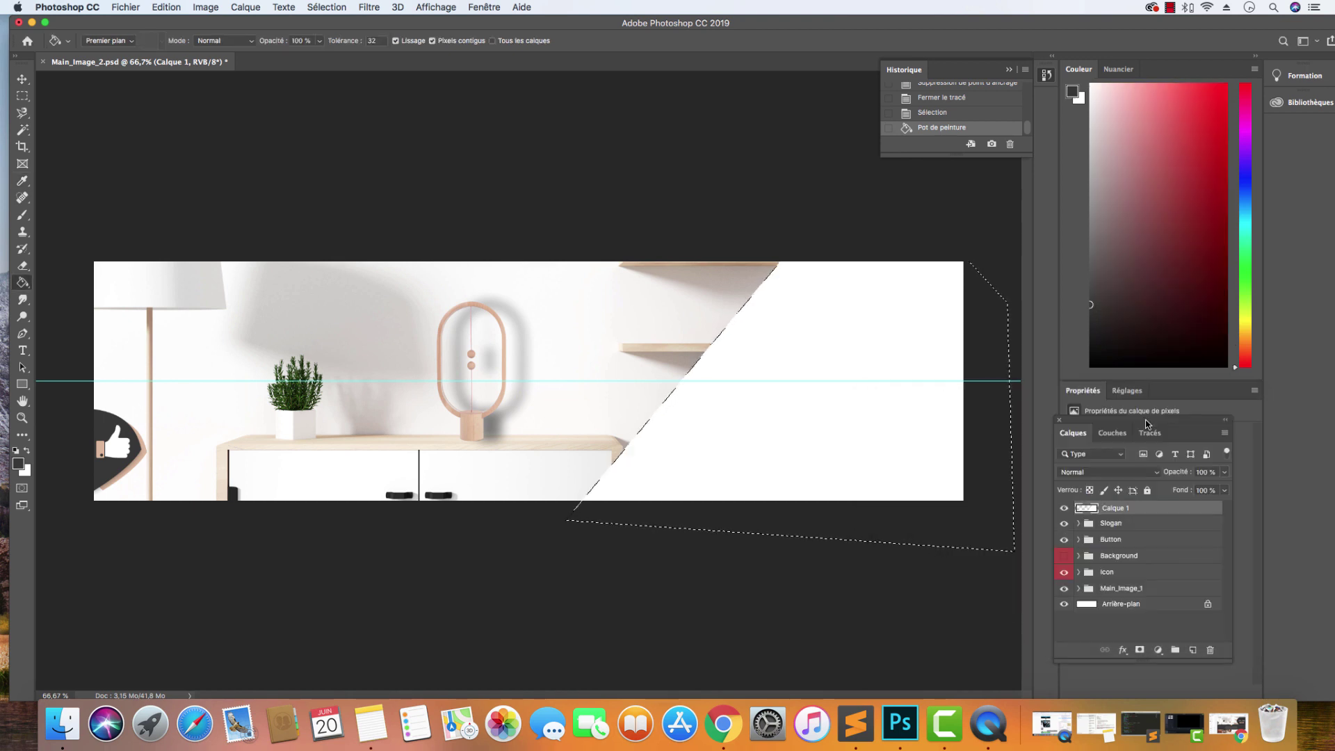
left_click(904, 425)
key("super+d")
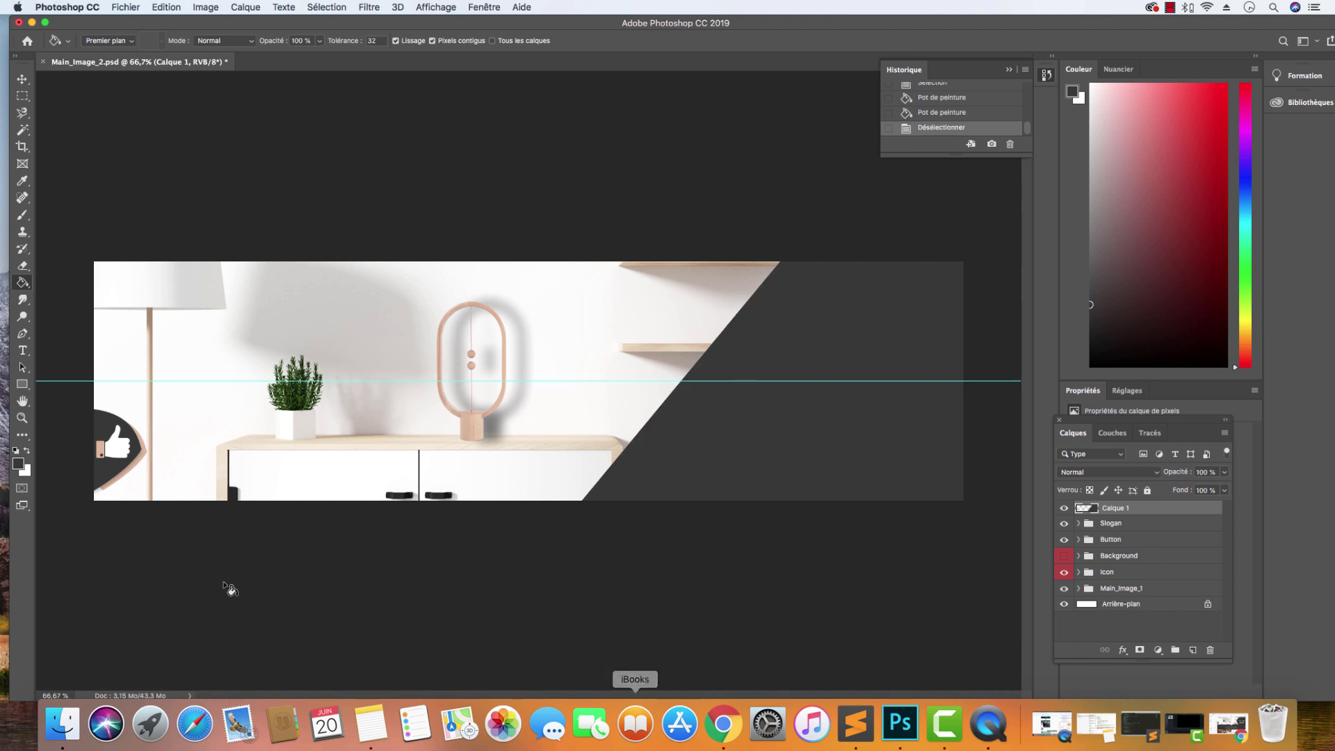
mouse_move(1128, 556)
left_mouse_down()
mouse_move(1137, 532)
mouse_move(1145, 556)
left_mouse_up()
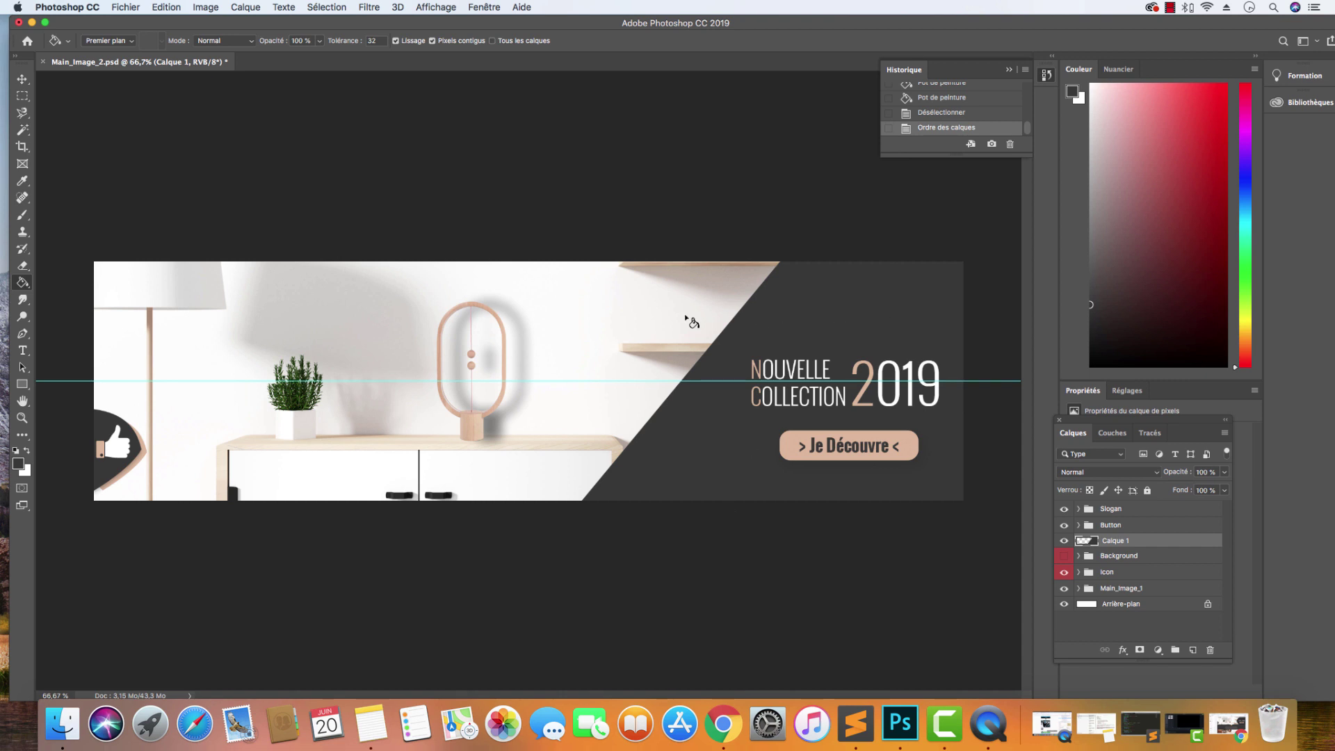
Draw a line filled with ddb89c and a 5 px outline along the dark shape's slanted edge, about 526 px wide and 637 px high
left_click_drag(25, 385, 61, 433)
double_click(229, 42)
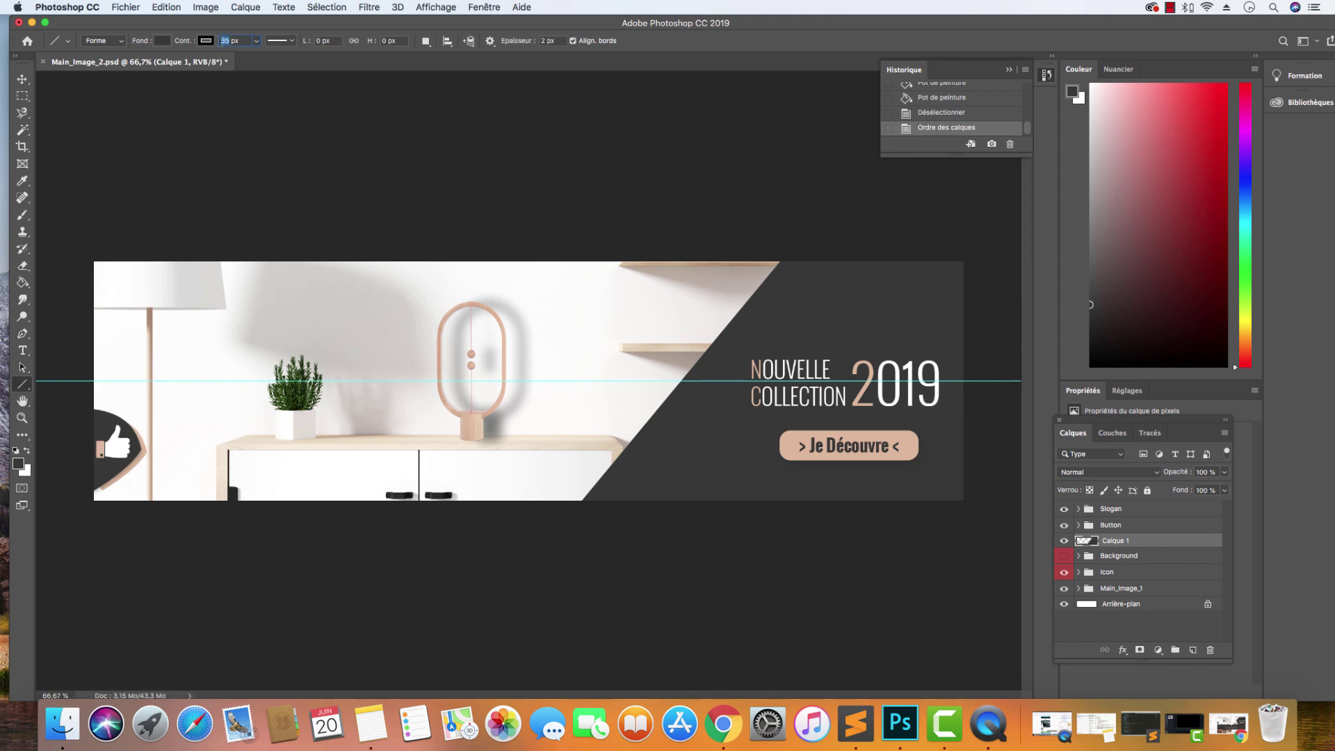
type("5")
left_click(18, 466)
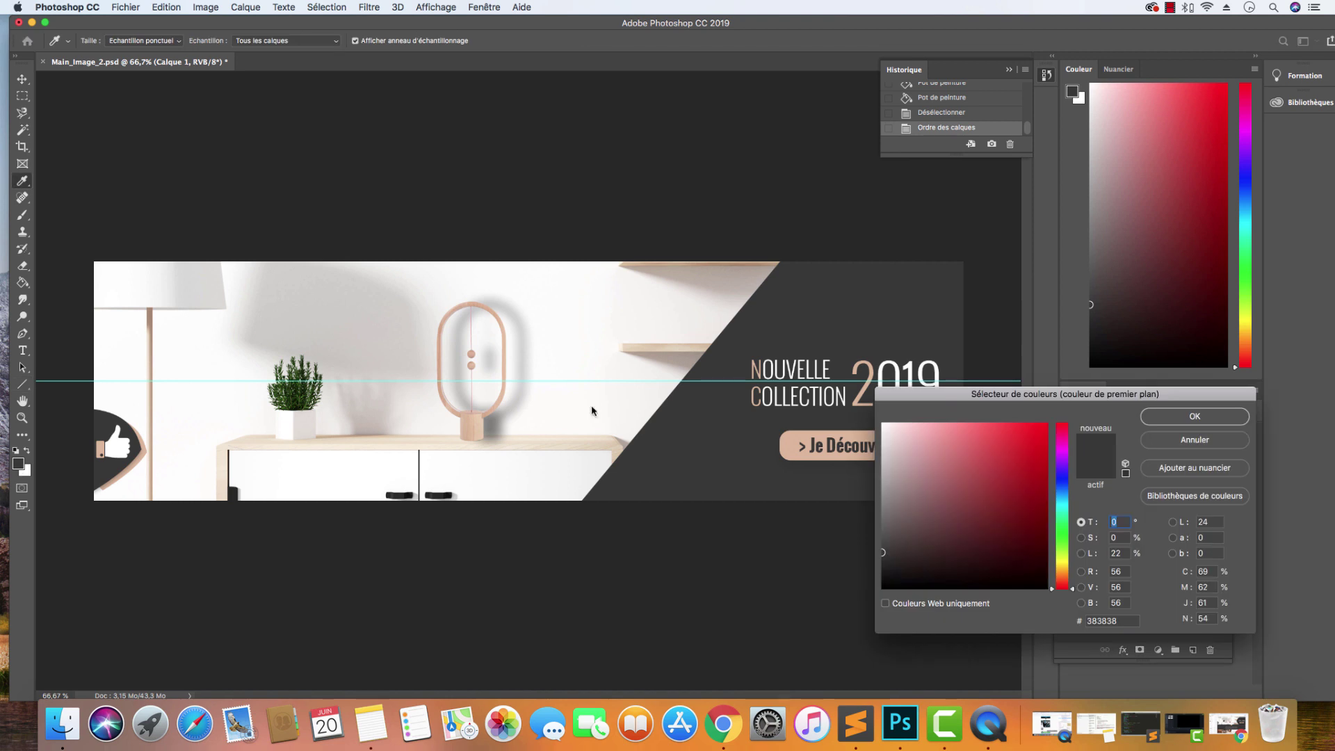
left_click(802, 438)
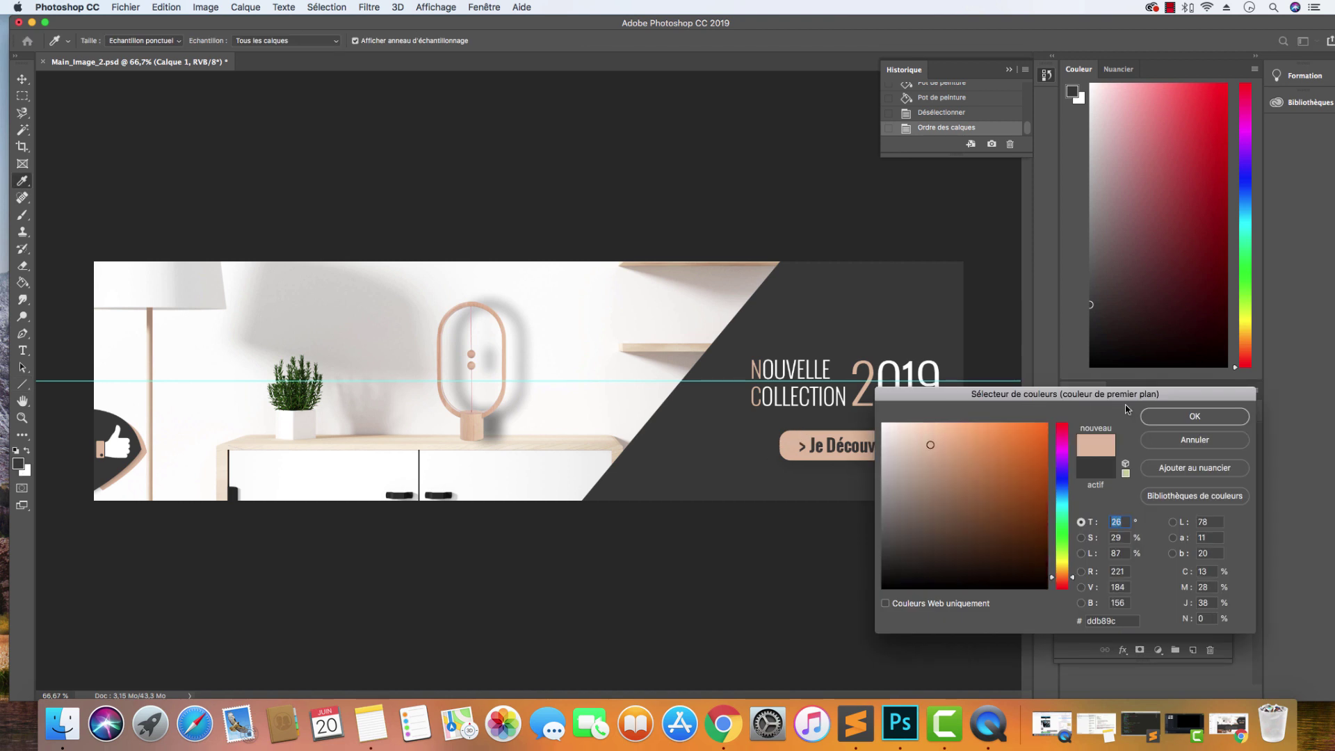
left_click(1191, 416)
left_click_drag(780, 256, 553, 531)
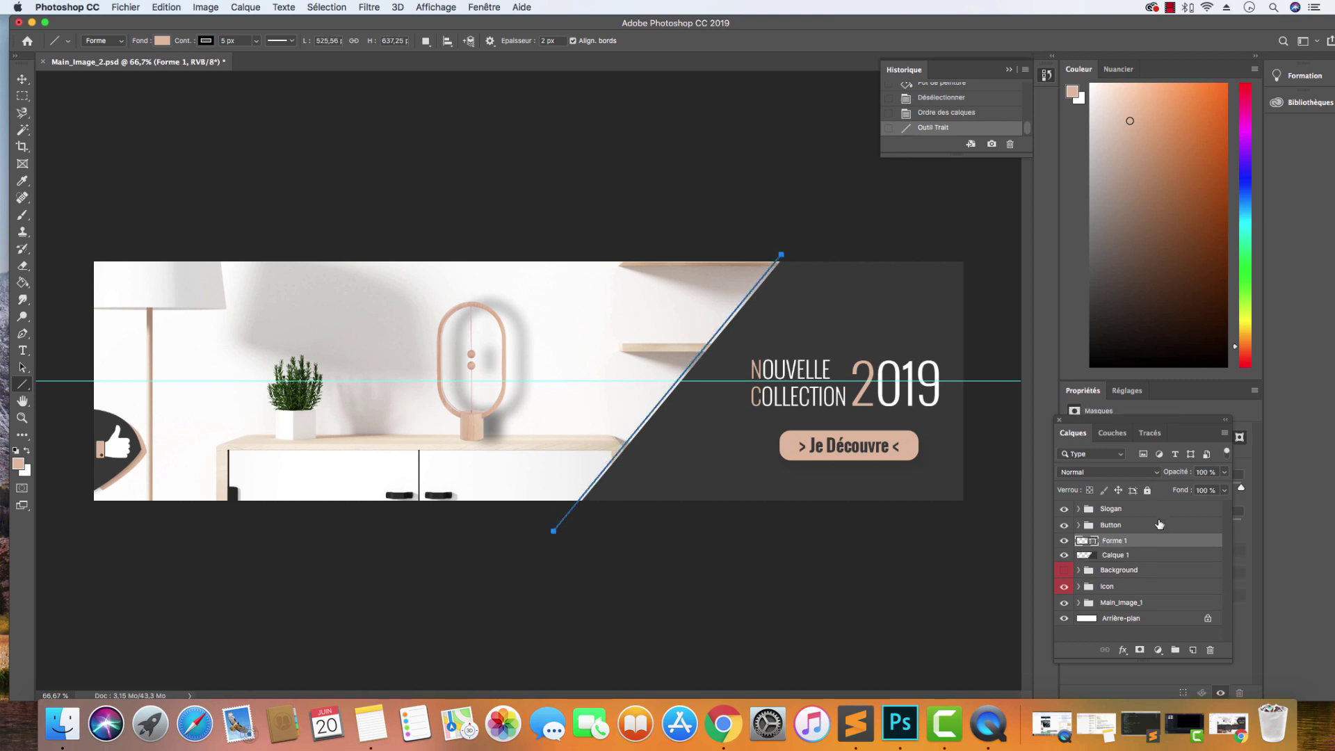
Rasterize the Forme 1 line layer along the dark shape's slanted edge
right_click(1182, 542)
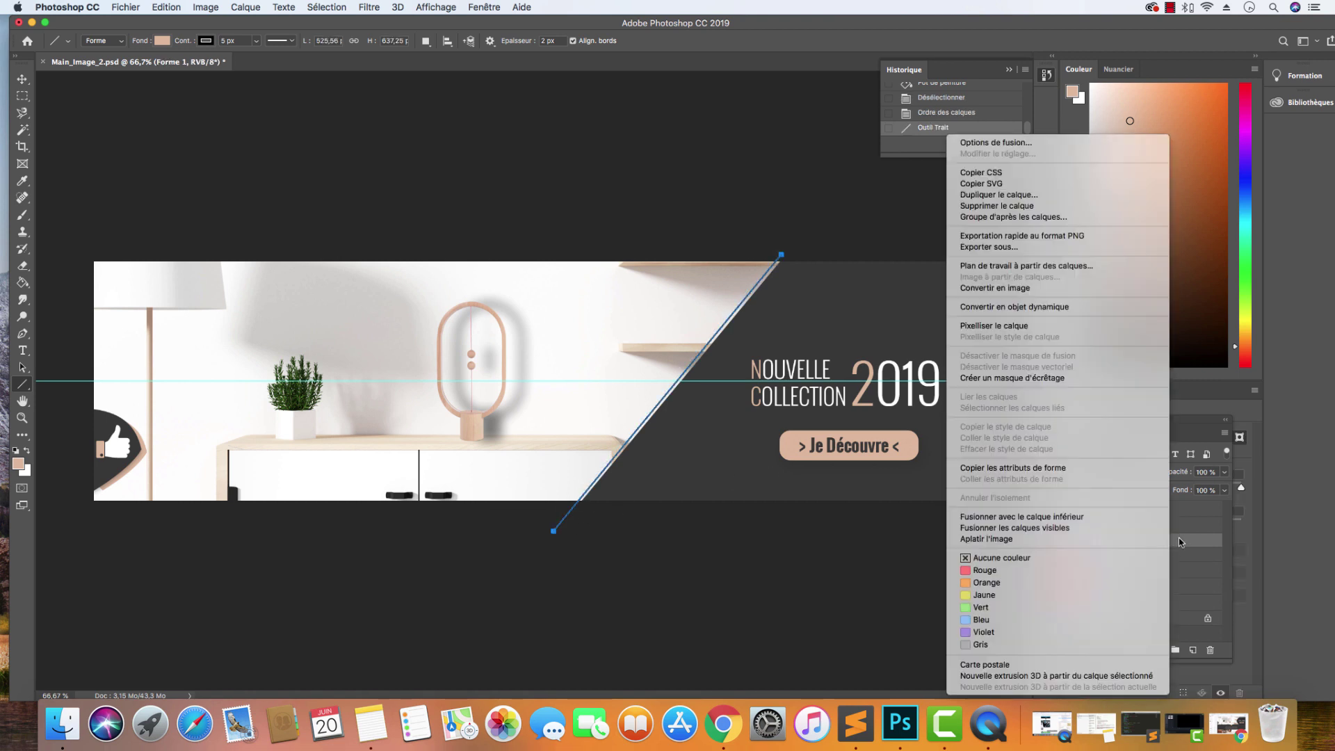
left_click(1051, 332)
key("v")
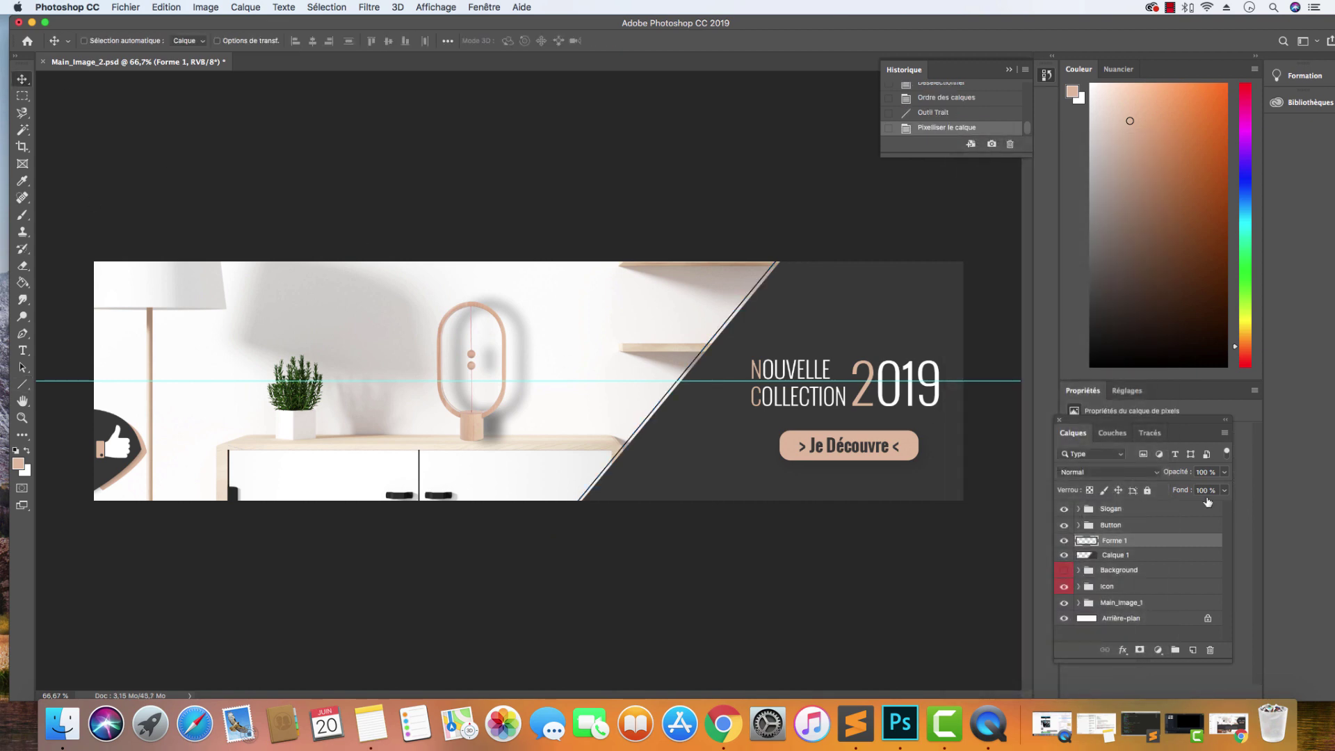
Apply a Color Overlay to the Forme 1 line layer, sampling the beige foreground colour, at 100% opacity in Normal mode
double_click(1178, 542)
left_click(731, 376)
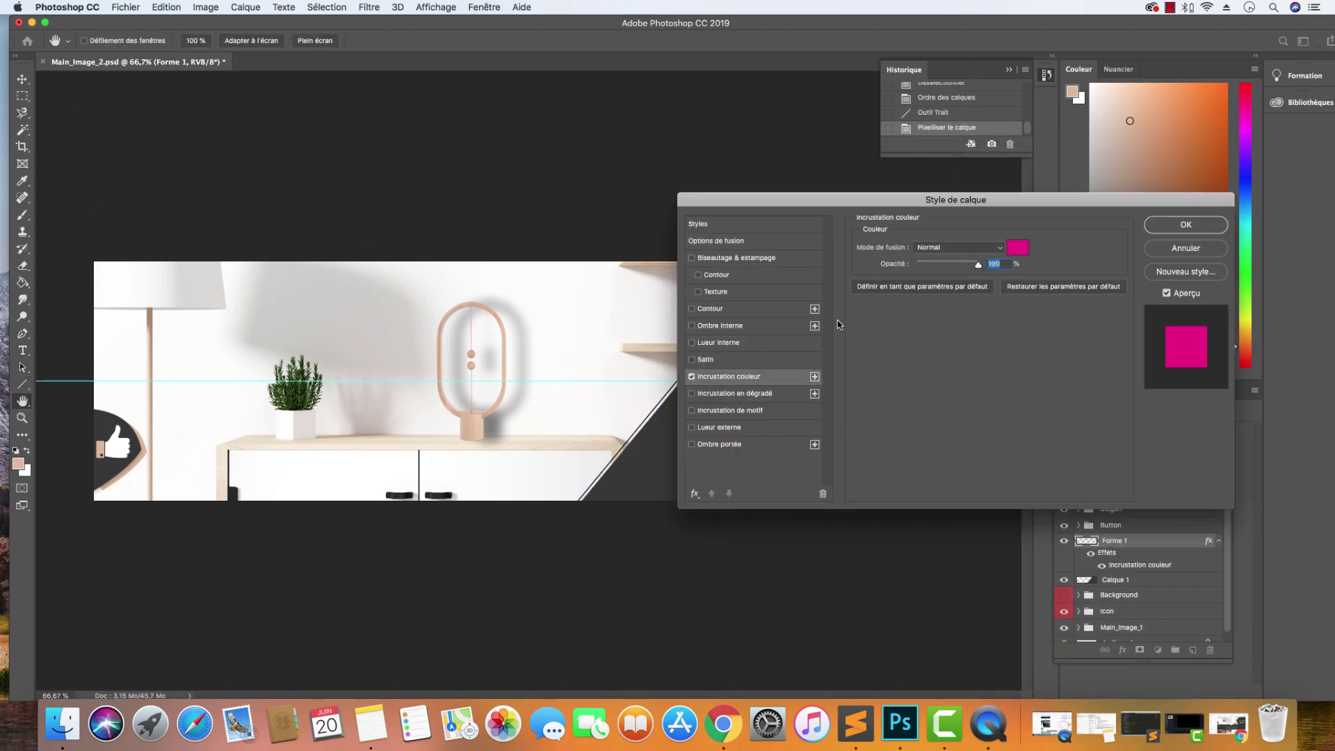
left_click(1017, 249)
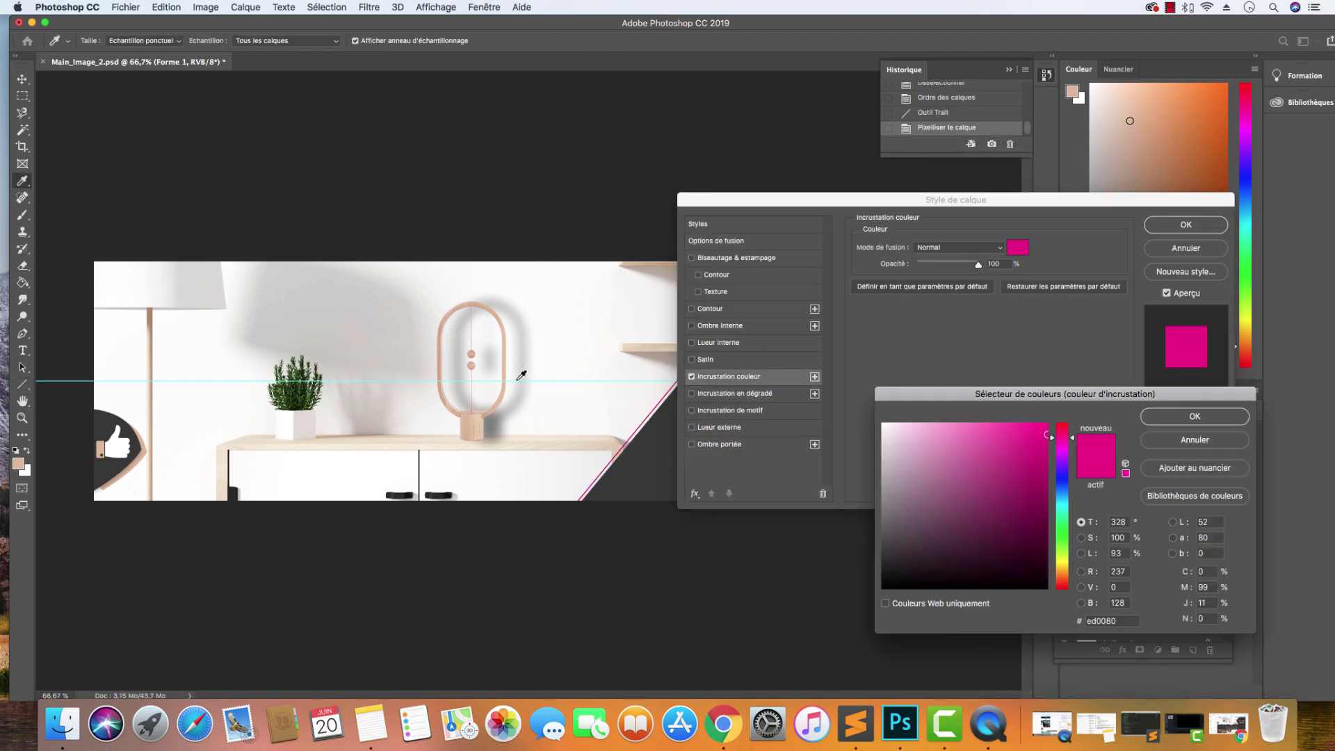
left_click(26, 459)
left_click(1203, 416)
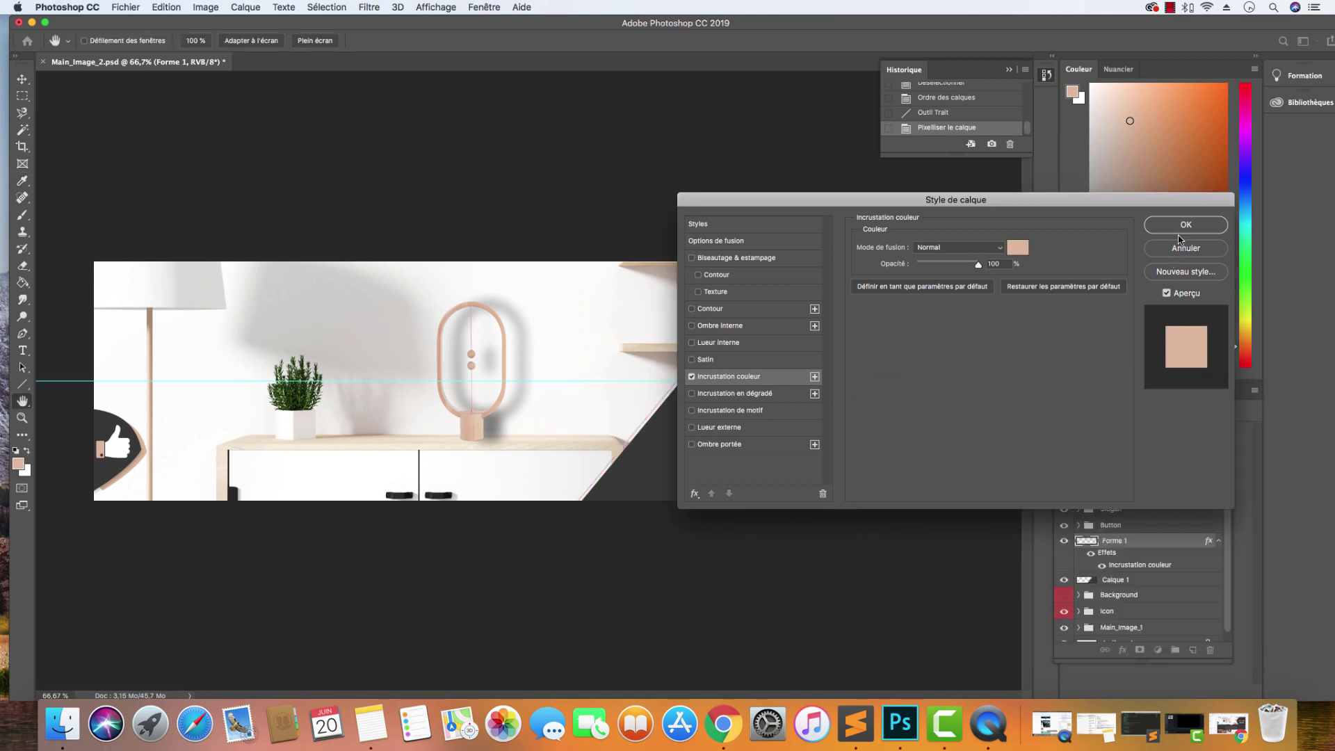
left_click(1180, 228)
Move the accent line and nudge it so it sits flush against the dark shape's slanted edge
key("v")
left_click_drag(668, 403, 671, 408)
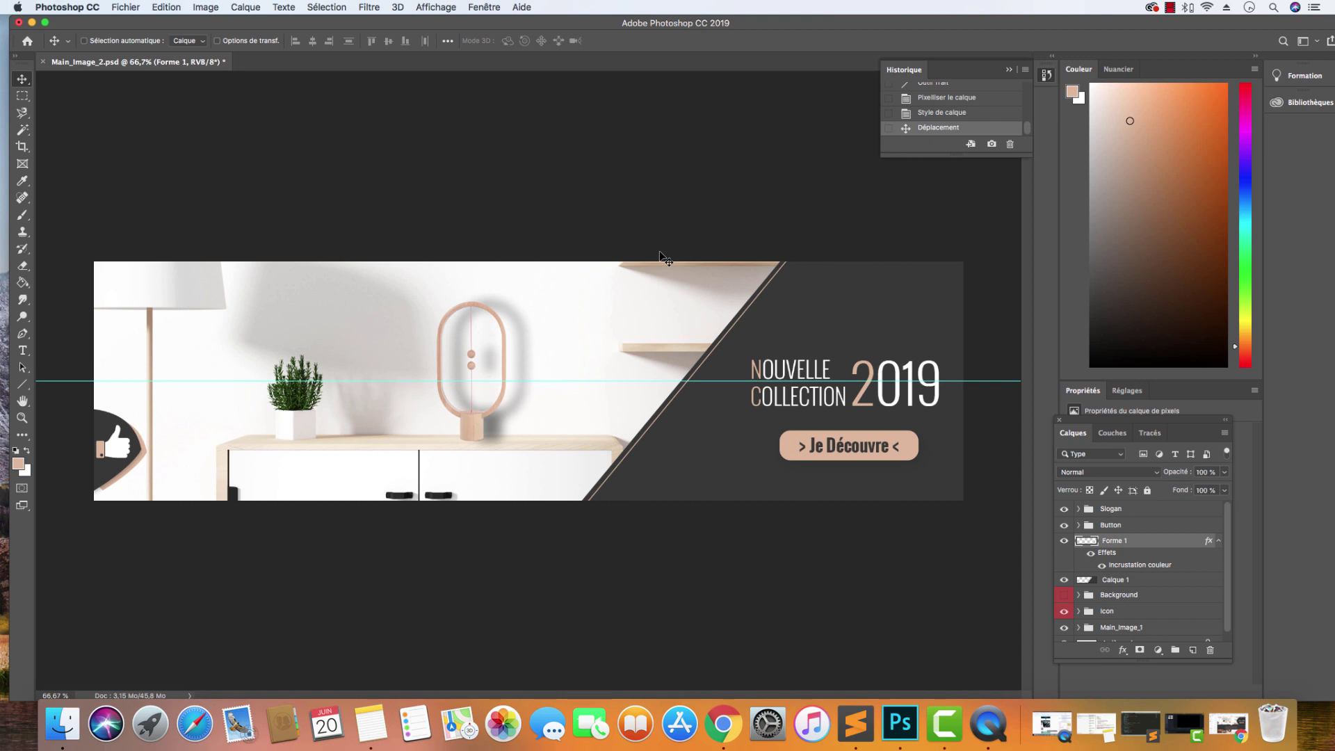
key("Left")
key("Left")
key("Left")
key("Left")
key("Left")
key("Left")
key("Left")
key("Left")
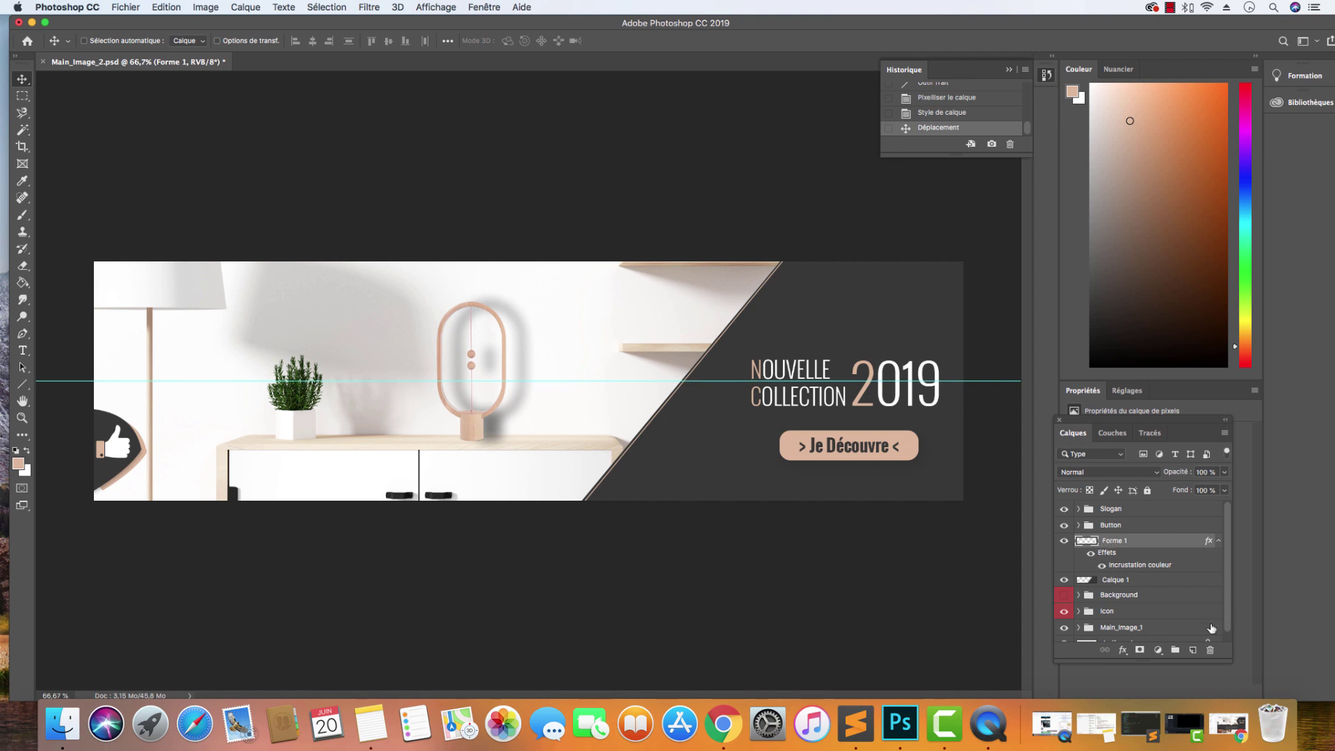
Create a layer group above the line layer and name it Background_2
left_click(1176, 649)
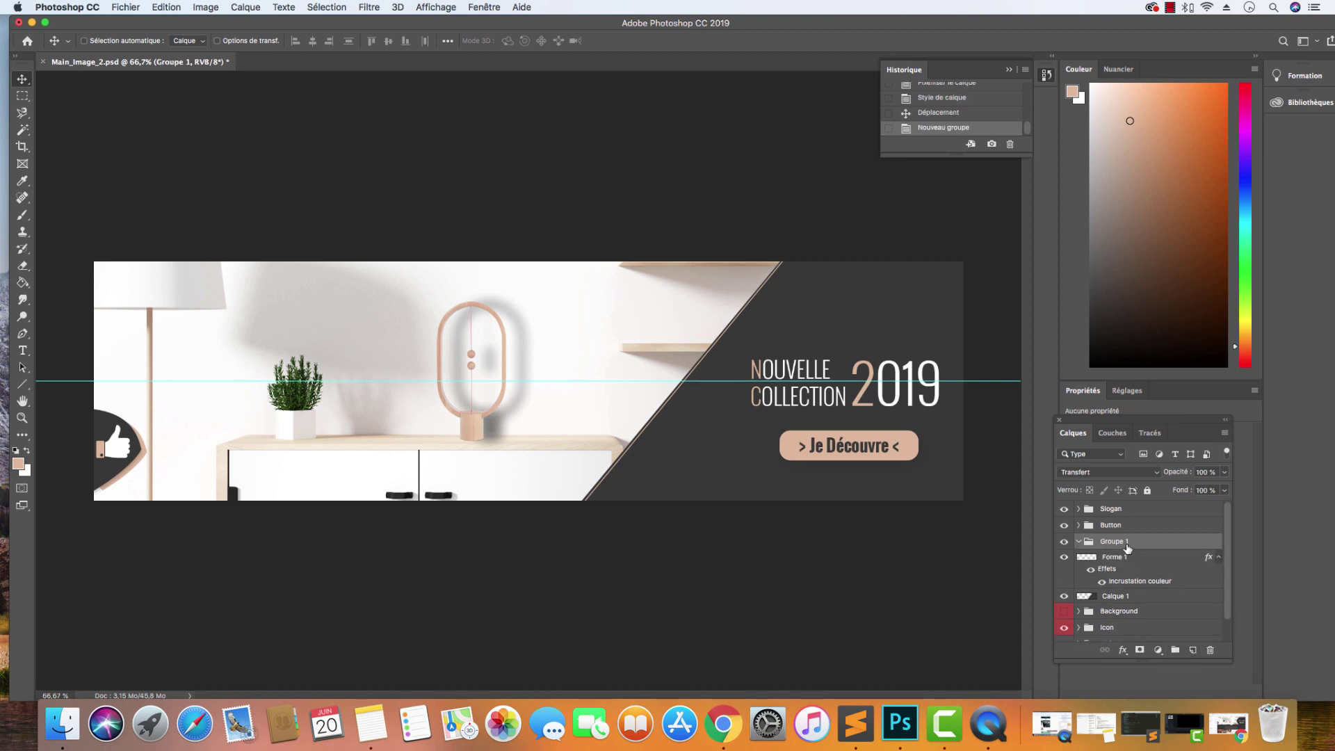
double_click(1113, 542)
type("Background_2")
key("Return")
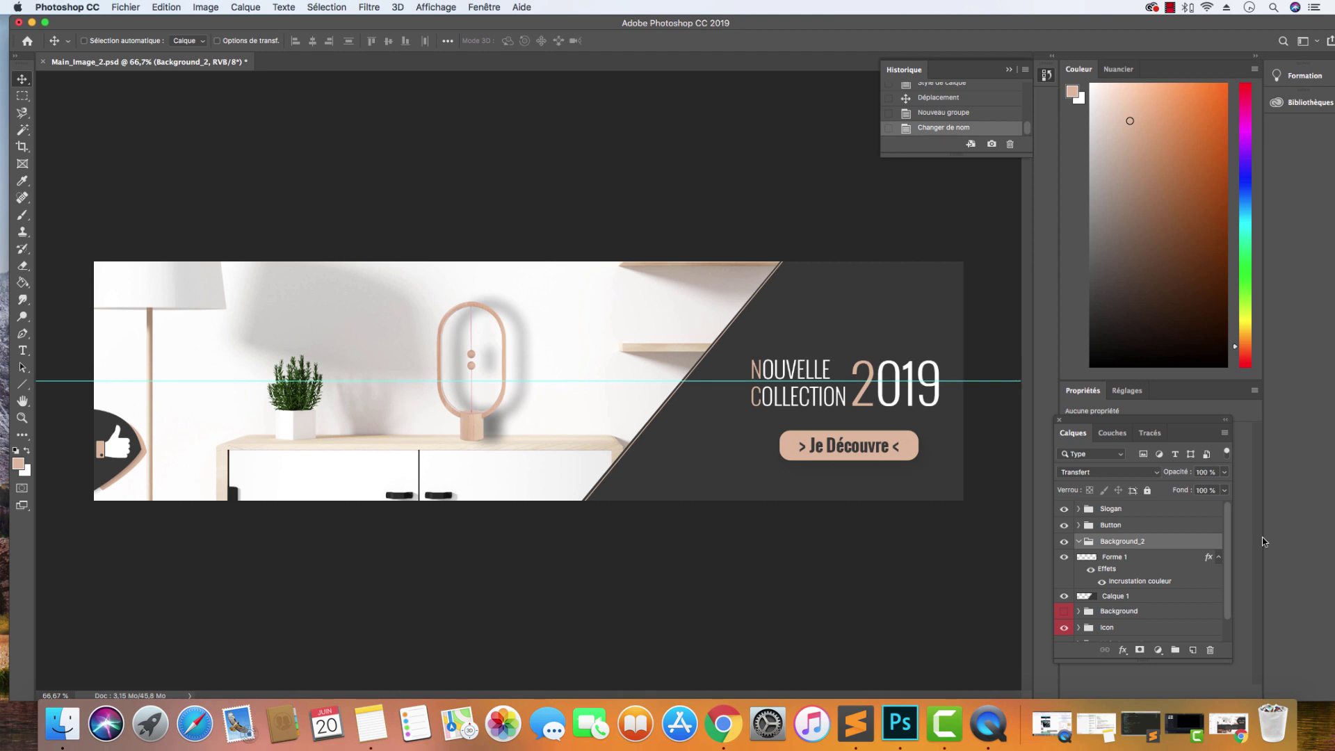
Rename the Forme 1 layer as Forme and convert it to a smart object
left_click(1106, 561)
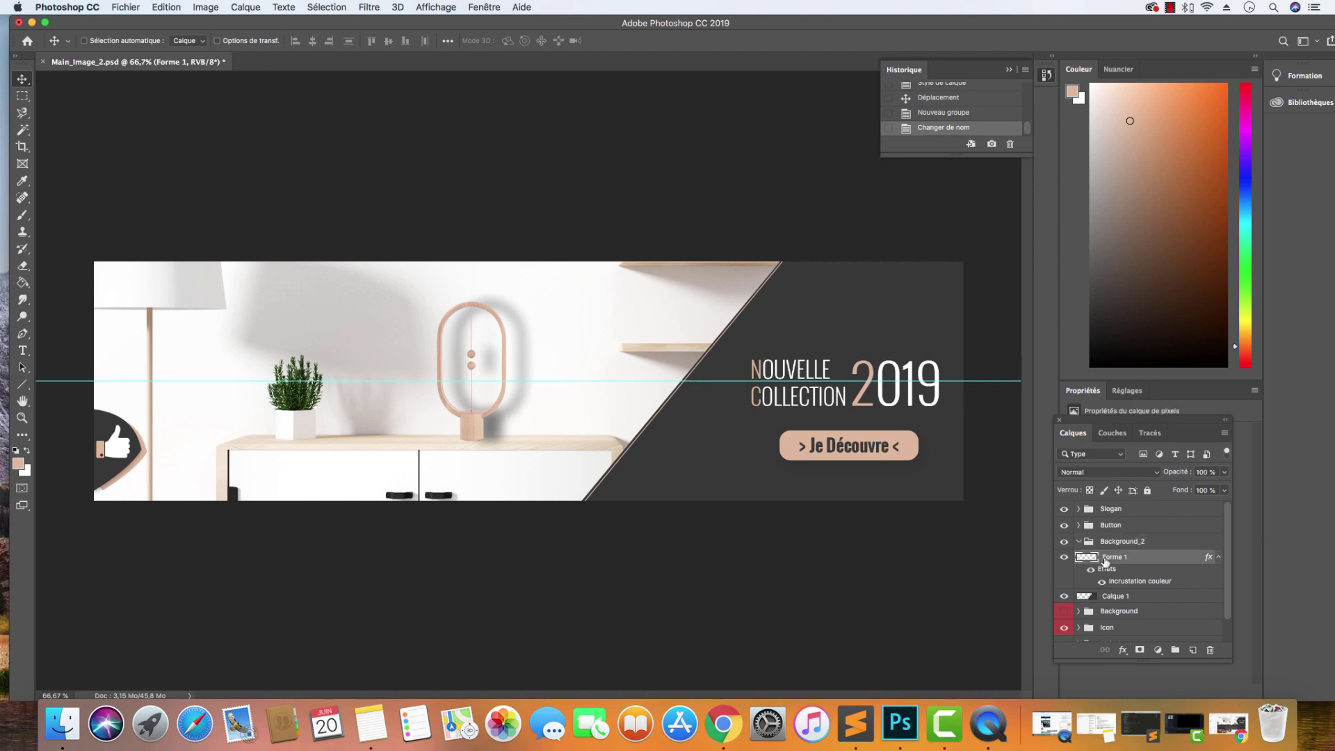
double_click(1112, 557)
type("Forme")
key("Return")
right_click(1155, 558)
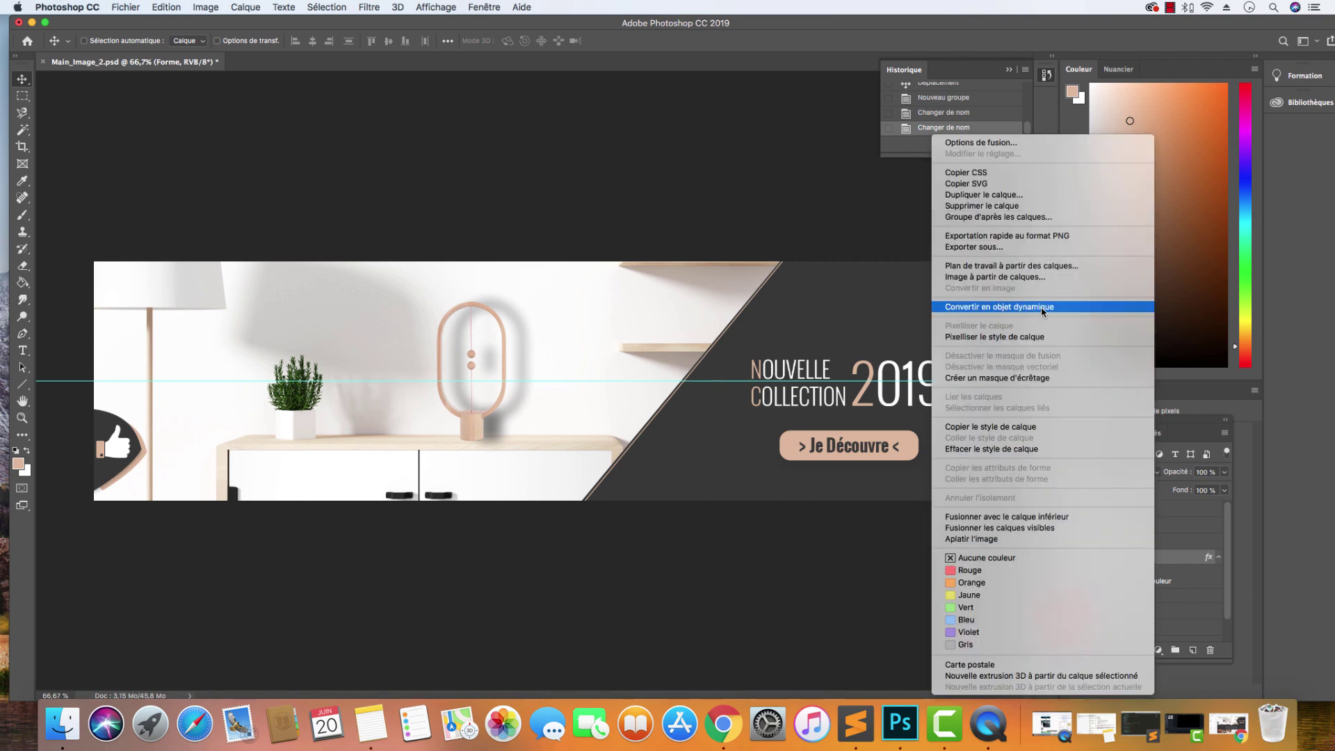
left_click(1035, 307)
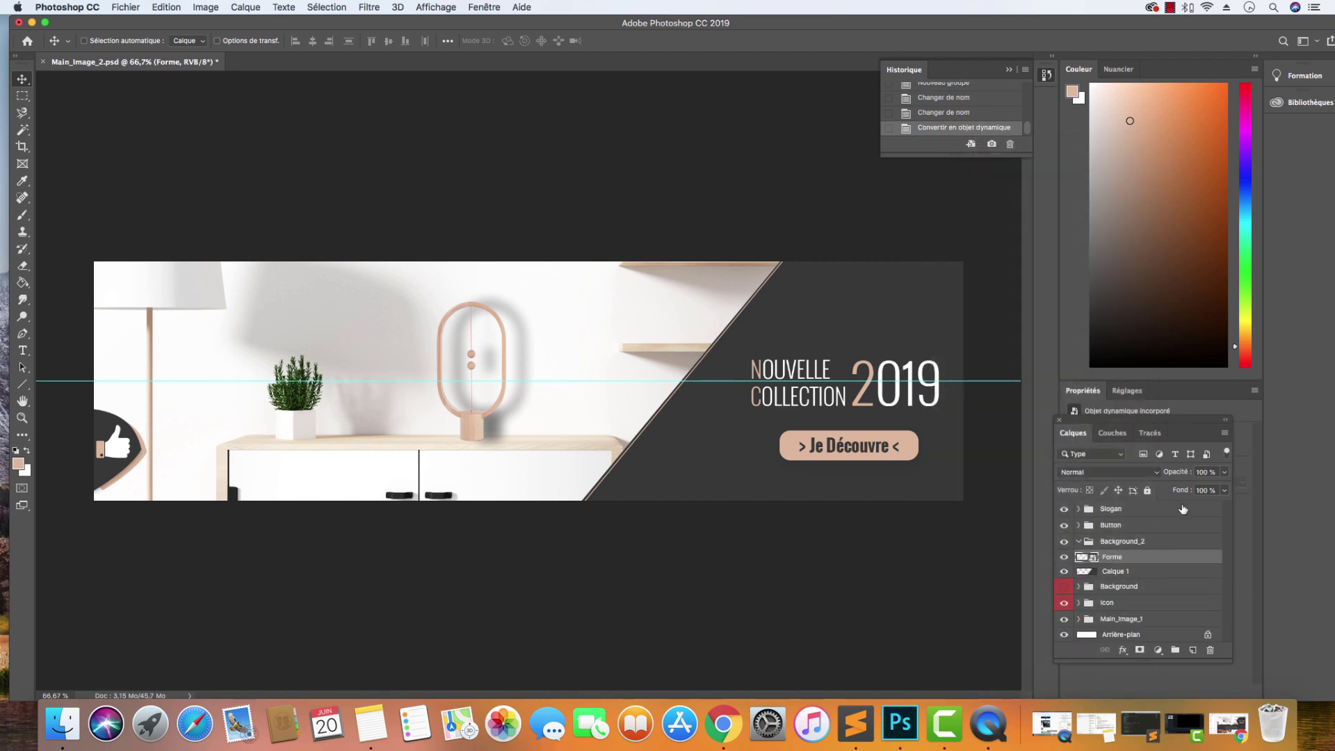
Try a beige Color Overlay on the accent line's smart object and discard it
double_click(1182, 560)
left_click(756, 376)
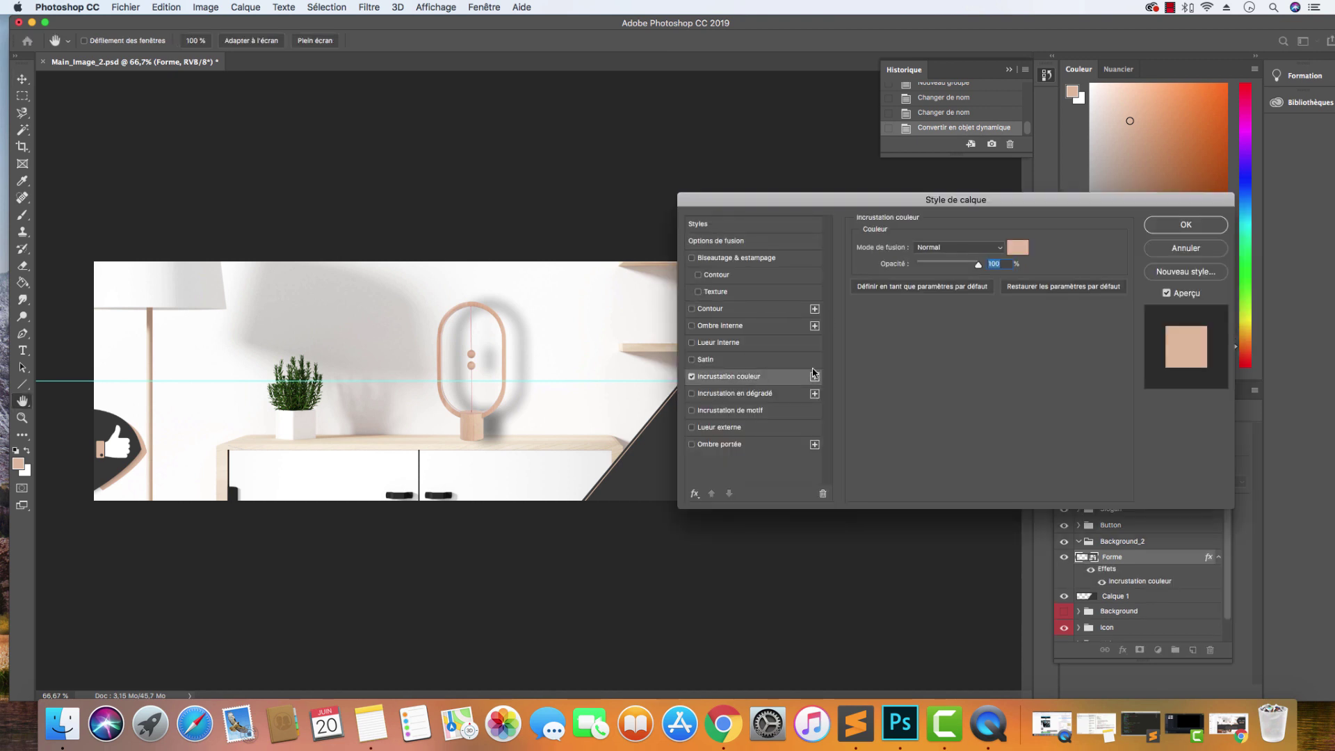
left_click(1175, 250)
Rename the accent line's smart object layer as Border
double_click(1112, 557)
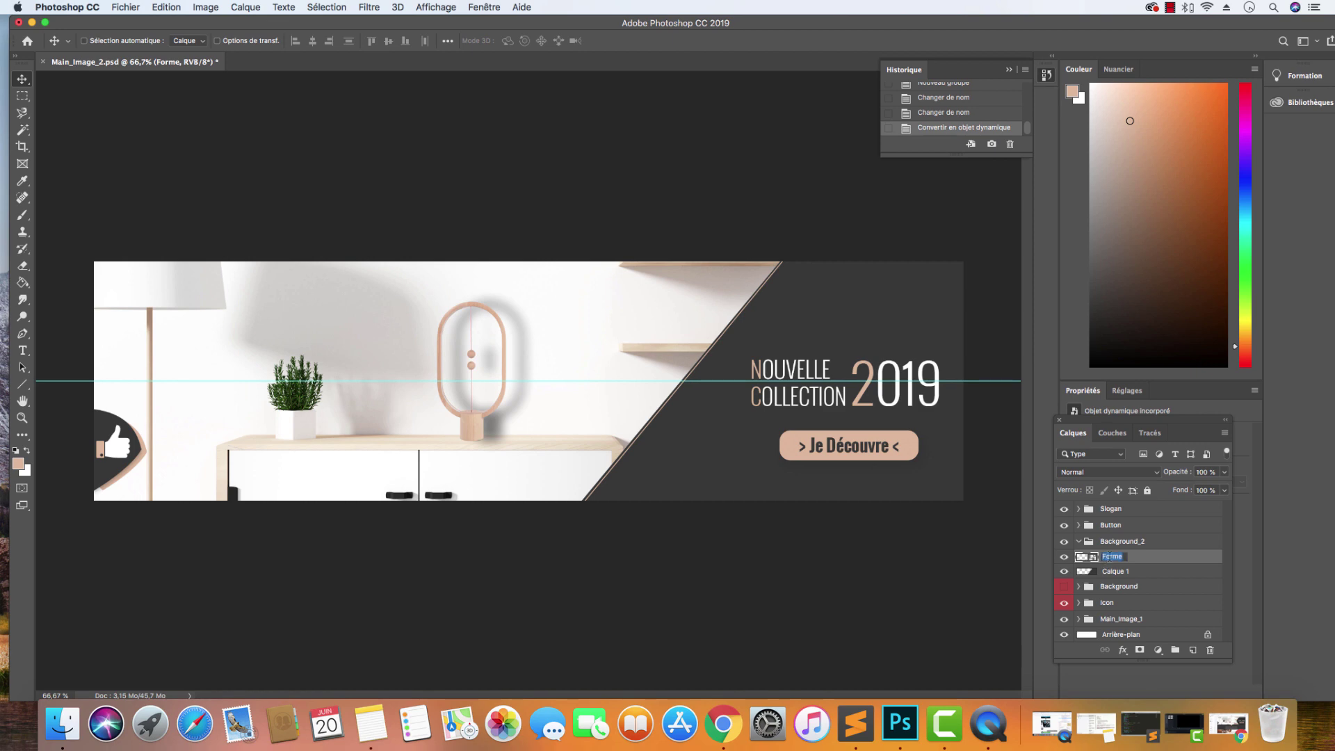
type("Border")
key("Return")
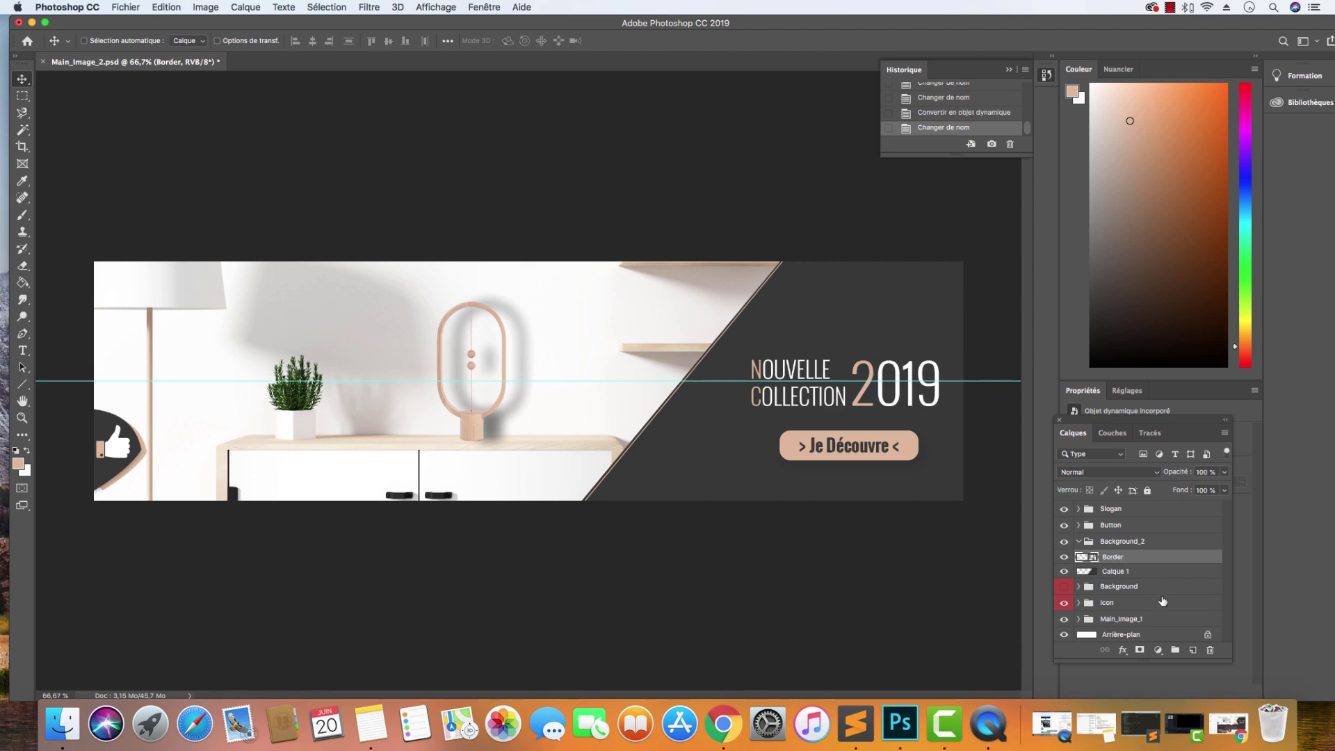
Rename the dark shape's Calque 1 layer as Background and convert it to a smart object
right_click(1156, 571)
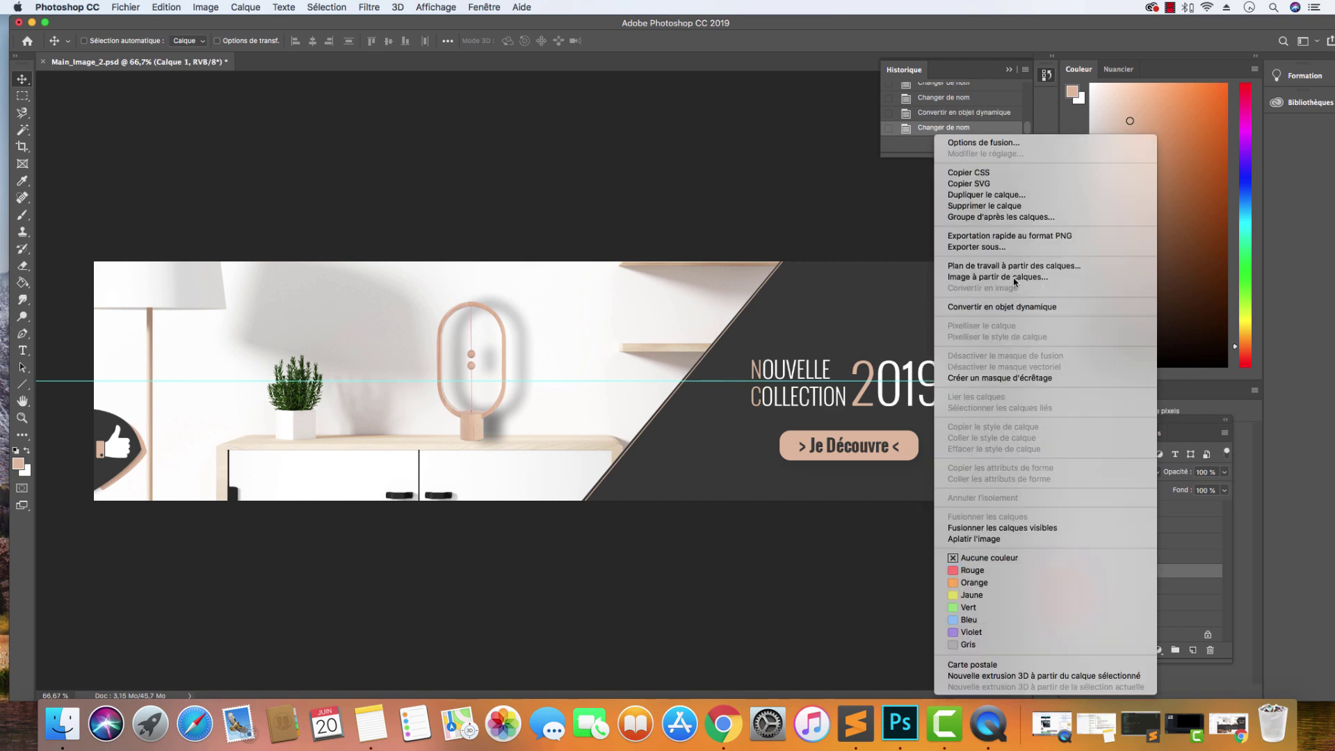
left_click(1174, 576)
double_click(1106, 571)
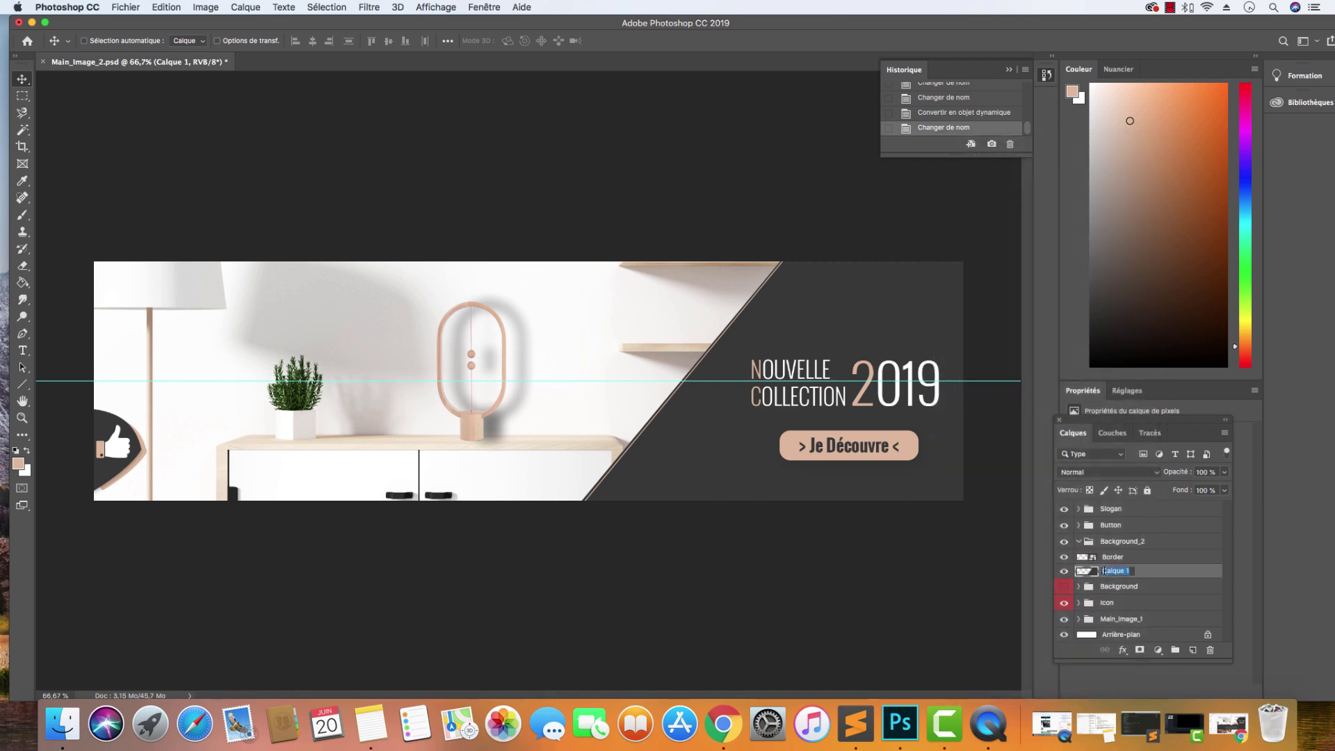
type("Bac")
type("kroun")
key("BackSpace")
key("BackSpace")
key("BackSpace")
key("BackSpace")
key("BackSpace")
type("kground")
key("Return")
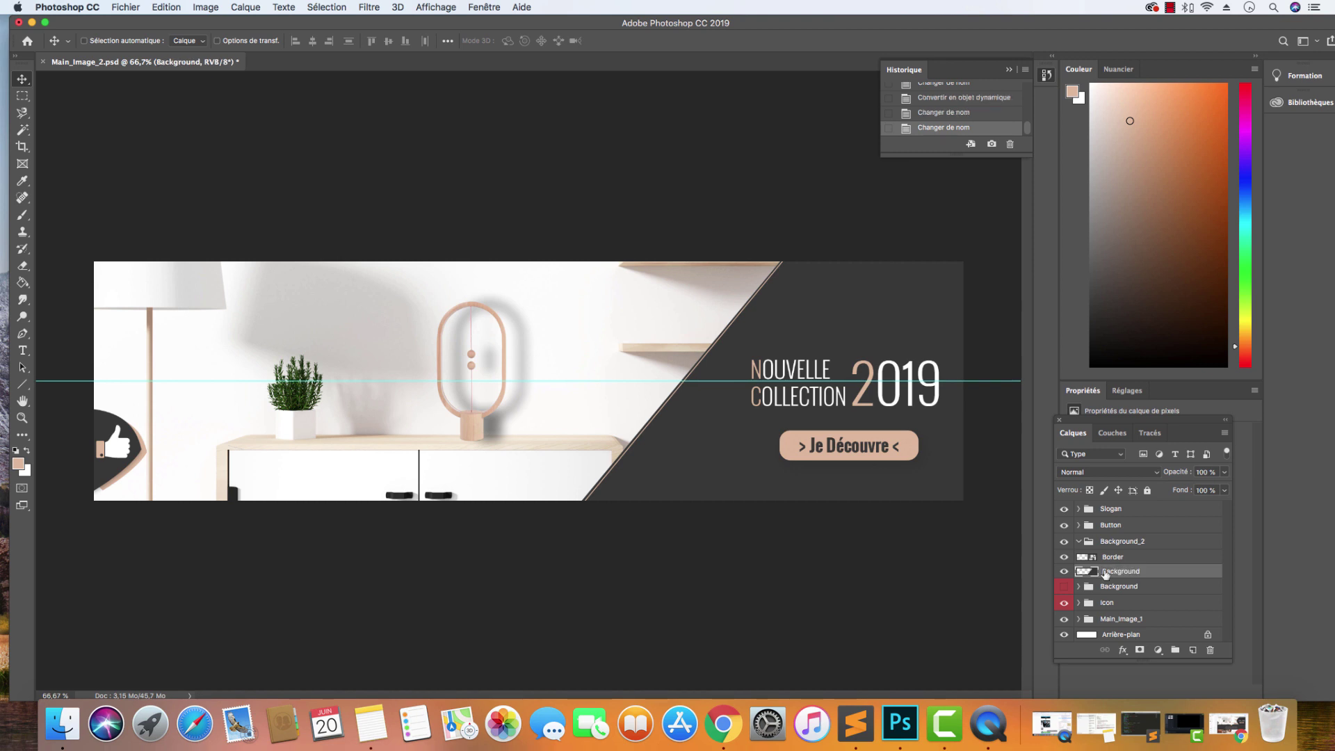
right_click(1155, 574)
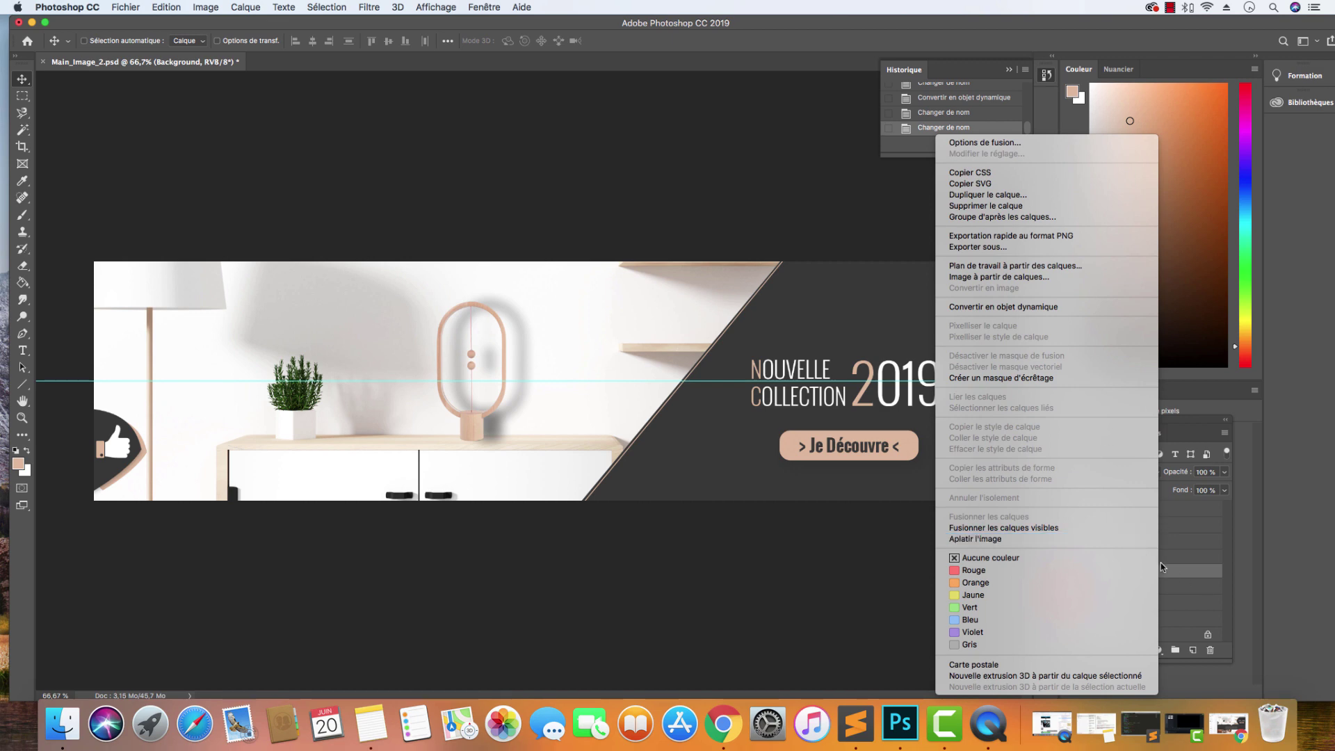
left_click(1050, 313)
Try a beige Color Overlay on the dark shape's Background smart object and discard it
double_click(1173, 572)
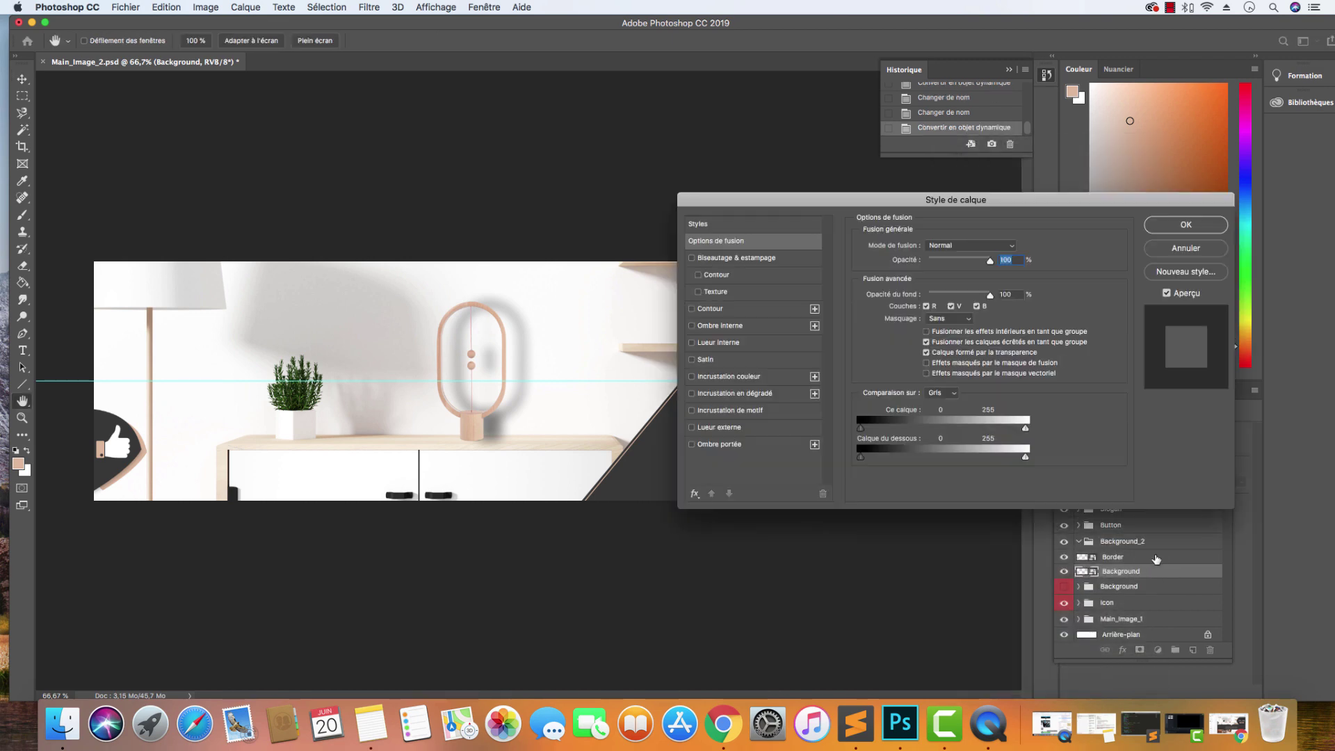
left_click(721, 377)
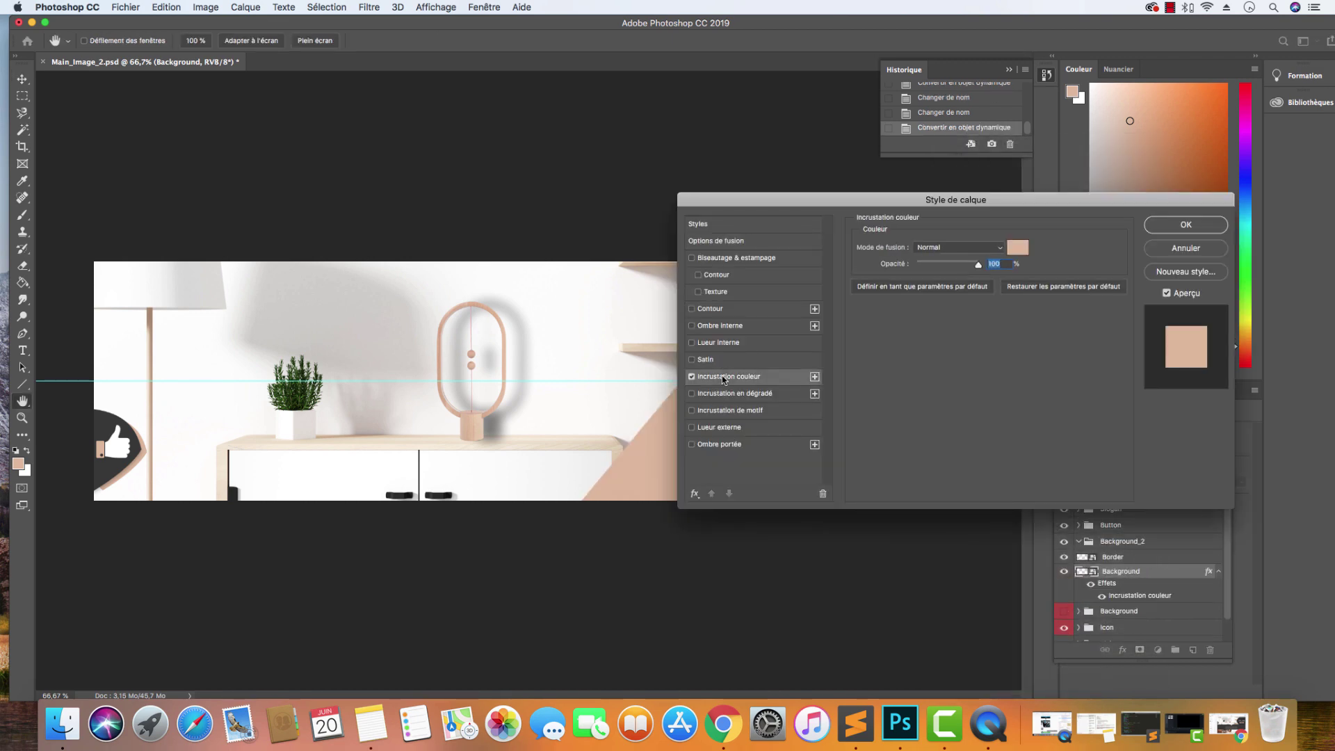
left_click(1211, 251)
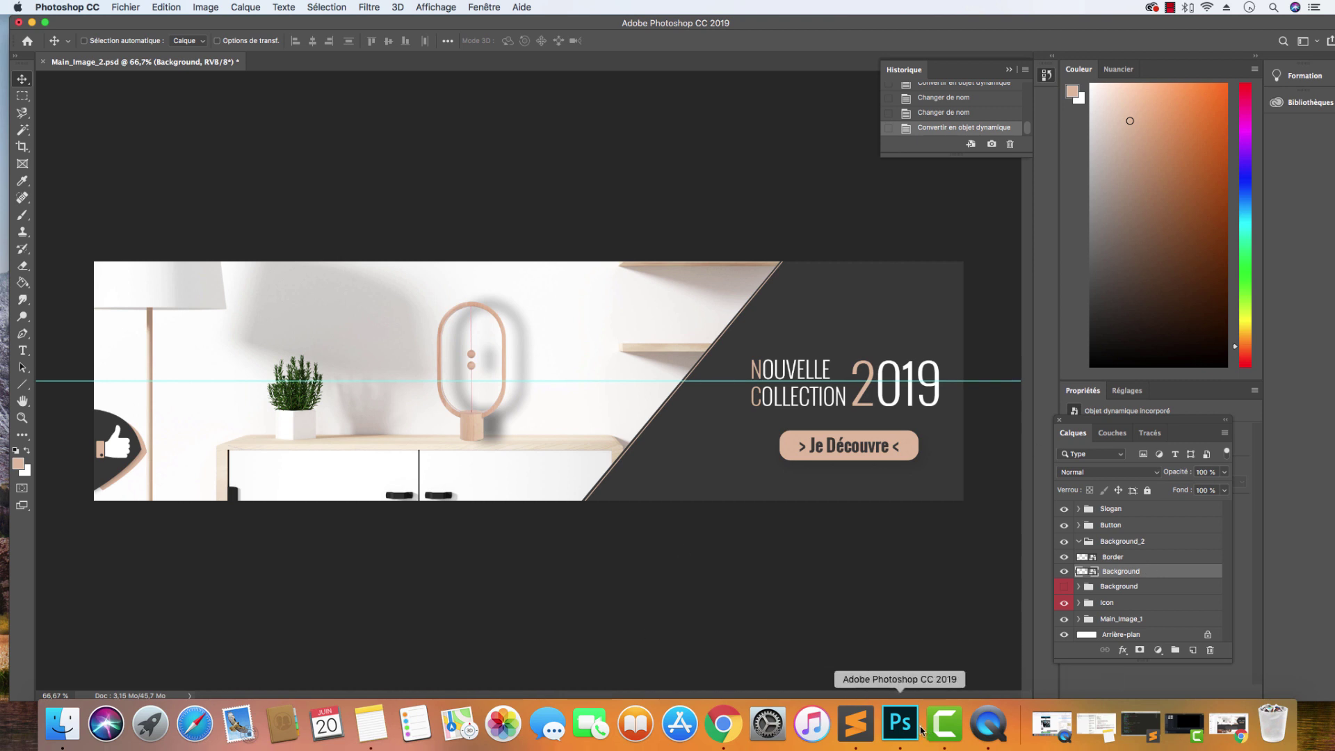
Switch to the Shopify theme editor in Chrome and check the banner in mobile and desktop preview and the Main image background settings
left_click(724, 727)
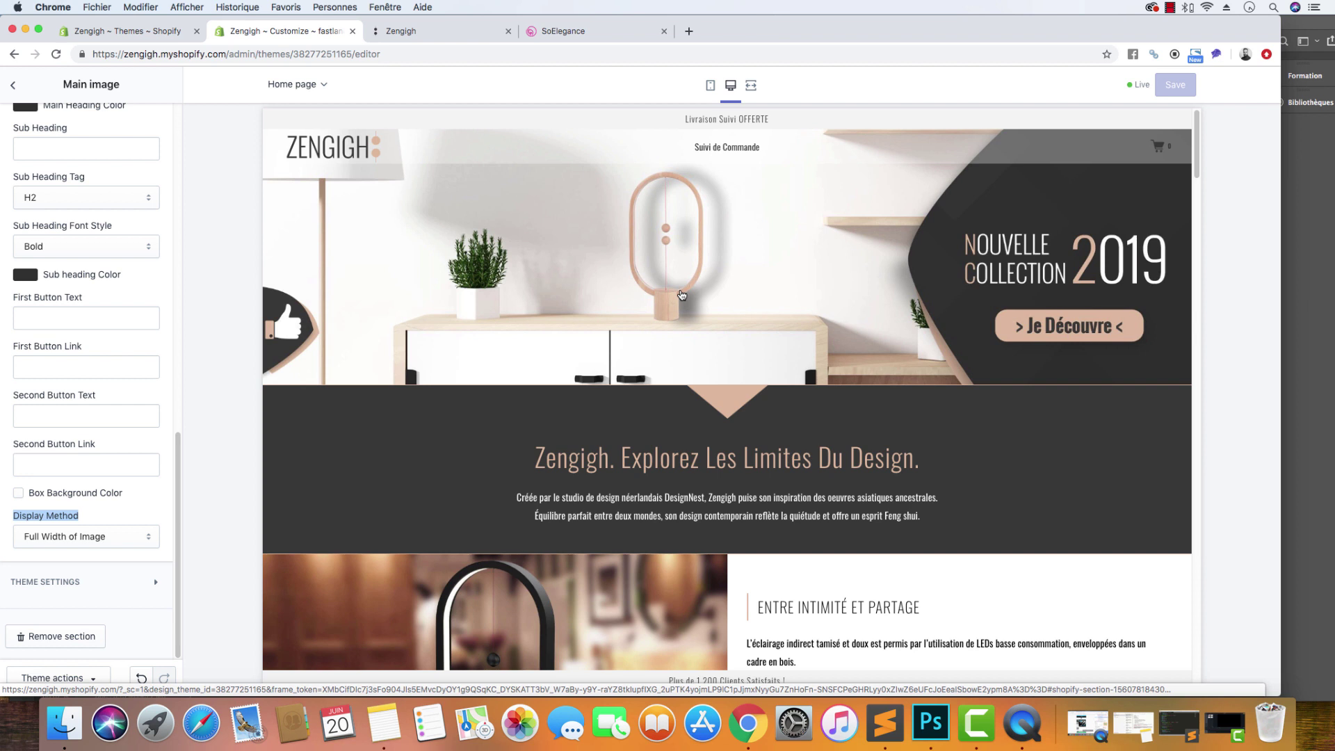
left_click(710, 85)
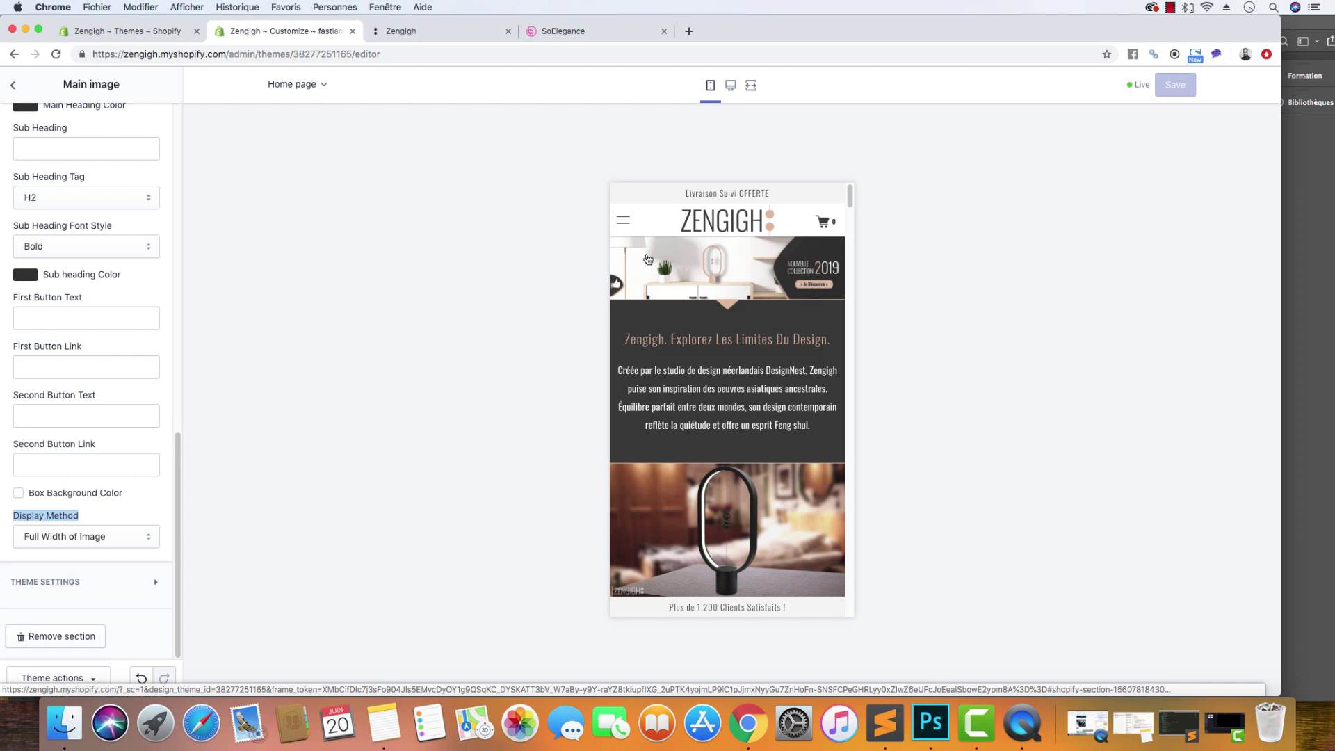
left_click(730, 85)
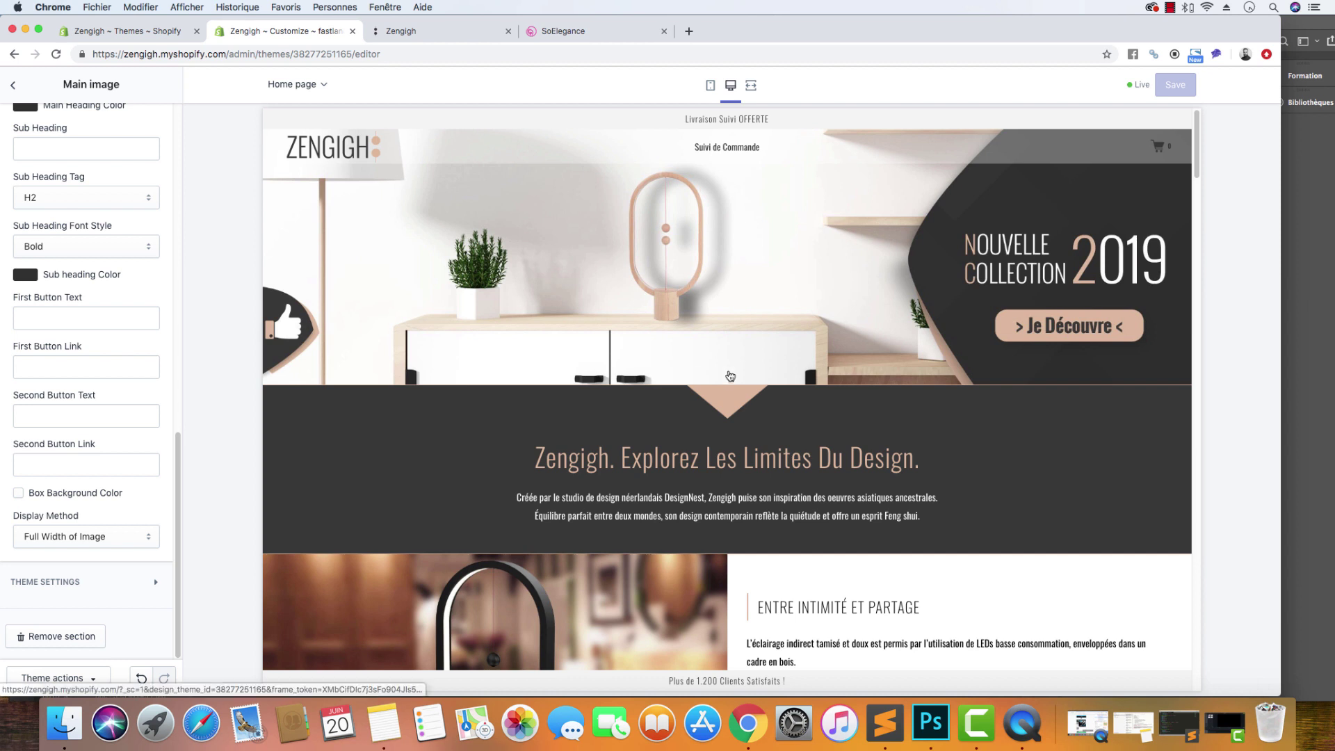
scroll(62, 355, "up", 7)
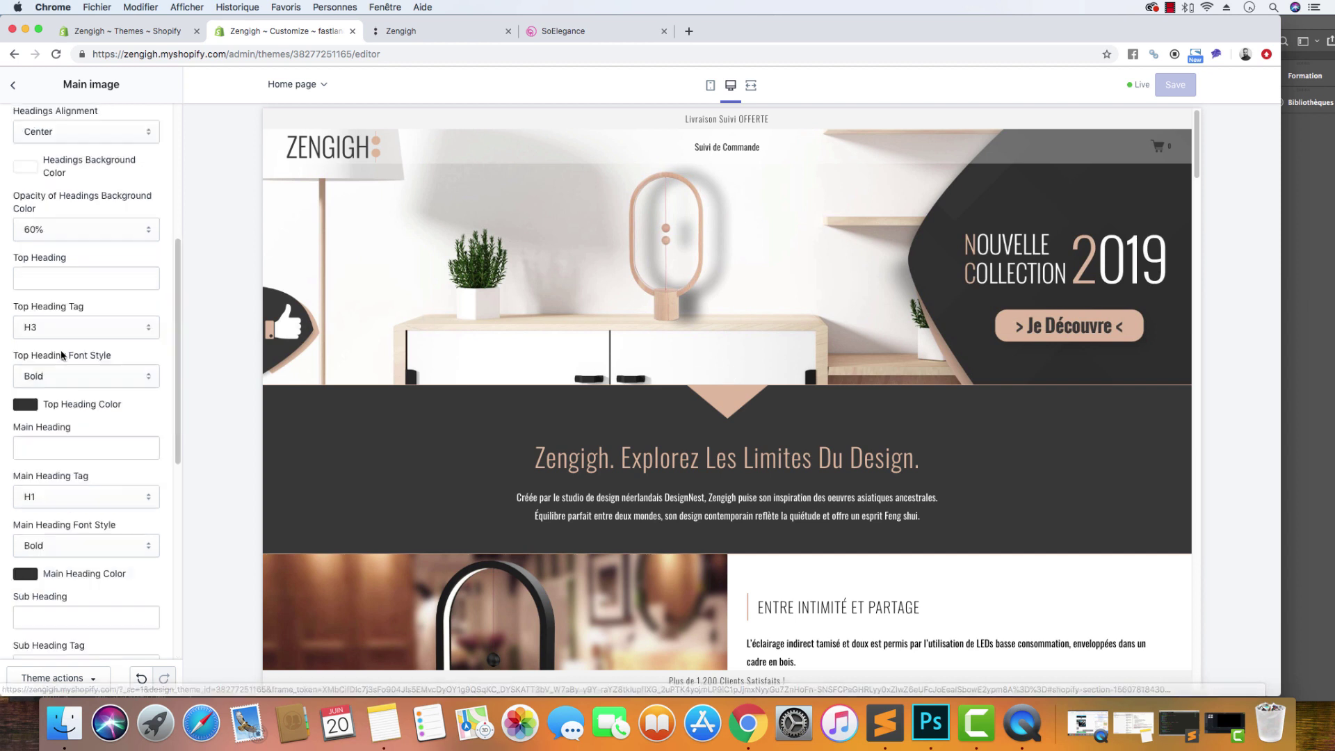
scroll(62, 355, "up", 5)
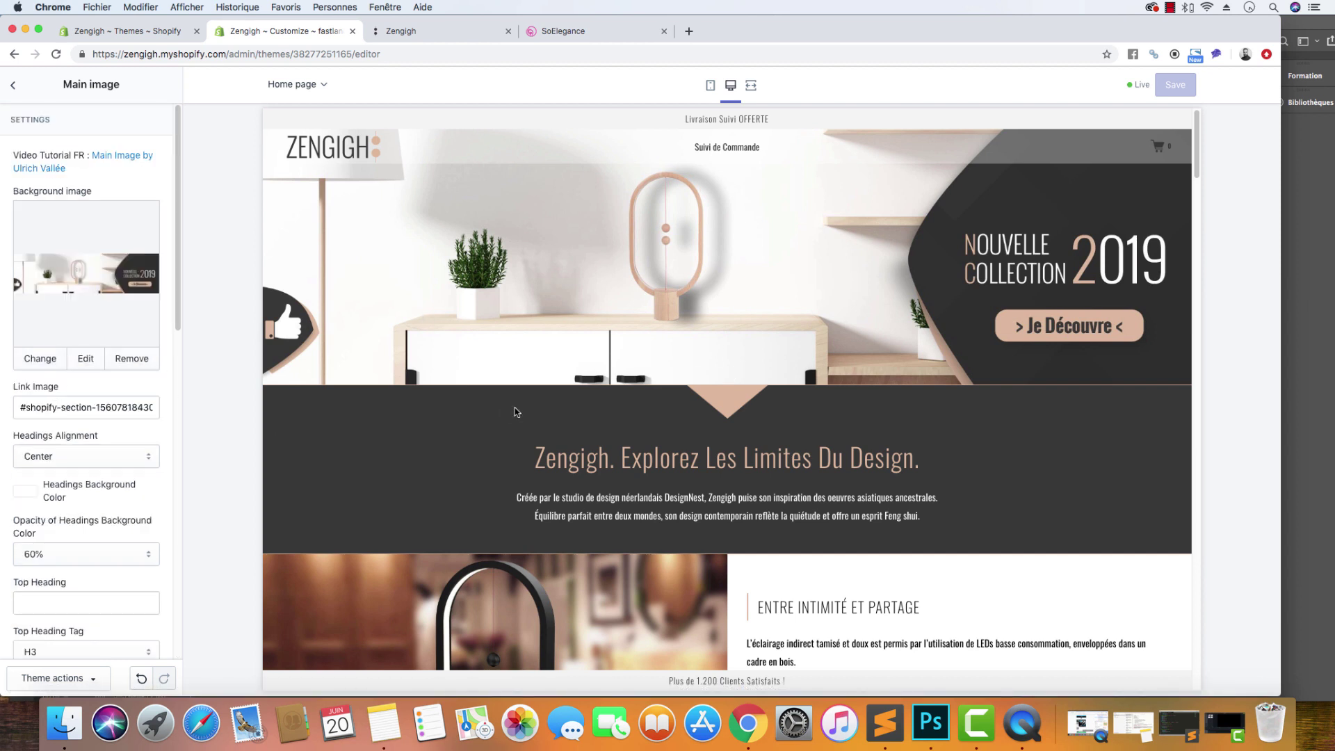